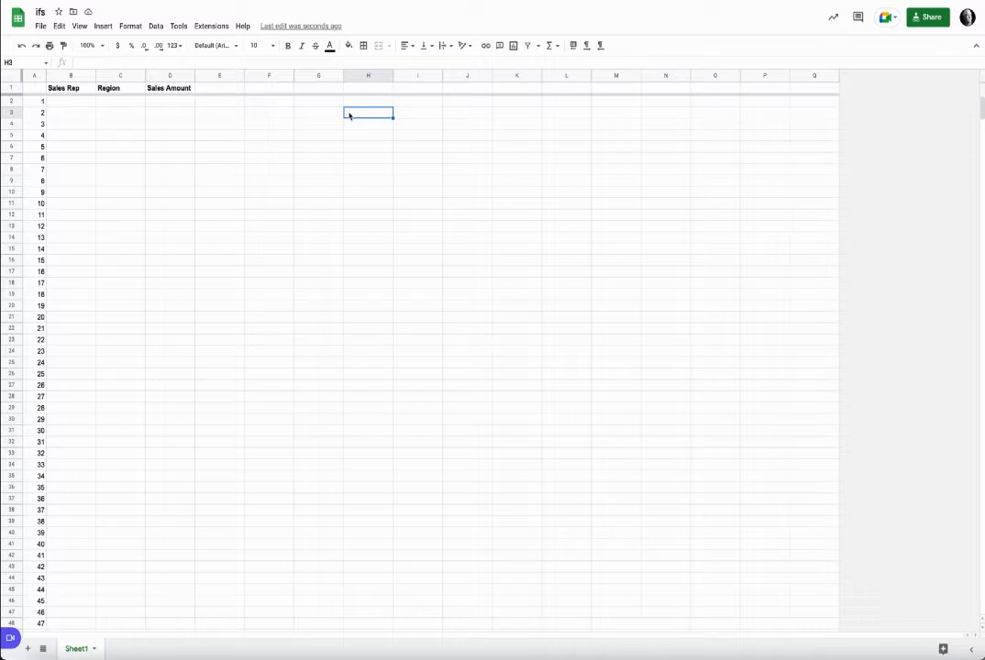
Enter the first names of five sales reps in the Sales Rep column, cells B2 to B6
left_click(65, 87)
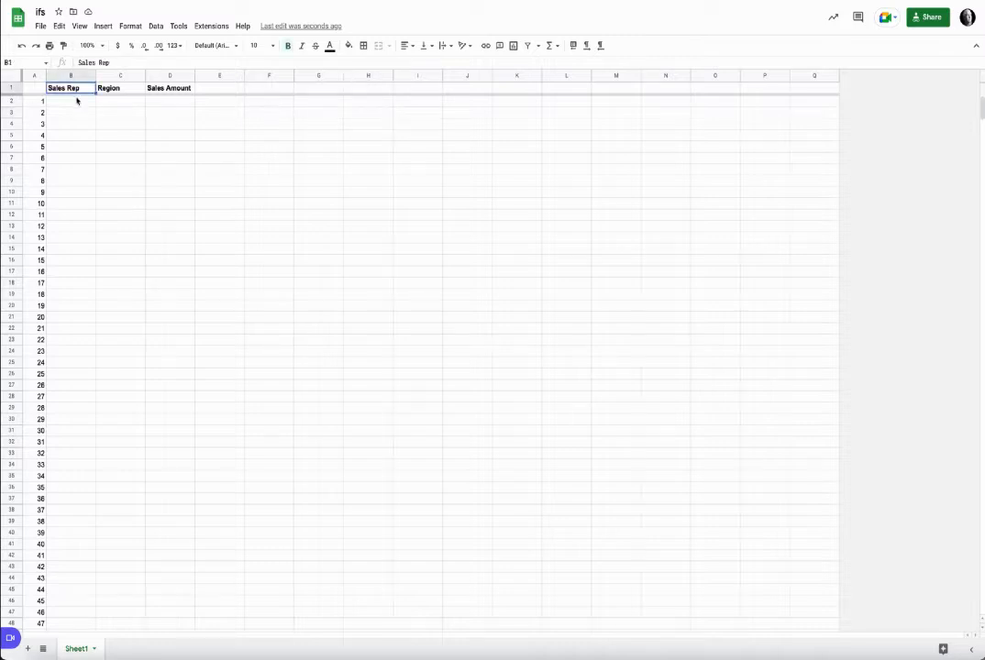
left_click(77, 106)
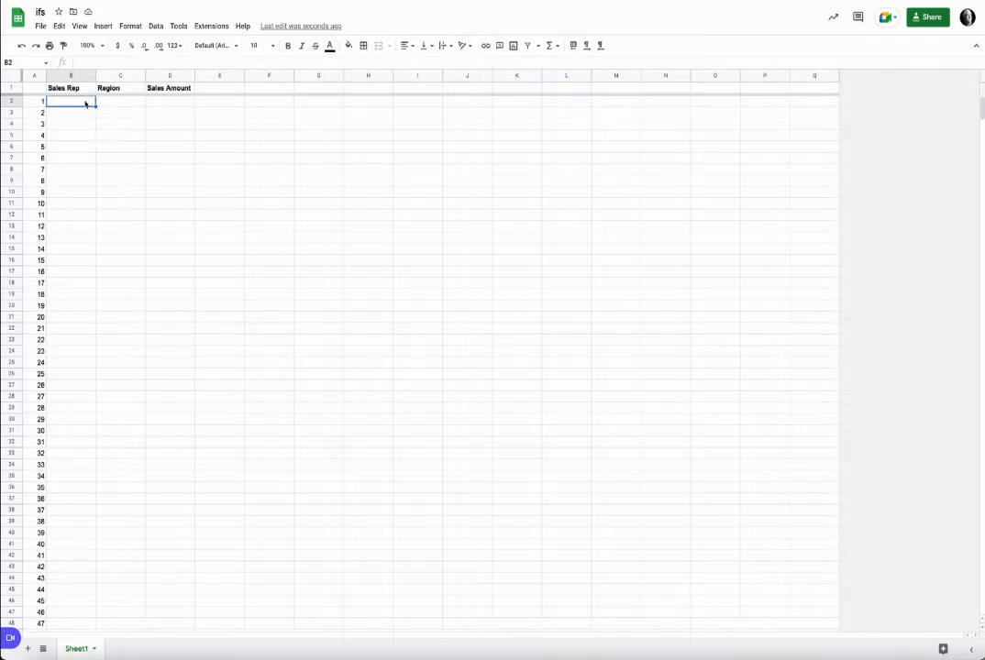
type("John")
key("Return")
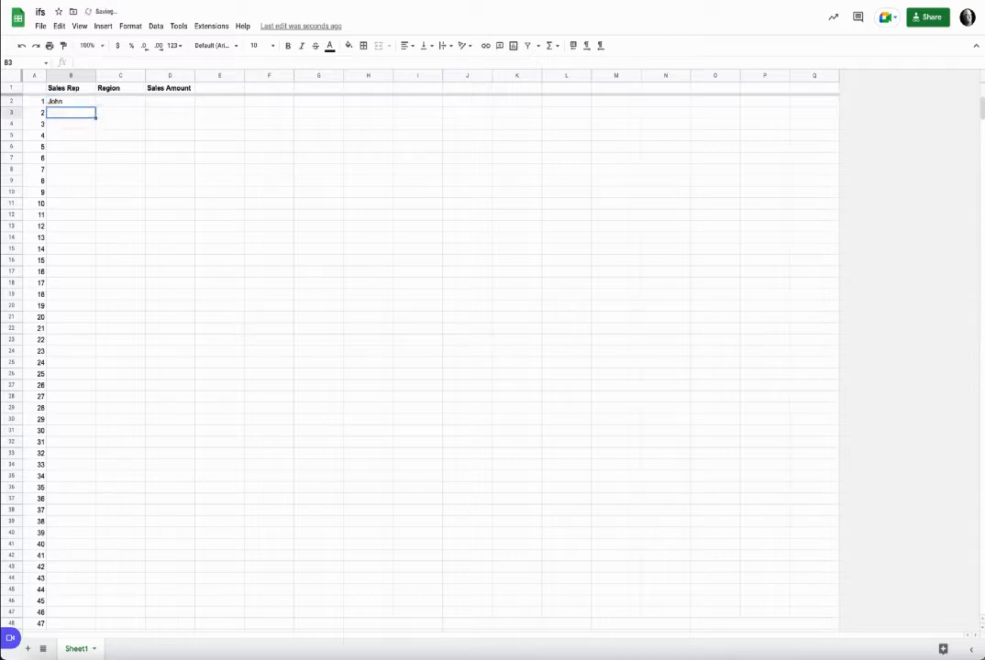
type("Sue")
key("Return")
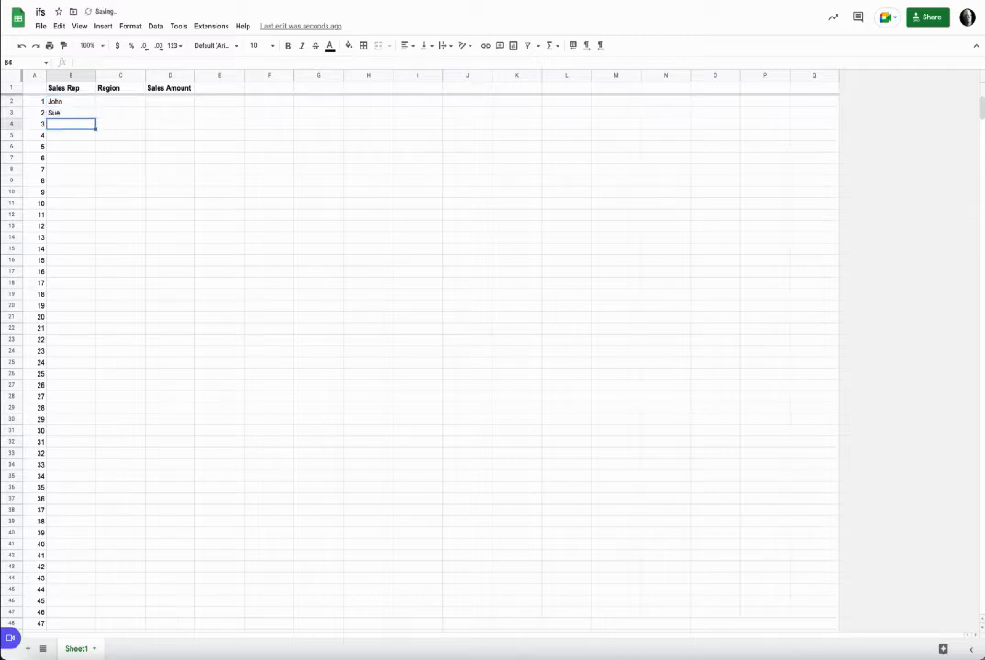
type("Bob")
key("Return")
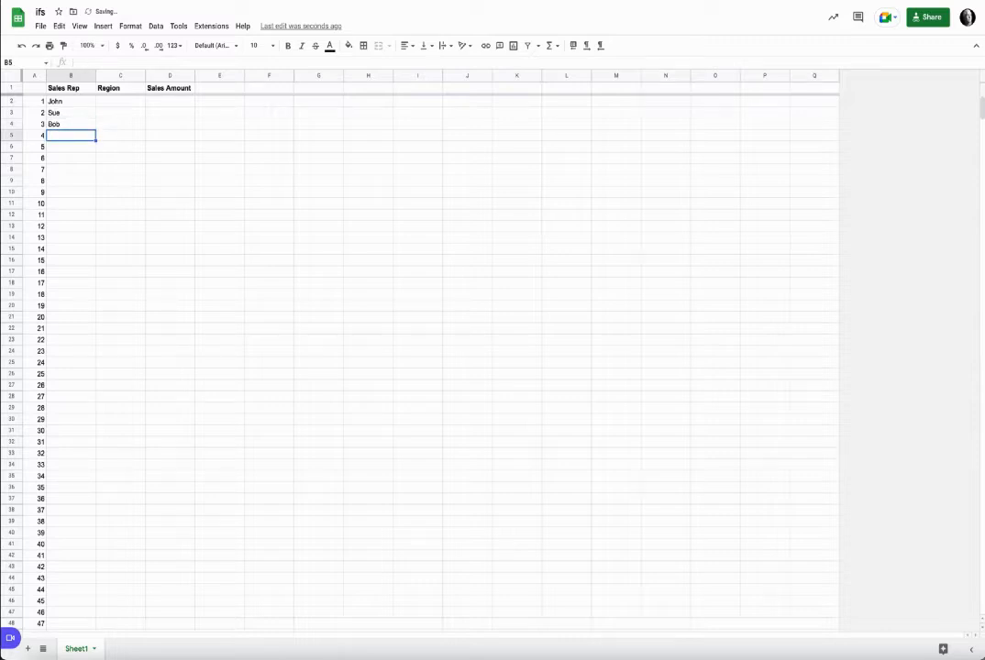
type("Betty")
key("Return")
type("Sara")
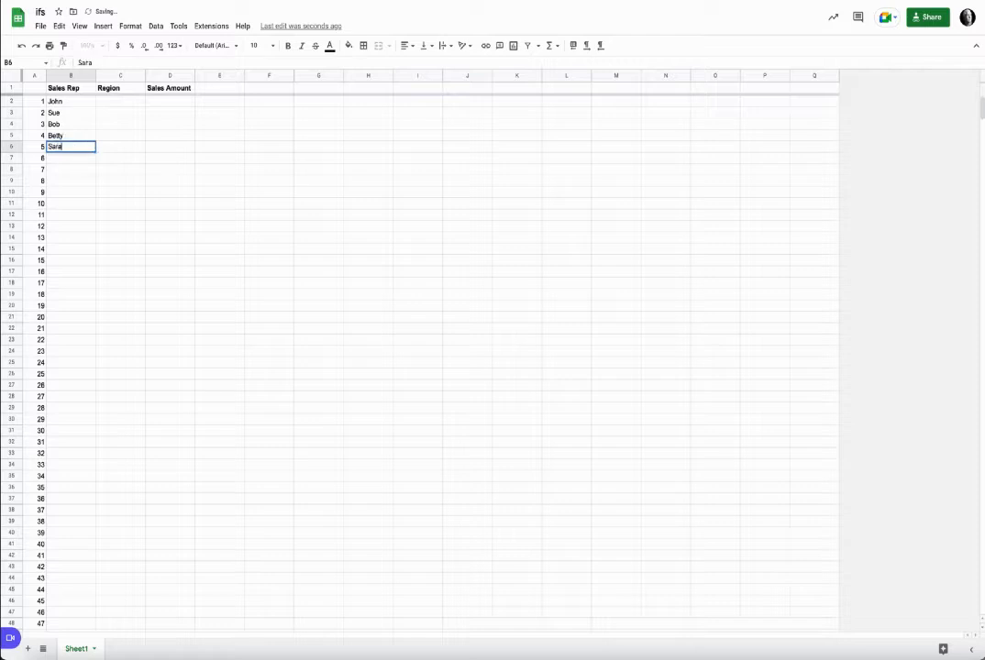
type("h")
List the regions Eastern, Western, Southern and Northern in the Region column, cells C2 to C5
left_click(110, 100)
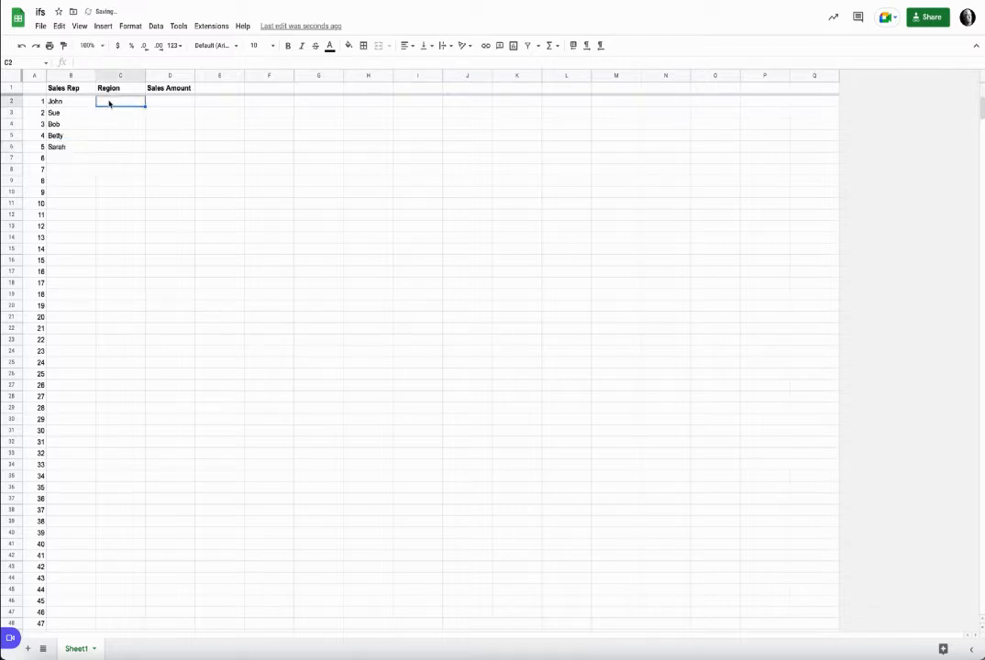
type("Eastern")
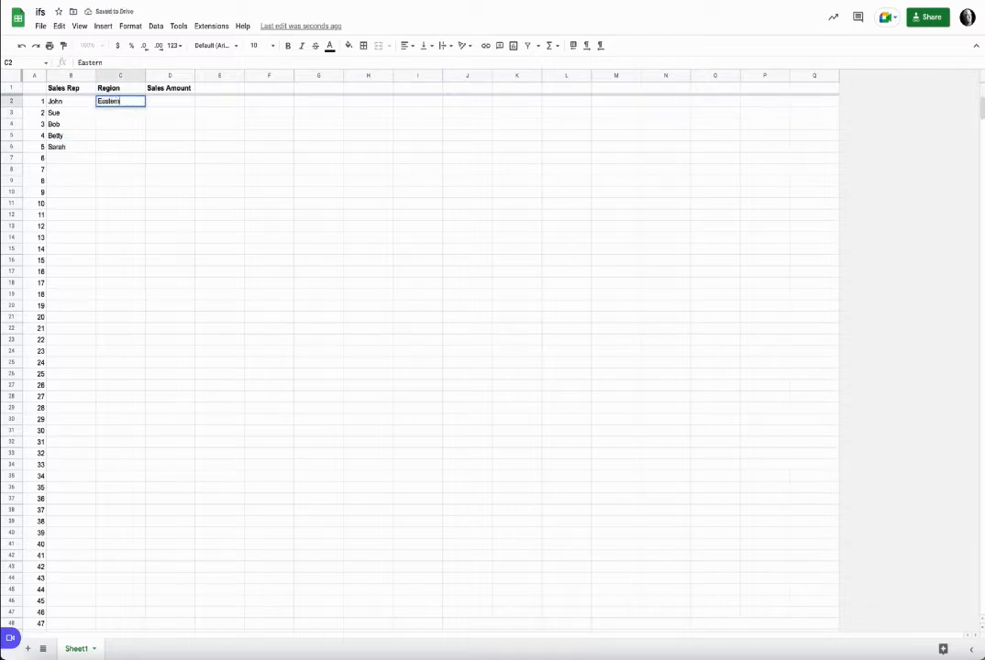
key("Return")
type("Western")
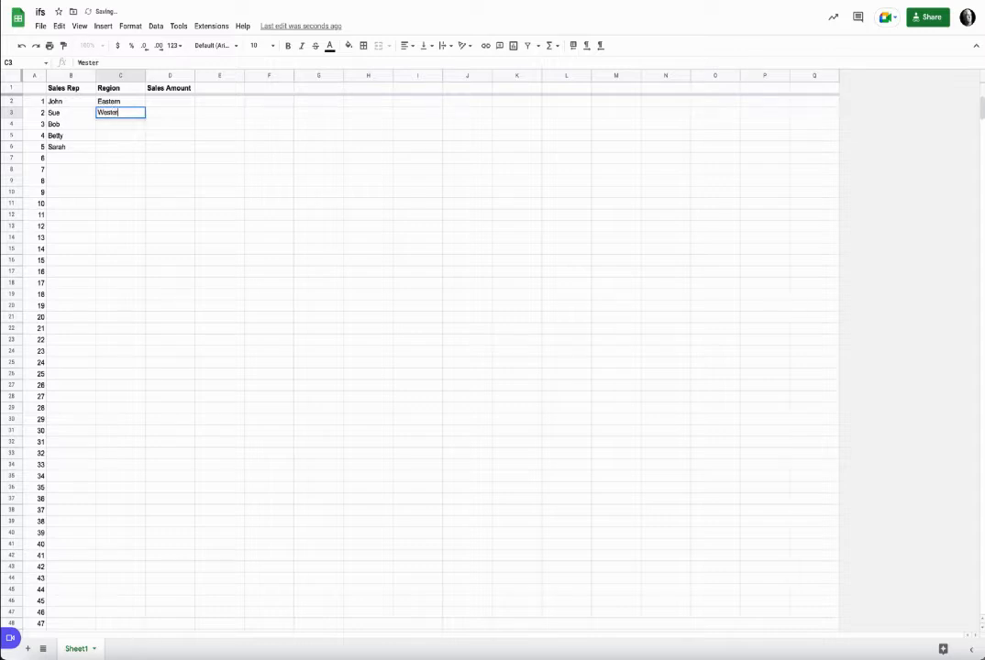
key("Return")
type("Southern")
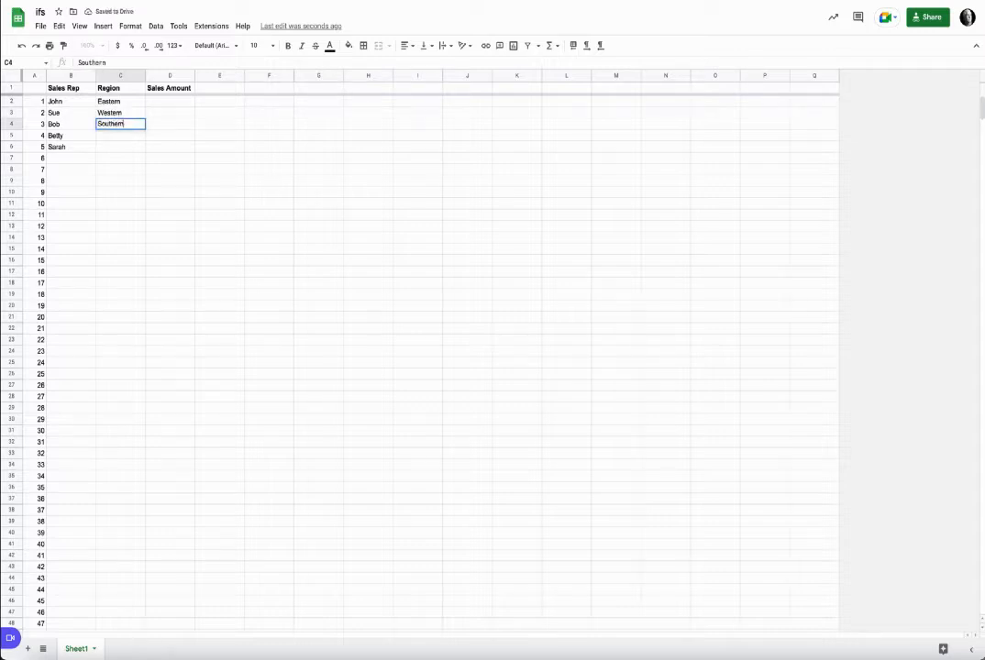
key("Return")
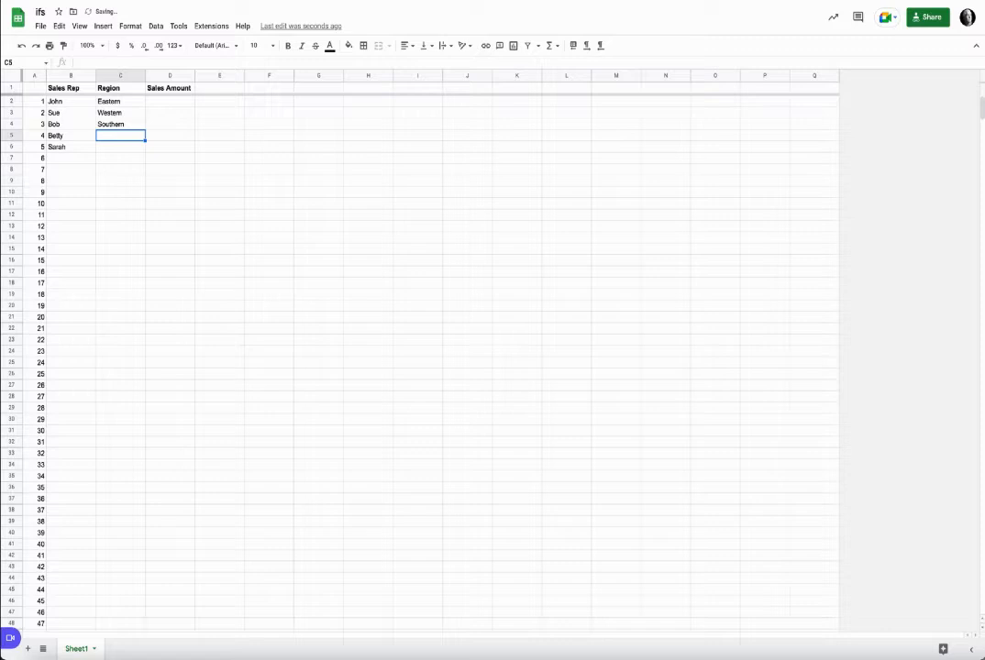
type("Nor")
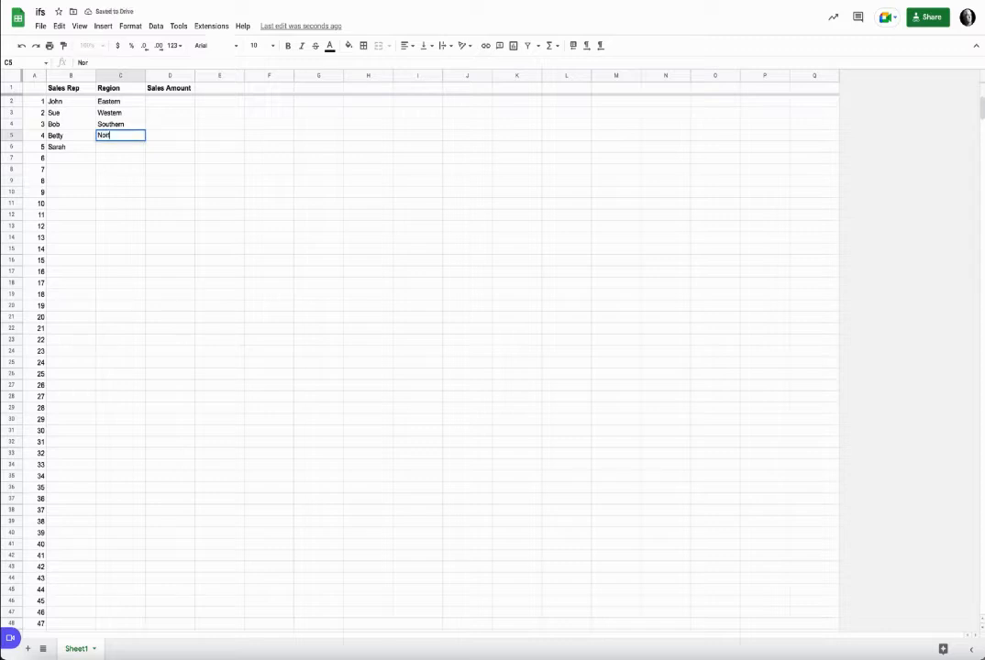
type("thern")
Enter =RANDBETWEEN(99,1999) in D2 and autofill the formula down the Sales Amount column
left_click(167, 92)
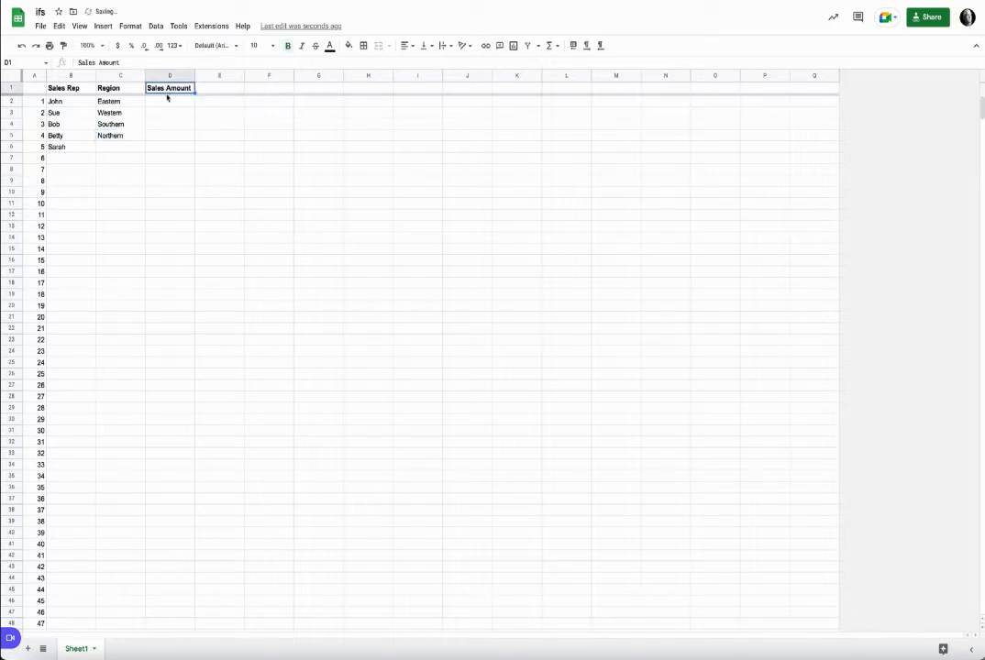
left_click(170, 103)
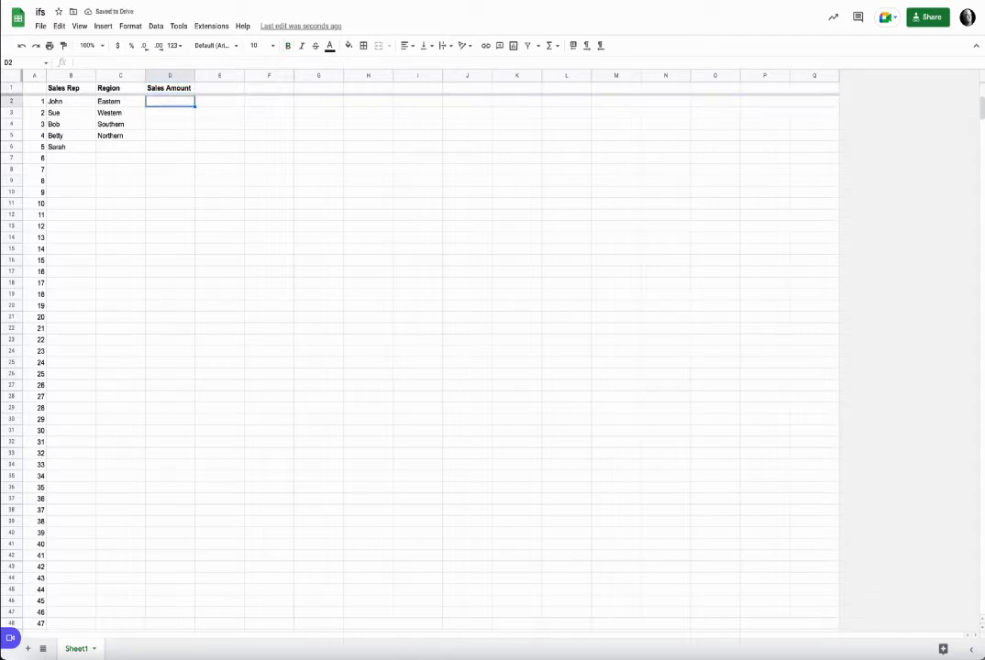
type("=rand")
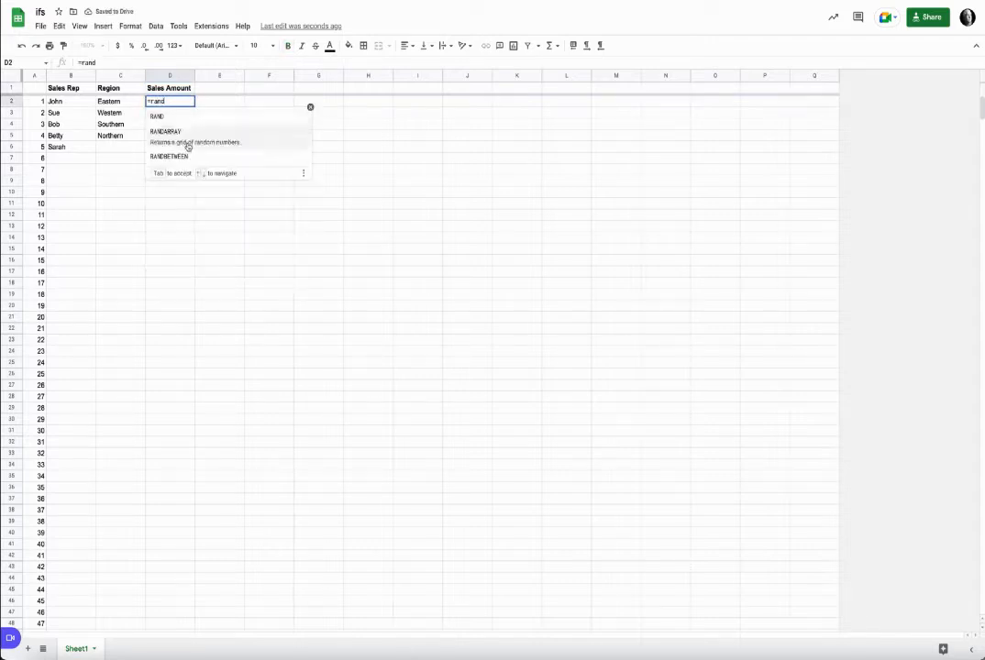
left_click(189, 157)
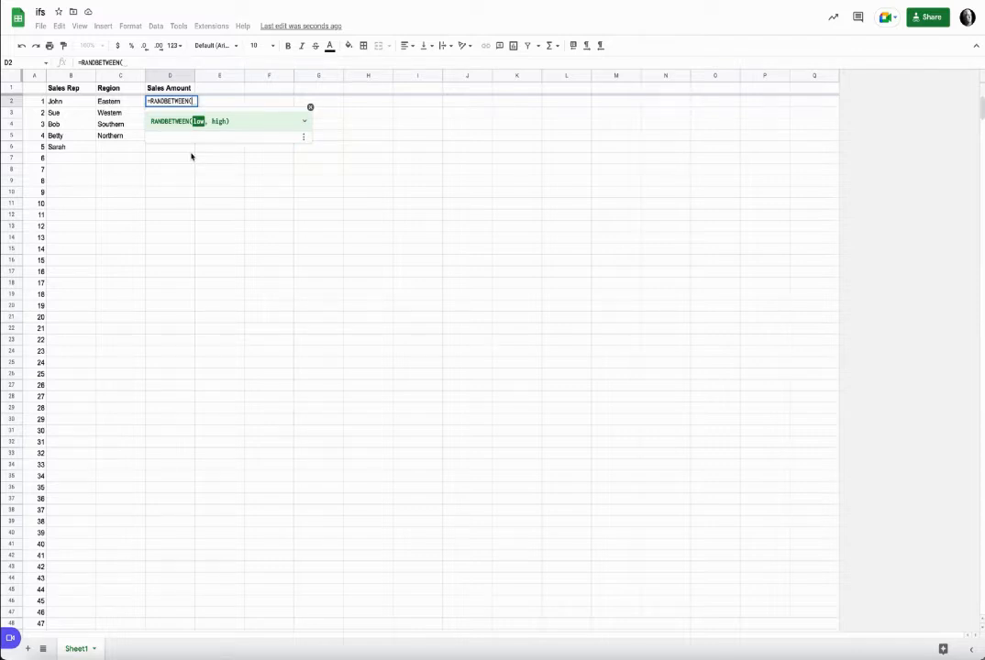
type("99,1999")
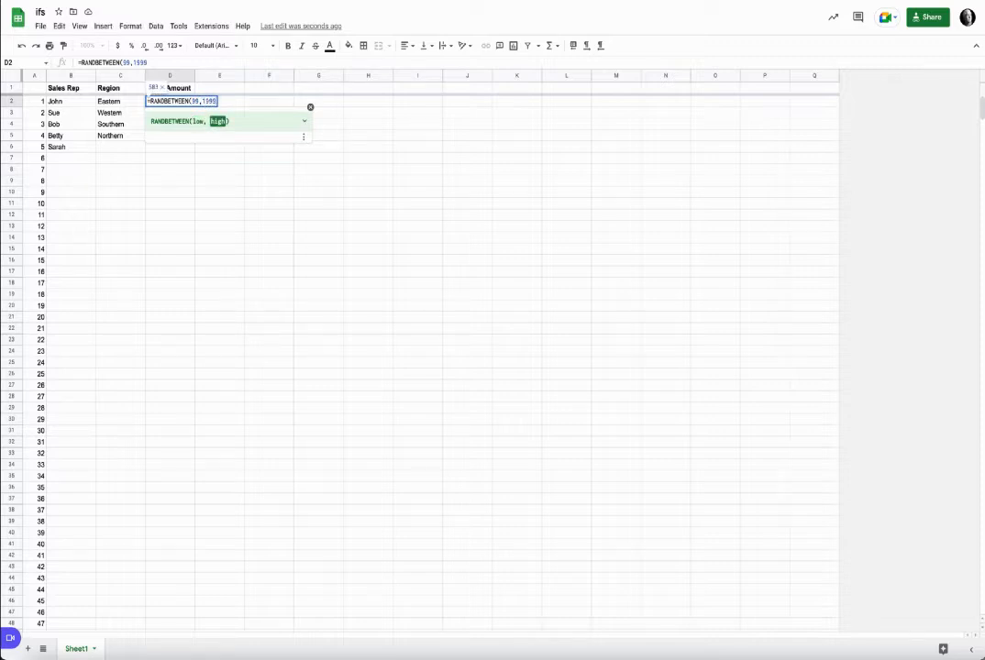
key("Return")
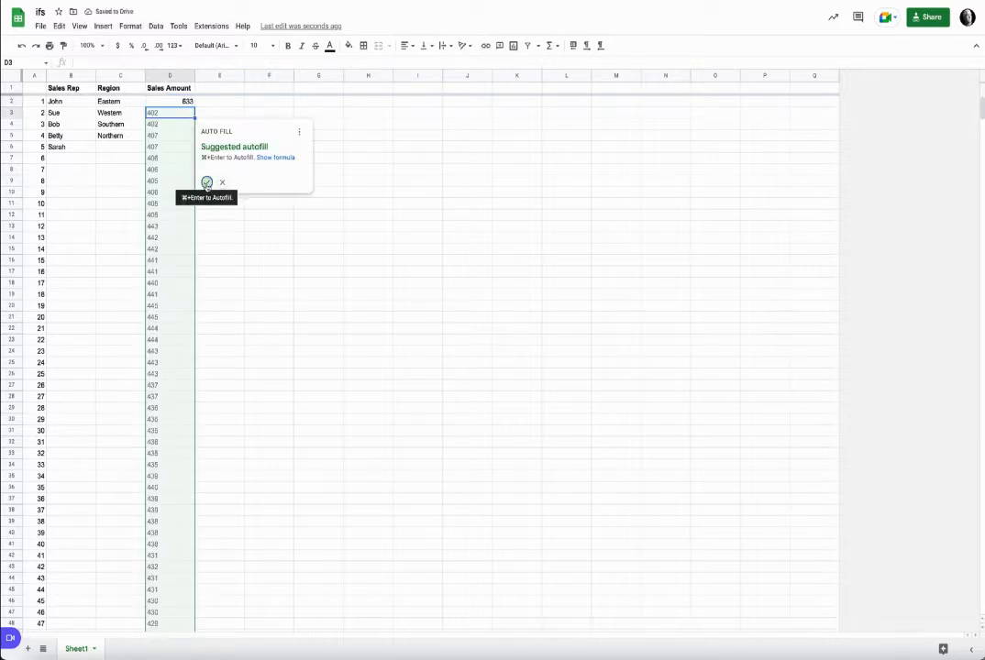
left_click(207, 182)
Format the Sales Amount column as currency and move it from column D to column F
left_click(170, 75)
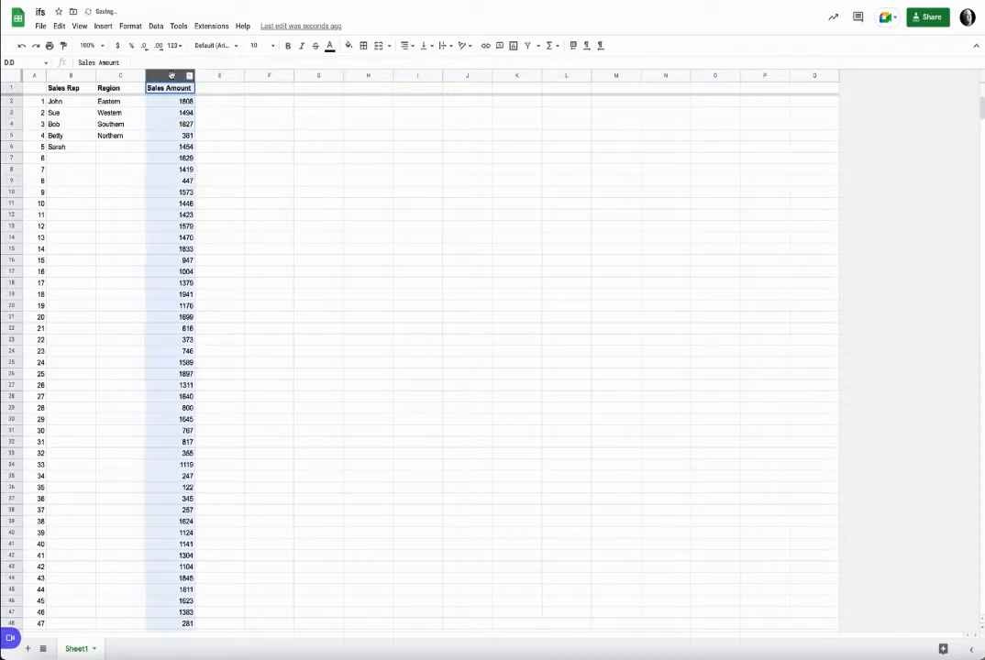
left_click(117, 45)
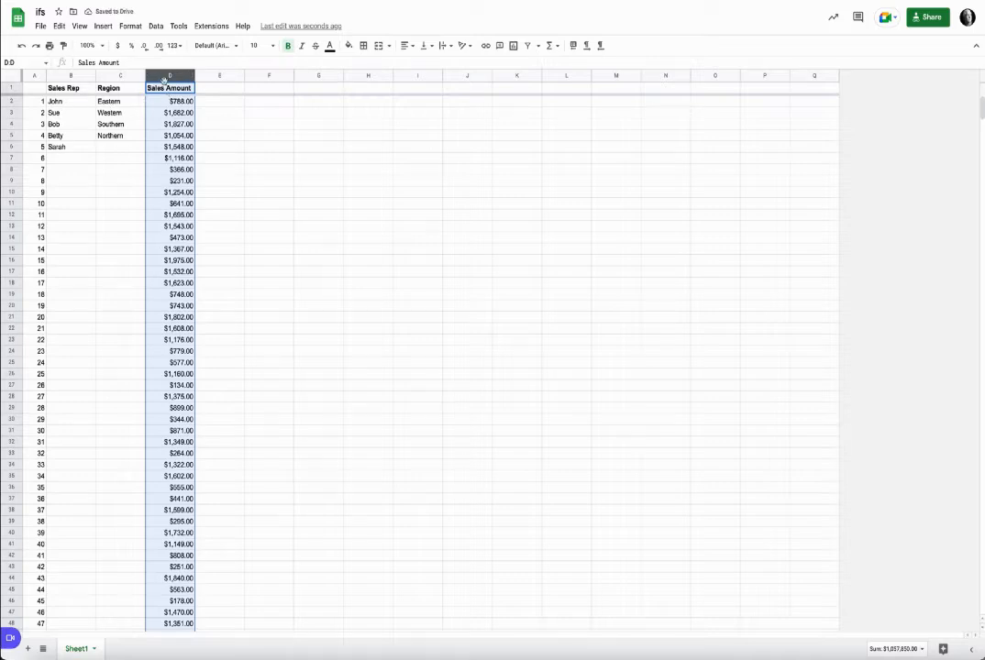
left_click_drag(165, 80, 266, 76)
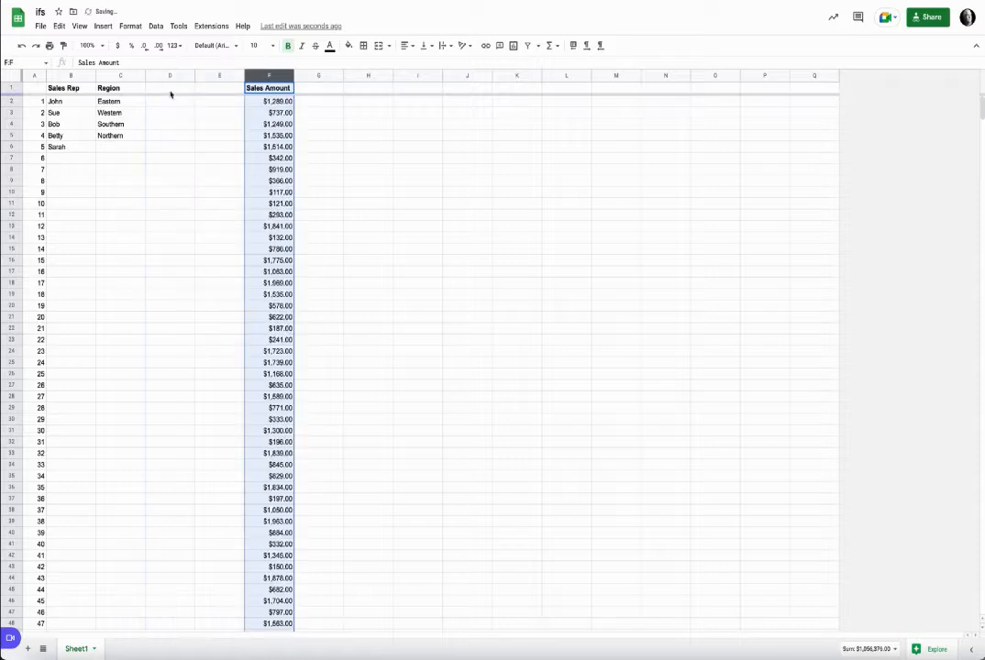
Start a VLOOKUP formula in D2 with RANDBETWEEN(1,5) as its search key
left_click(170, 91)
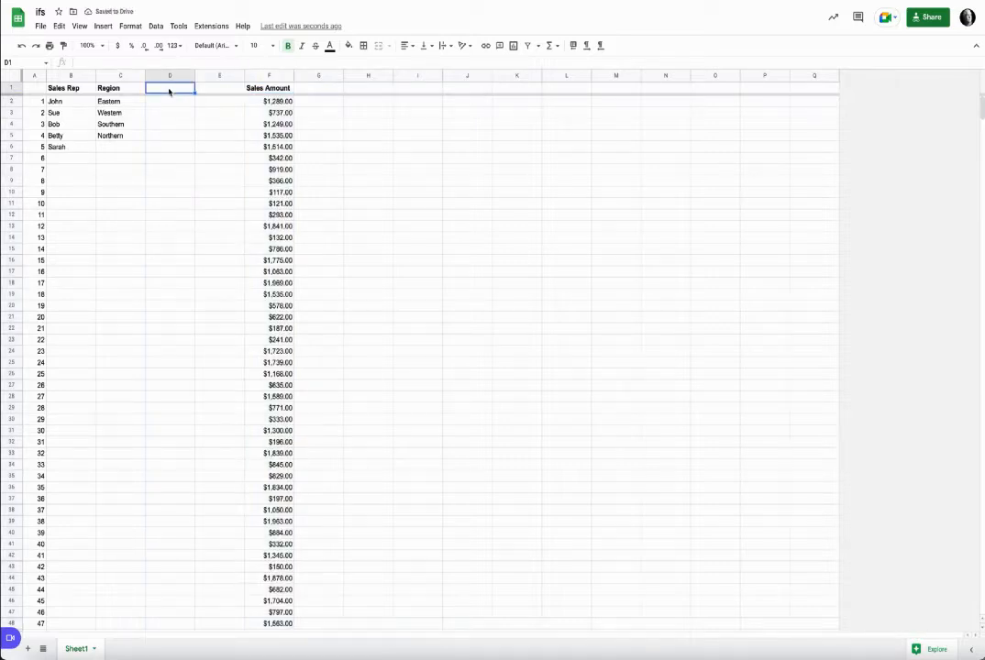
left_click(174, 105)
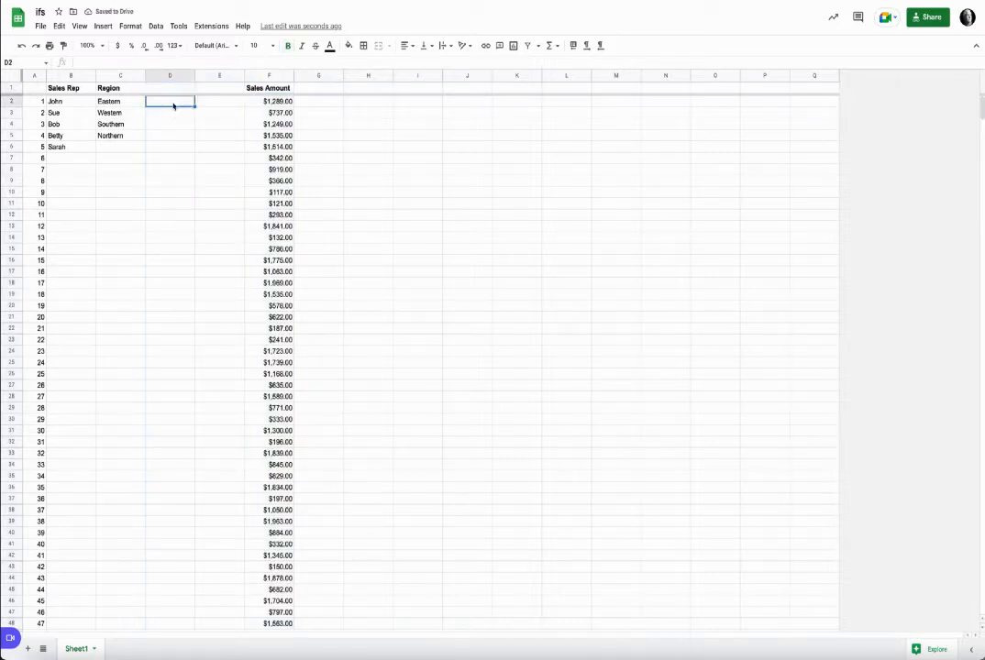
type("=vl")
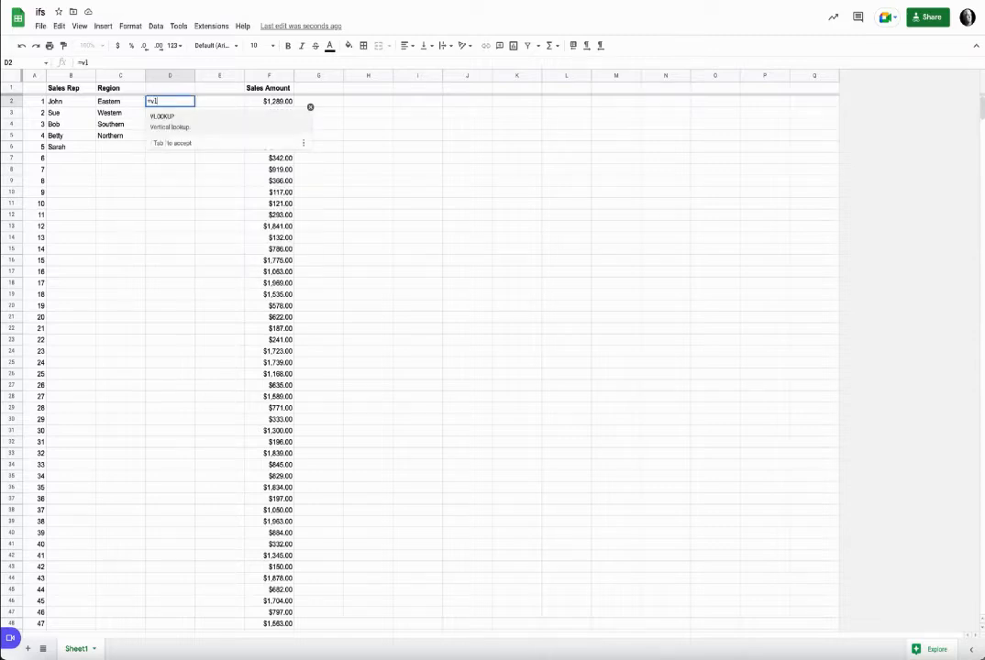
left_click(181, 126)
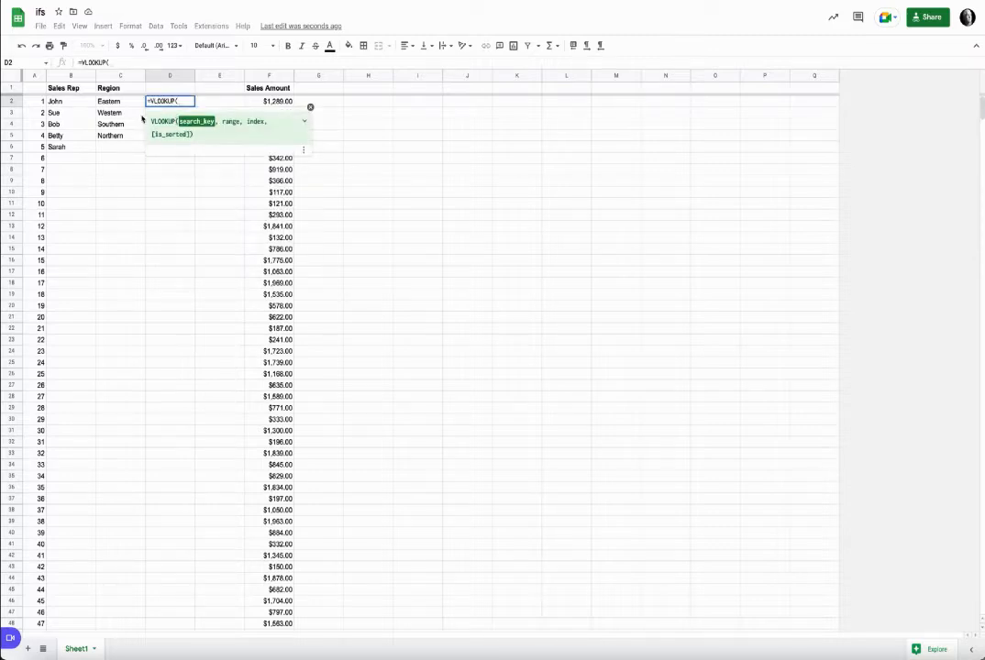
type("rand")
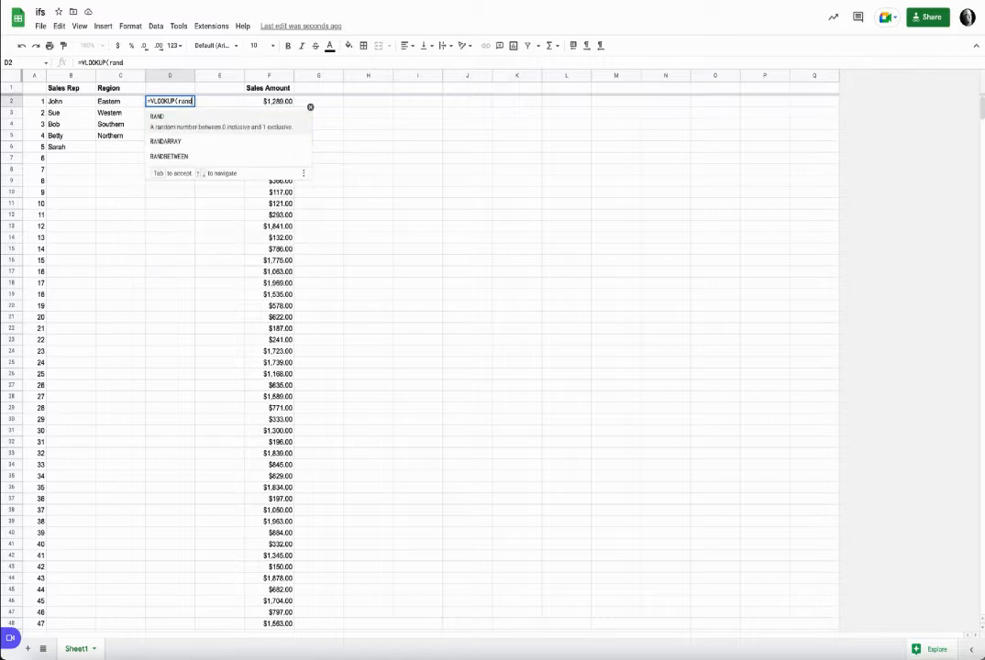
left_click(163, 158)
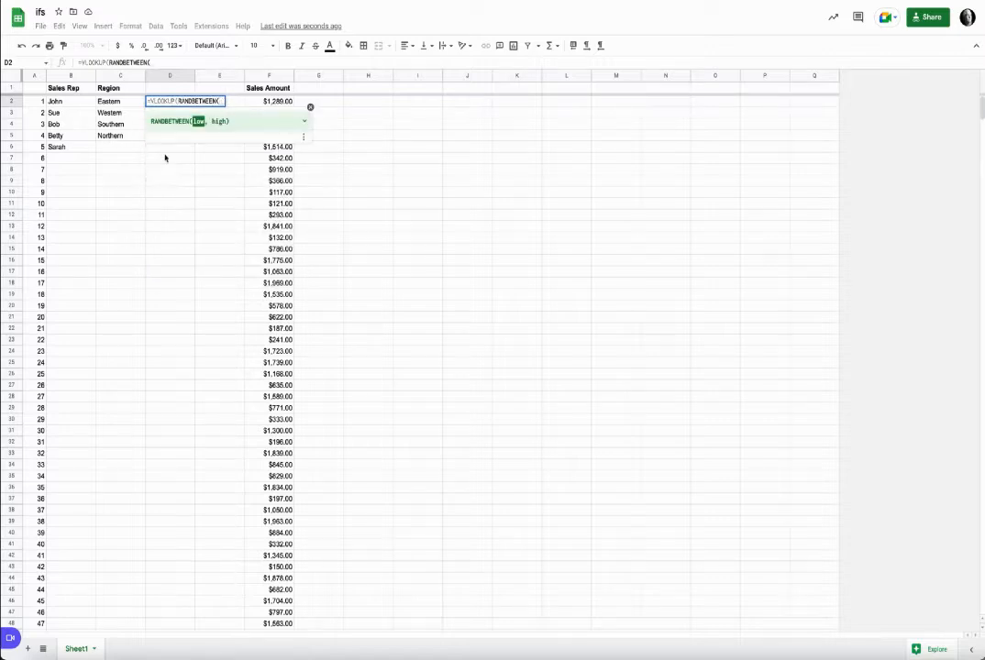
type("1,5")
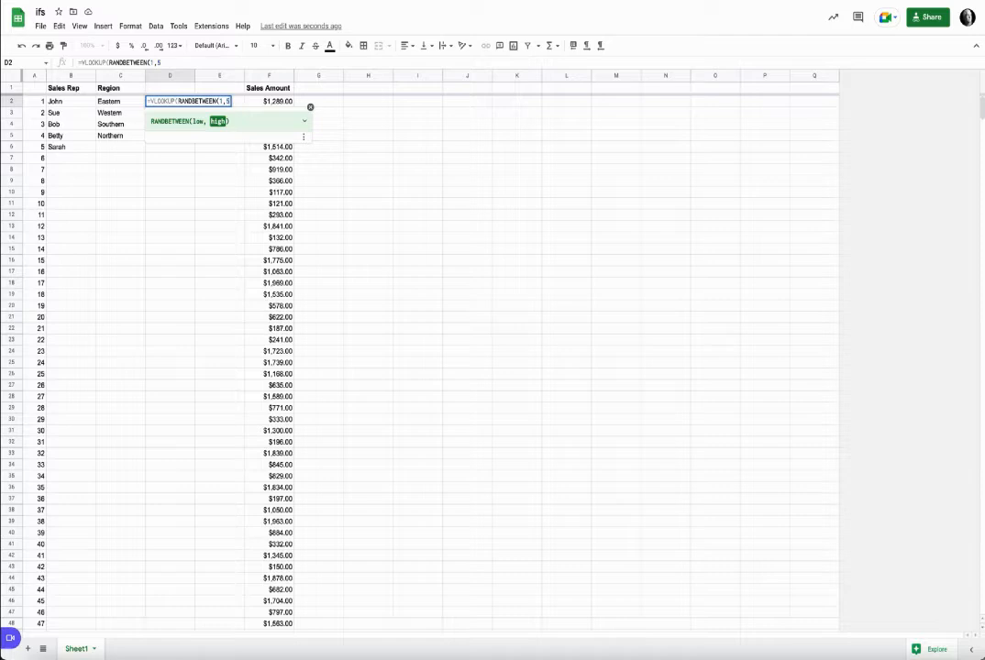
type(")")
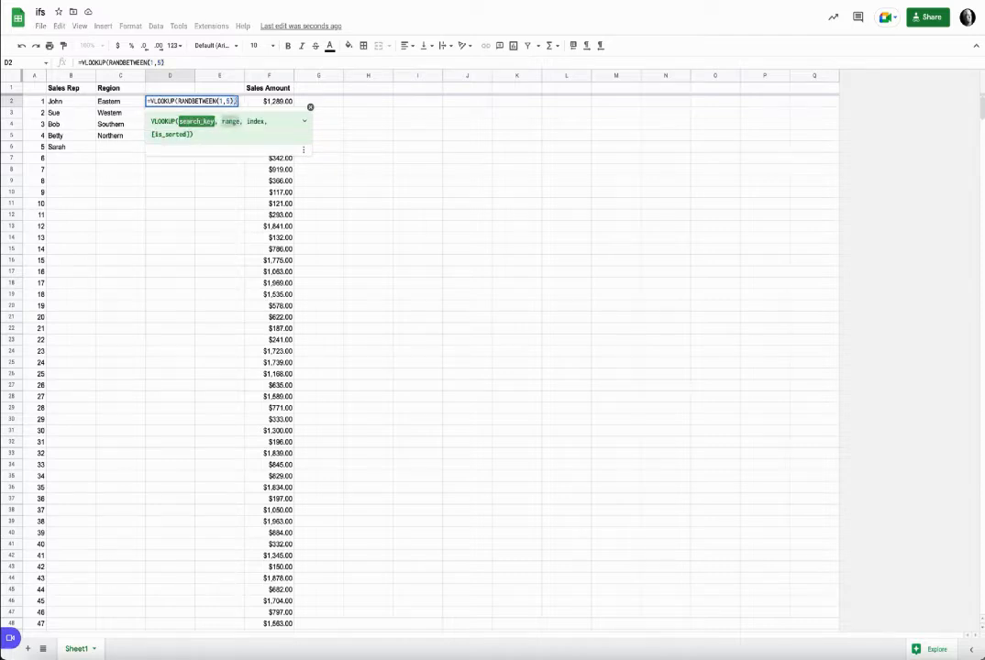
type(",")
Complete the D2 VLOOKUP with the absolute range $A:$C, index 2 and is_sorted 0
left_click_drag(67, 91, 119, 91)
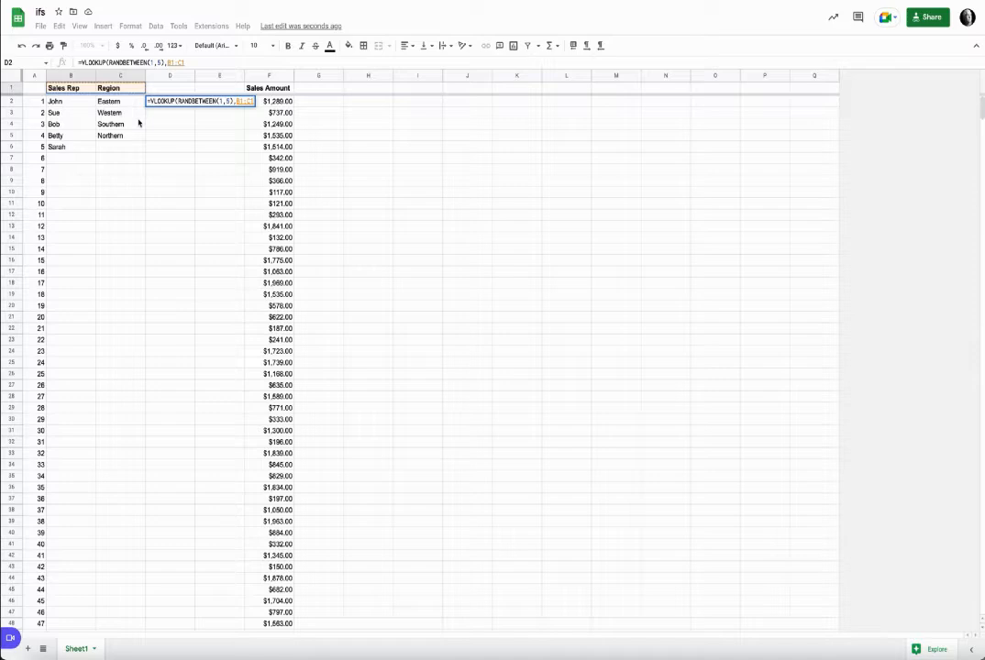
left_click_drag(43, 90, 104, 89)
left_click_drag(35, 75, 114, 75)
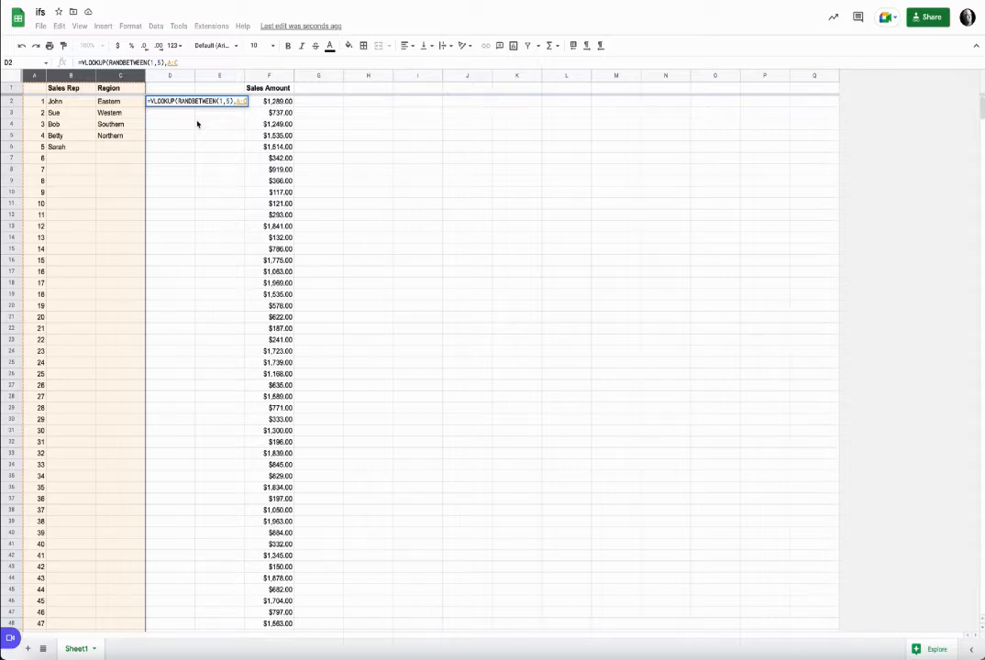
key("F4")
type(",")
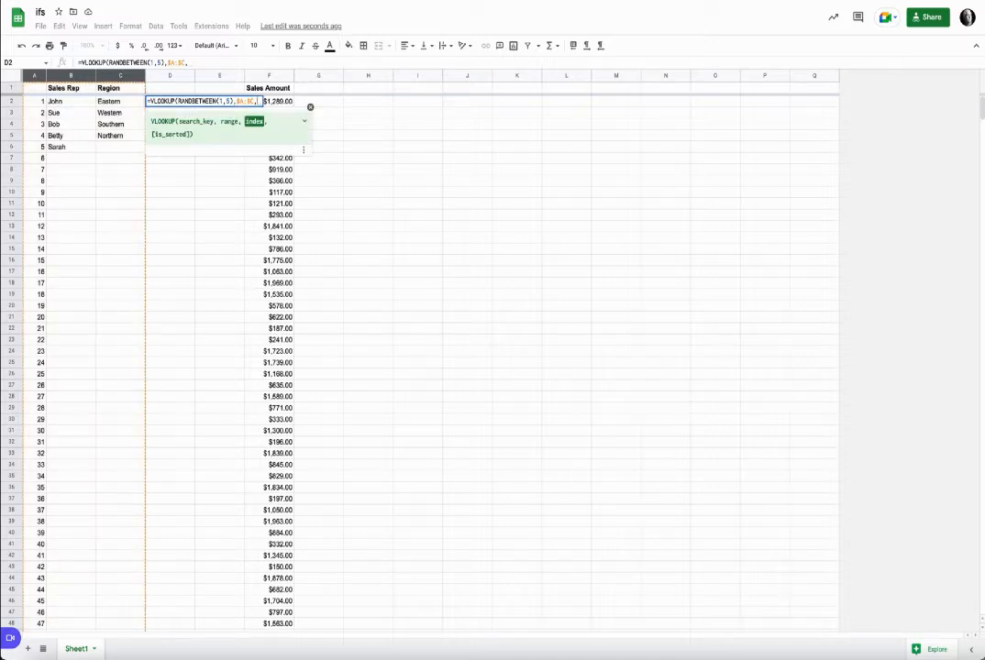
type("2")
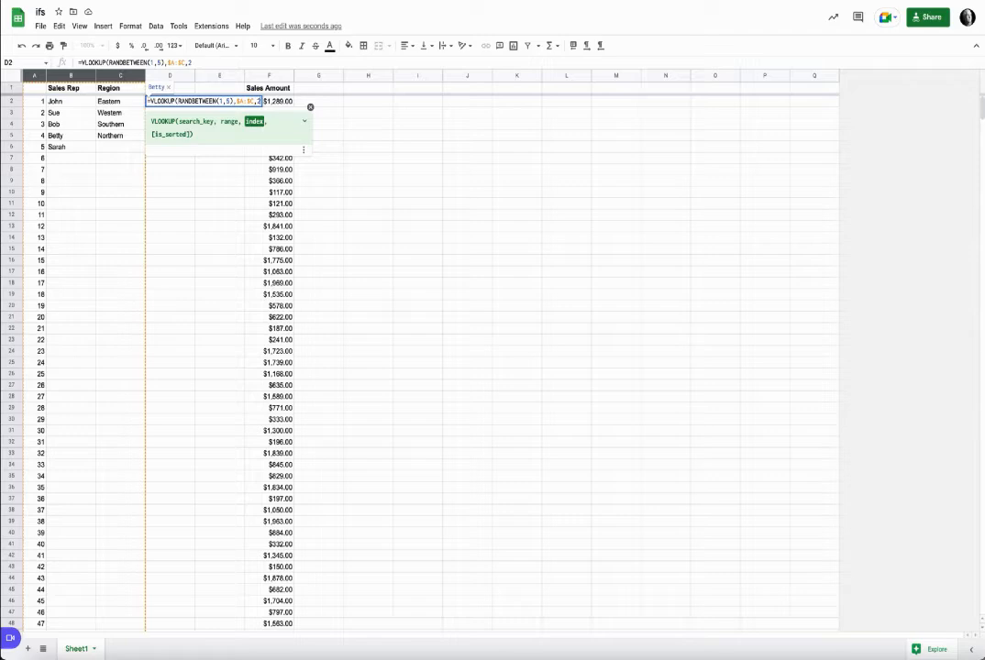
type(",0")
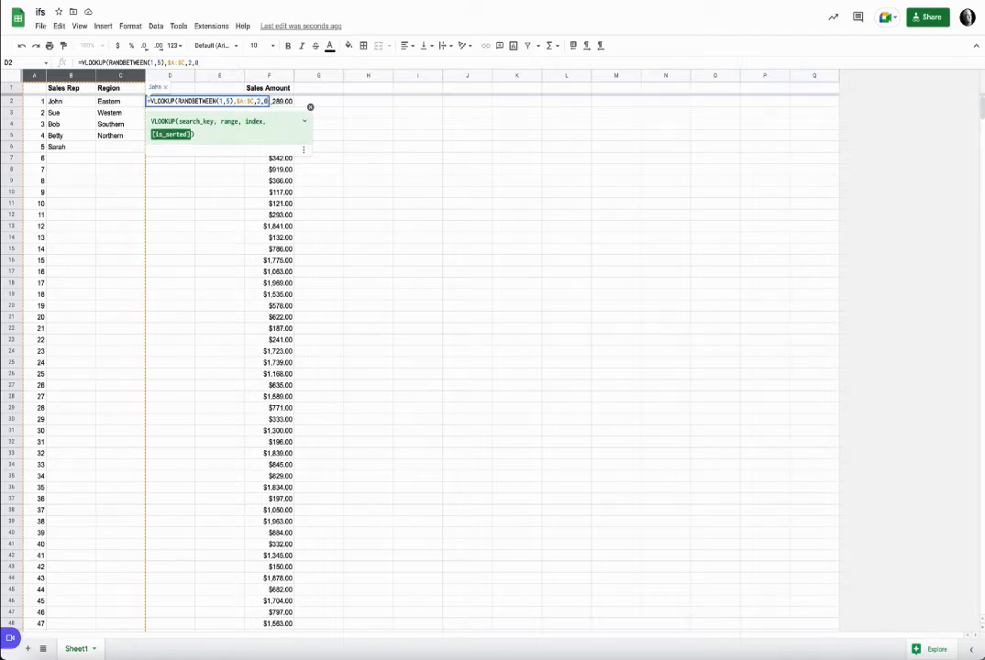
key("Return")
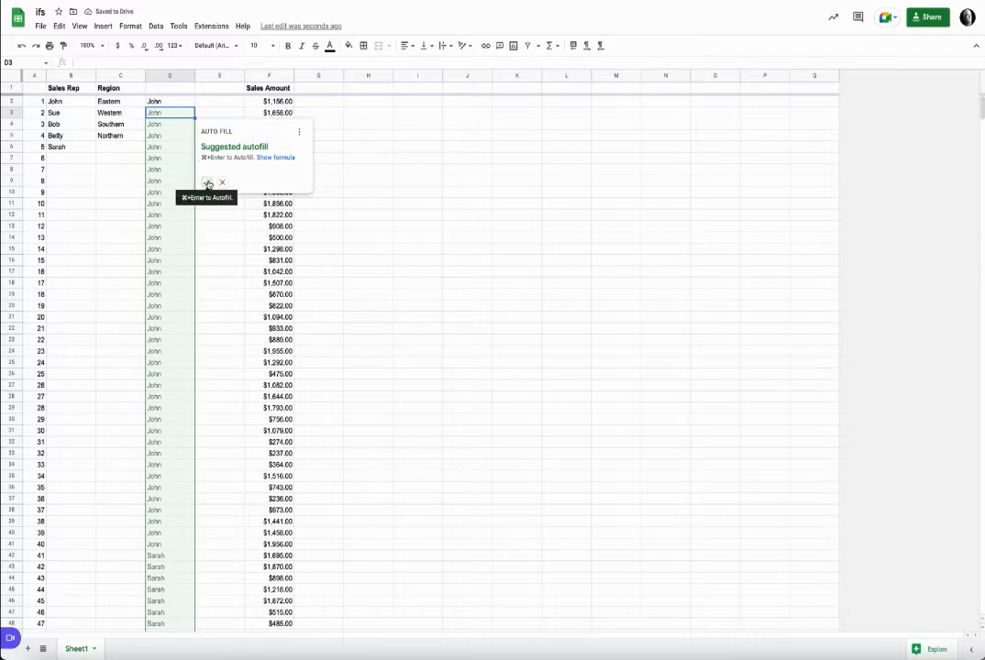
Accept the suggested autofill of the VLOOKUP down column D and copy the D2 formula across to E2
left_click(207, 183)
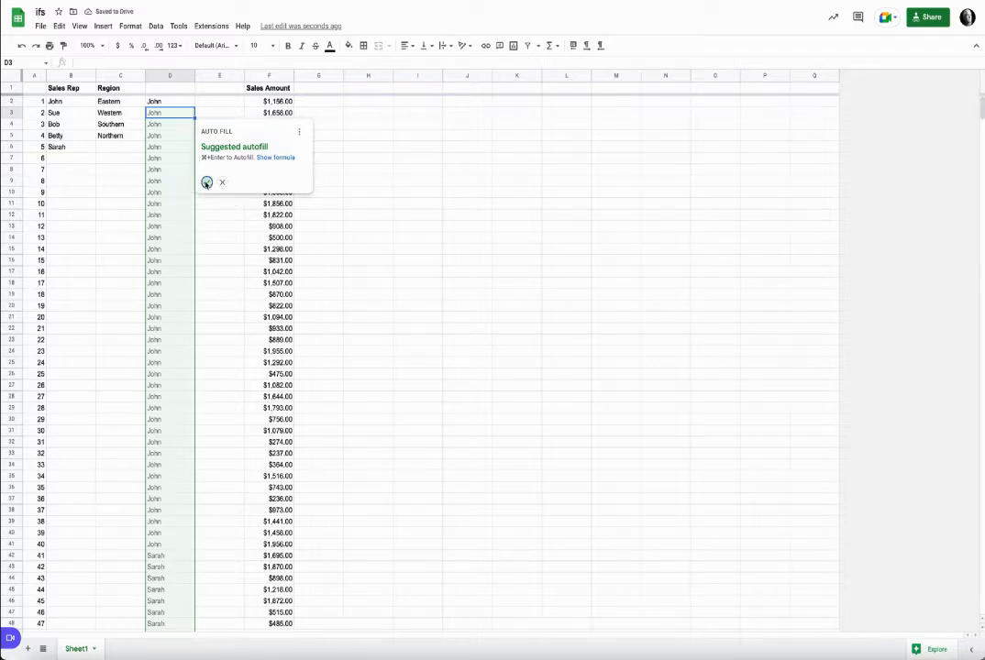
left_click(153, 99)
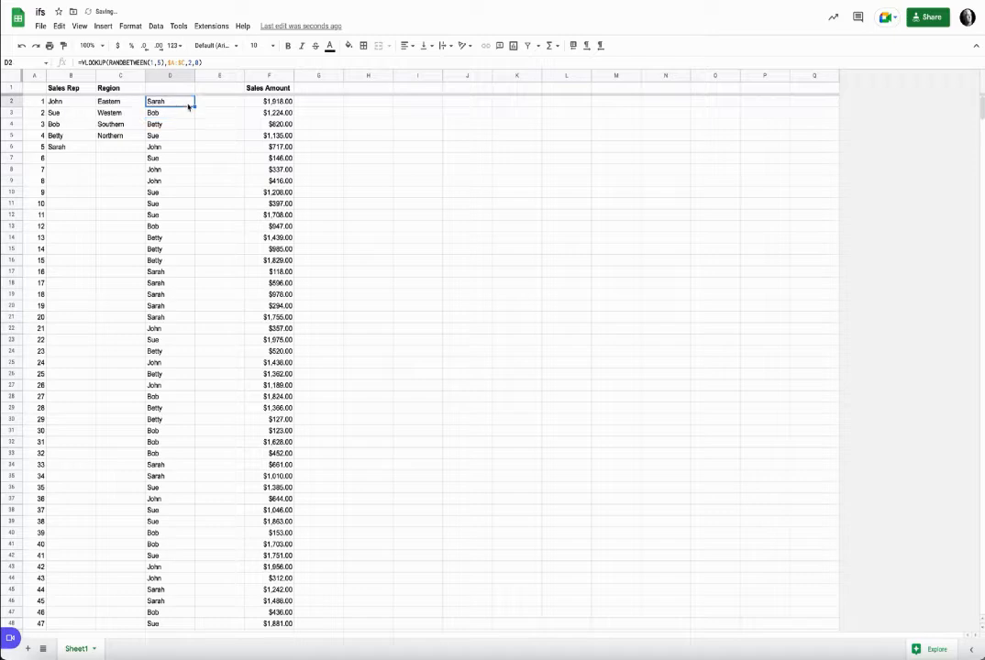
left_click_drag(195, 106, 212, 106)
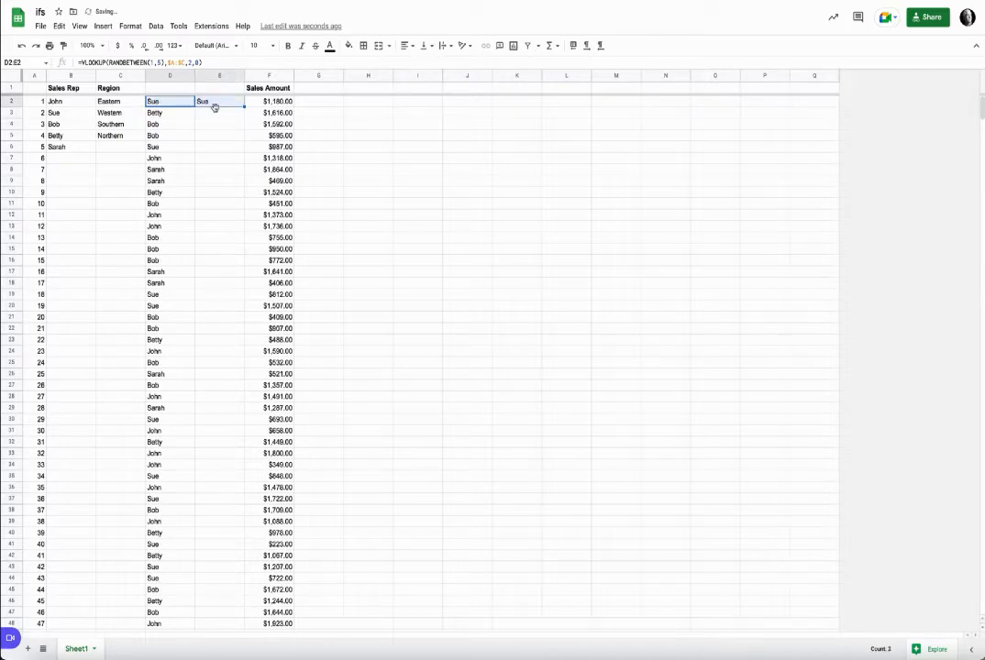
Set the index argument of the VLOOKUP in D2 to 3
left_click(191, 63)
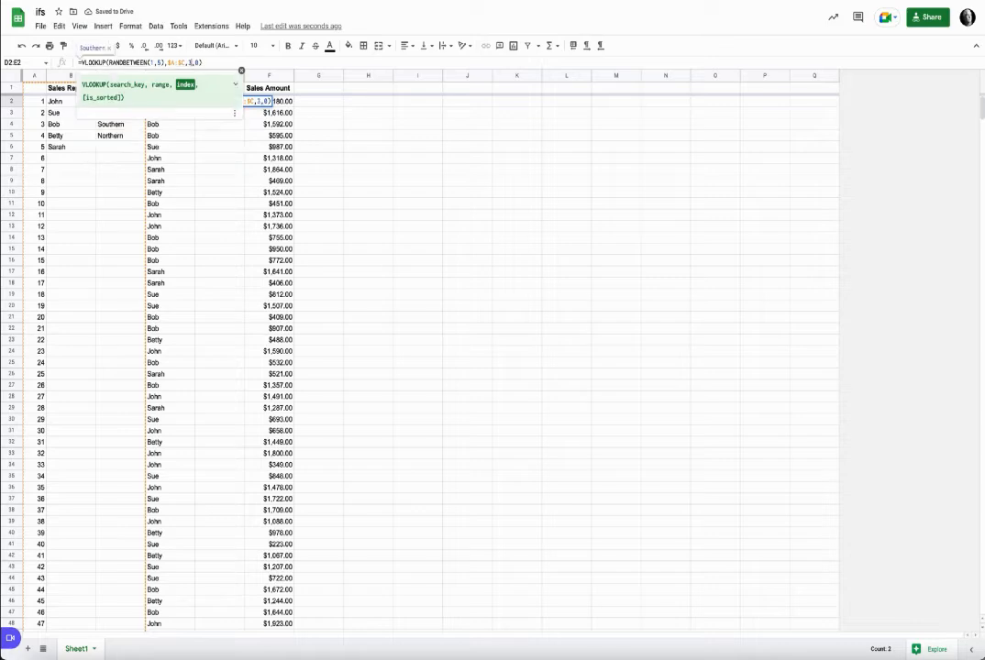
key("Return")
left_click(217, 101)
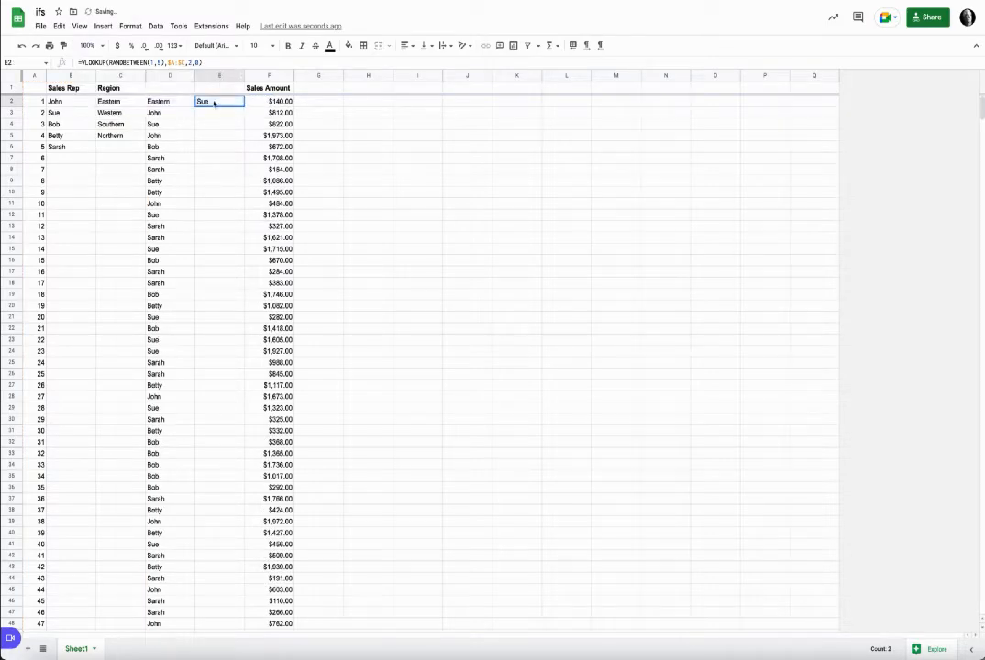
left_click(188, 62)
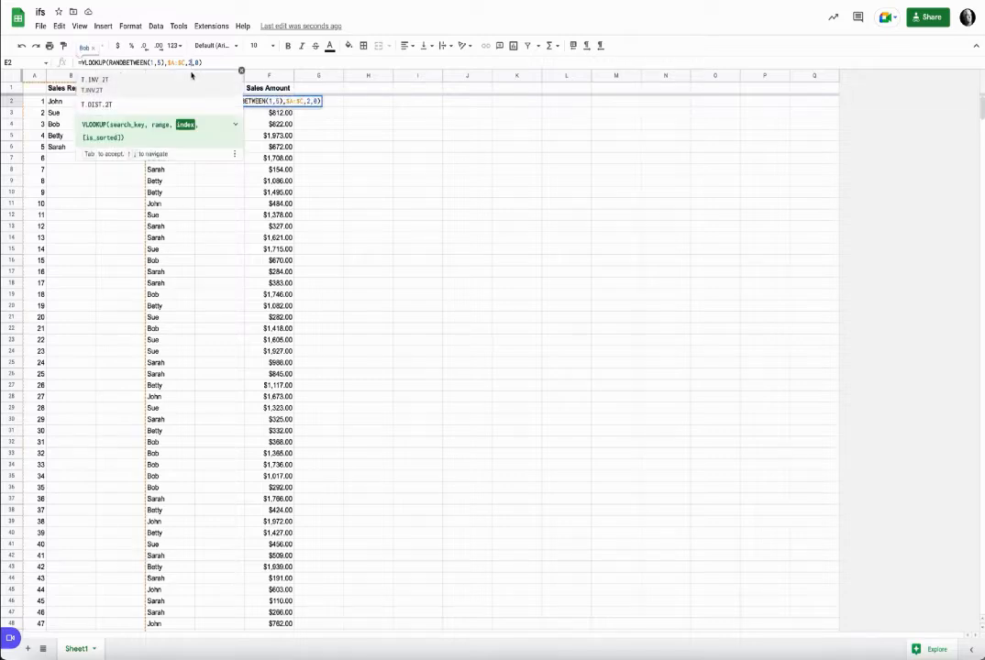
type(",2")
left_click(207, 181)
Set the index argument of the VLOOKUP in D2 back to 2
left_click(179, 107)
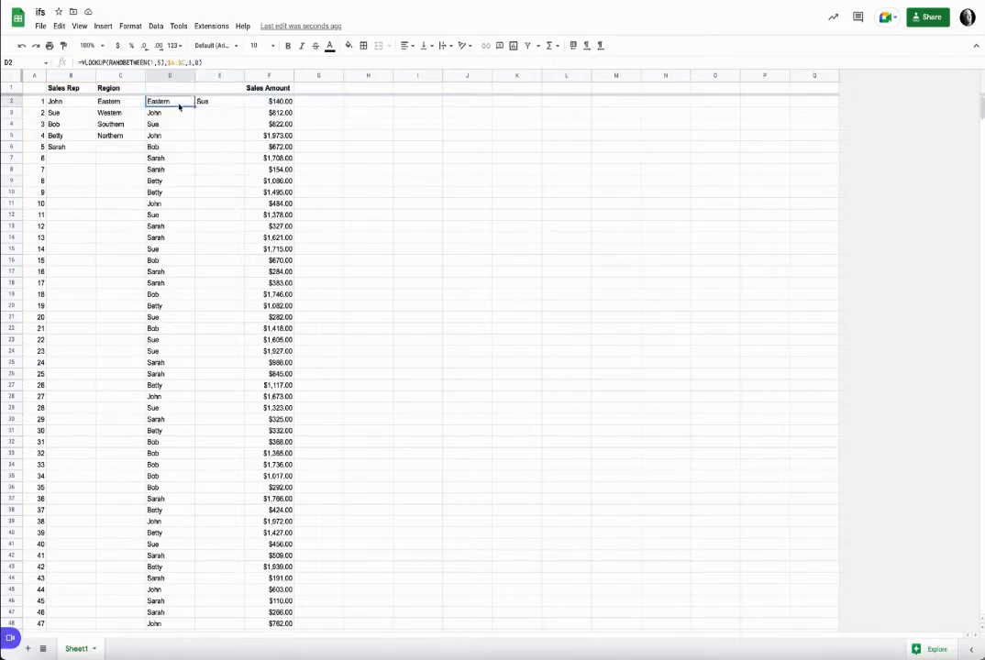
left_click(164, 60)
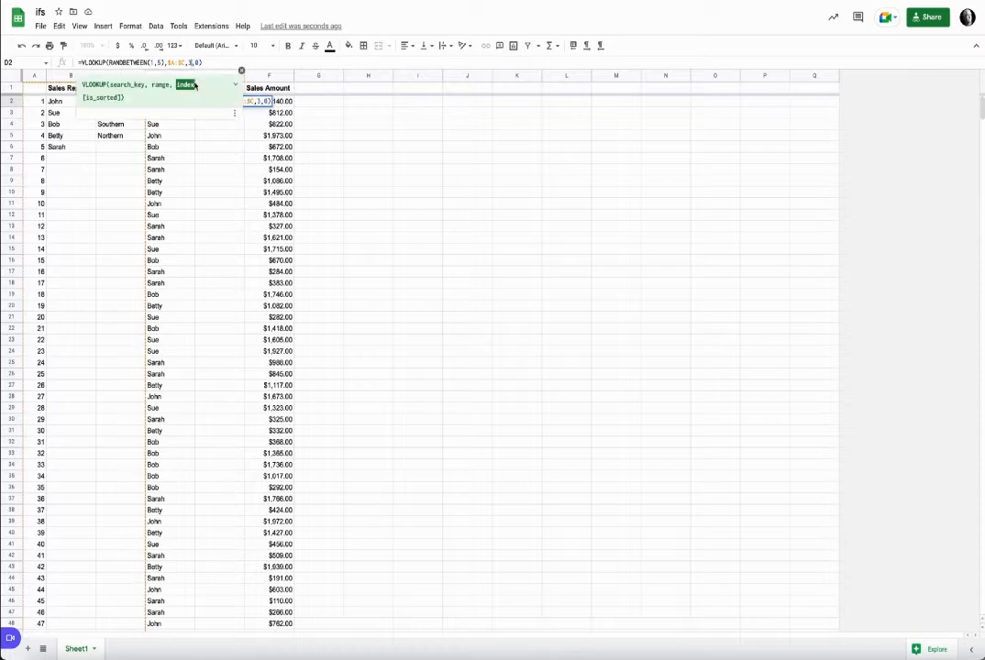
key("BackSpace")
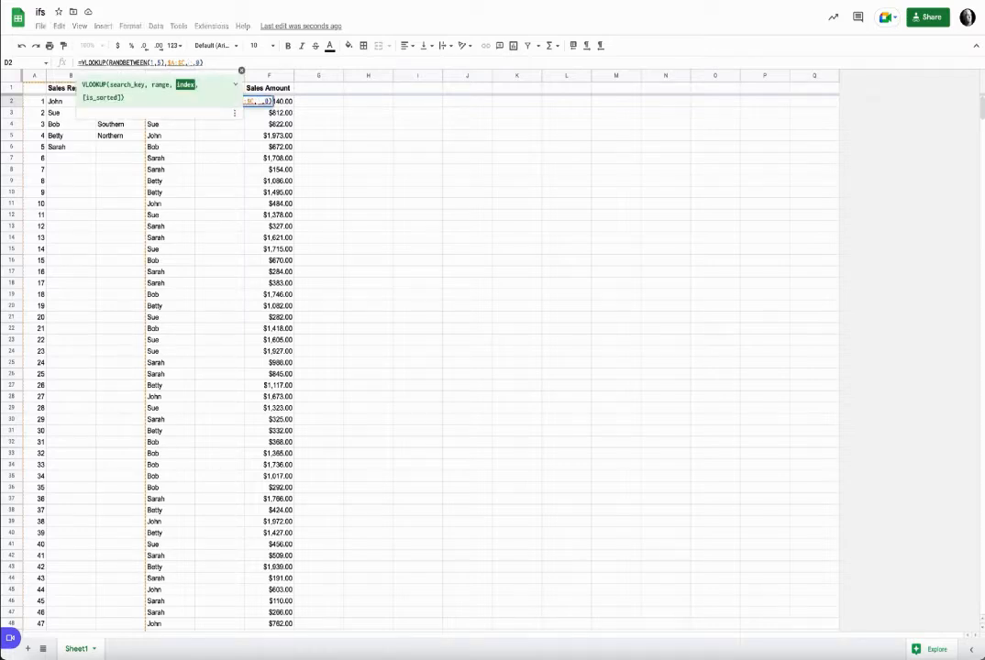
type("2")
key("Return")
Set the VLOOKUP index in E2 to 3 and fill the formula down column E
left_click(215, 102)
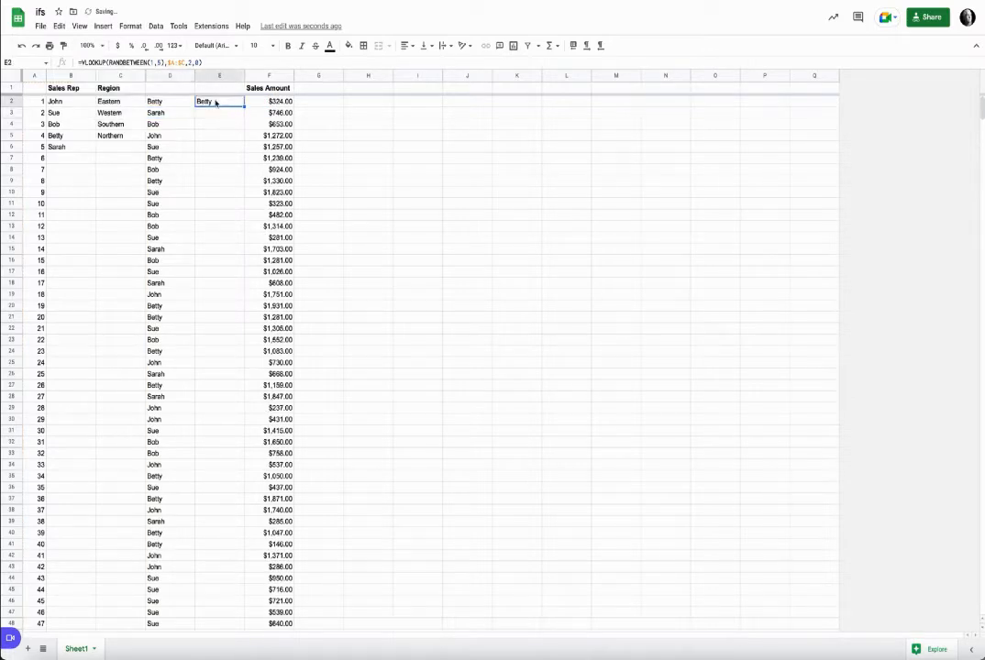
left_click(192, 62)
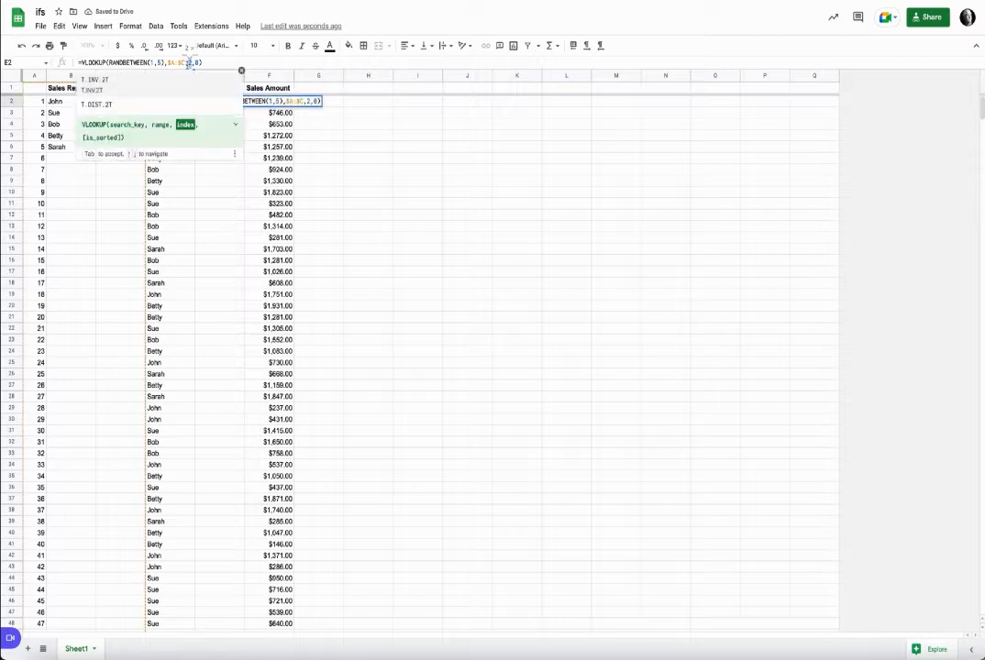
type("3")
key("Return")
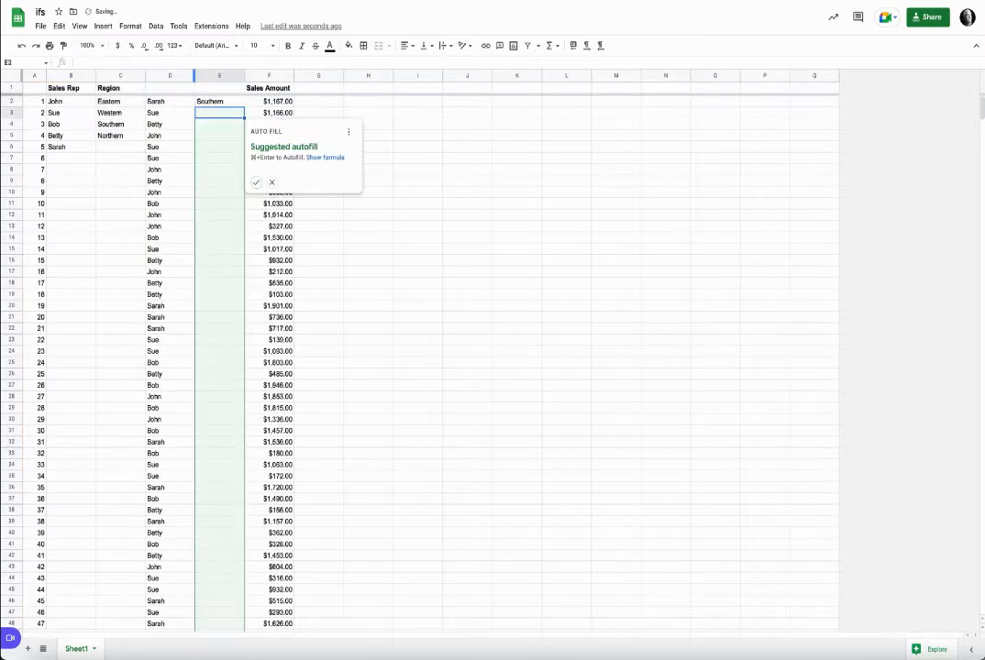
left_click(231, 102)
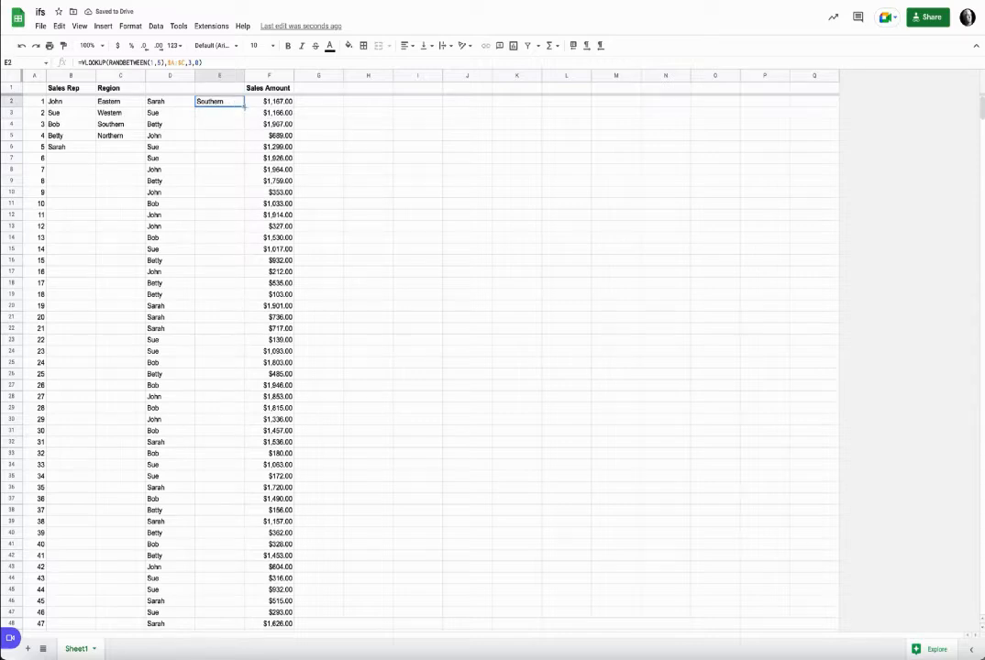
double_click(244, 106)
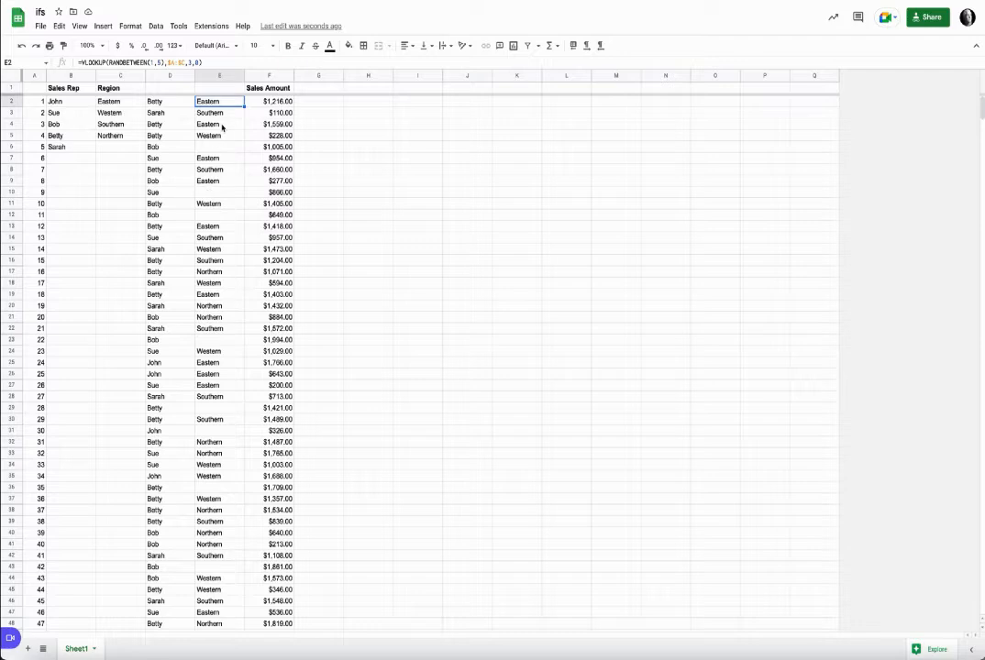
Undo the column E fill and redo it with RANDBETWEEN(1,4) as the search key in E2
key("ctrl+z")
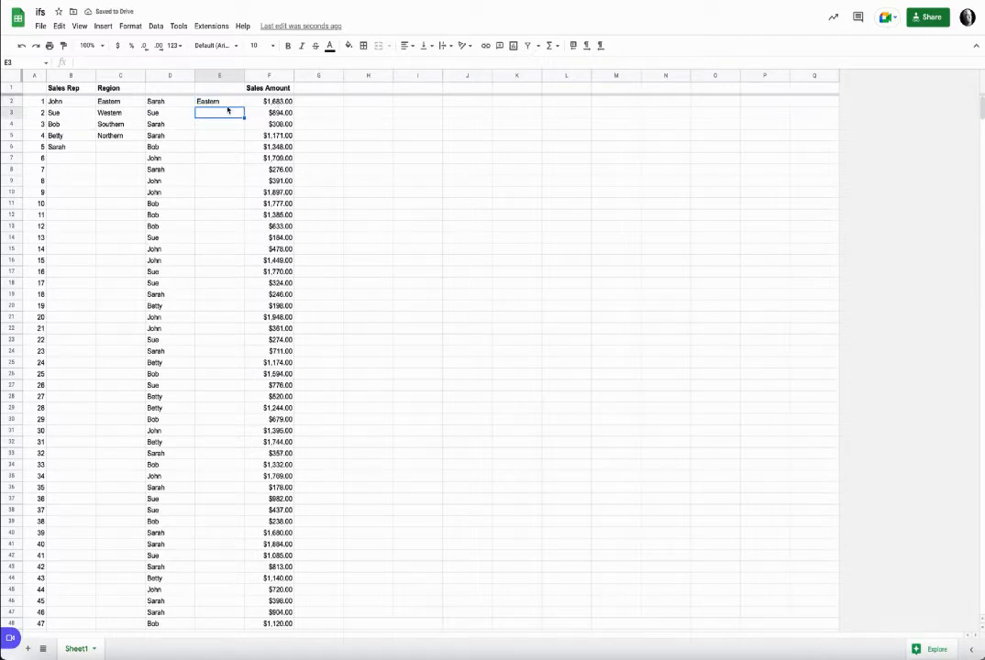
left_click(217, 105)
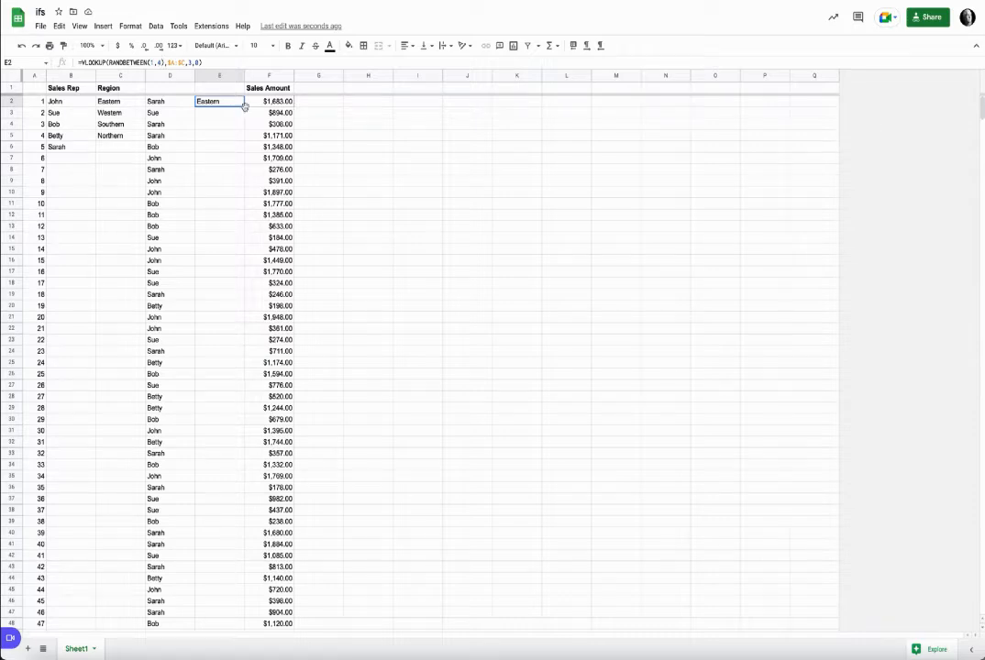
left_click_drag(244, 106, 250, 107)
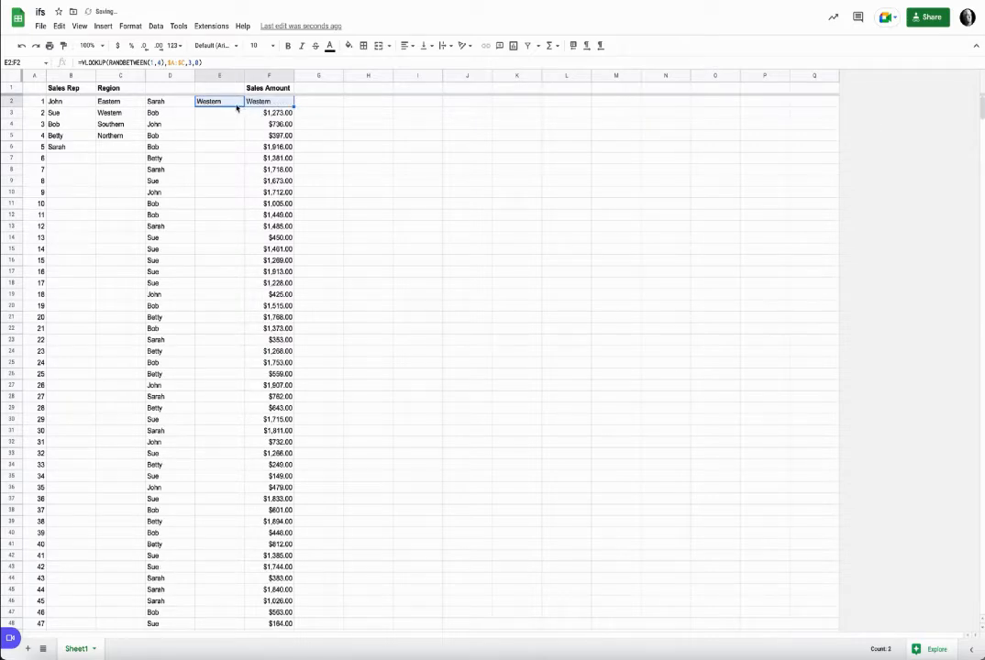
key("ctrl+z")
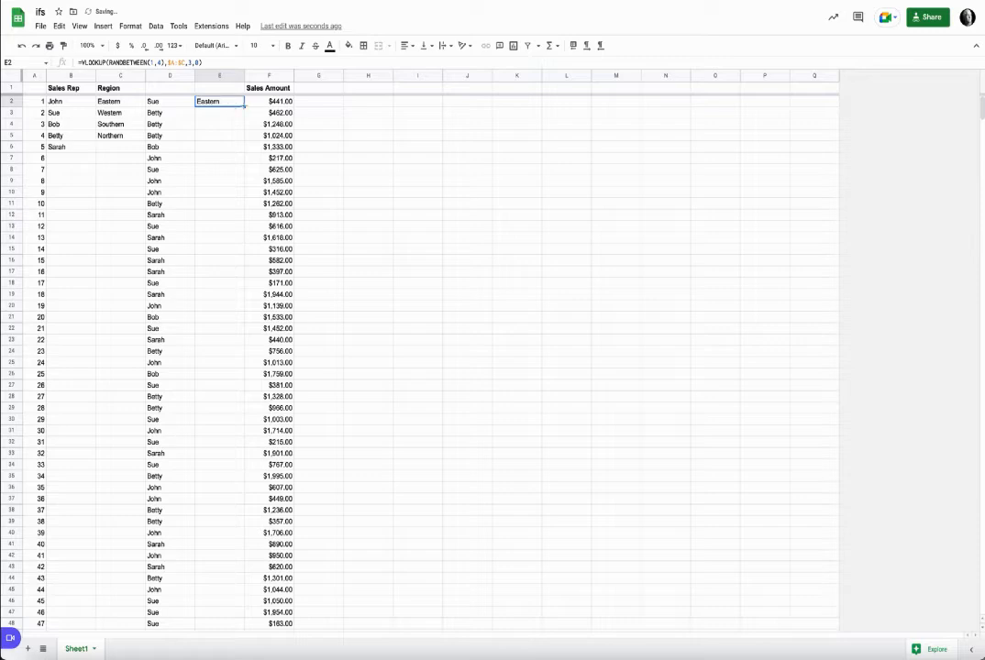
double_click(244, 106)
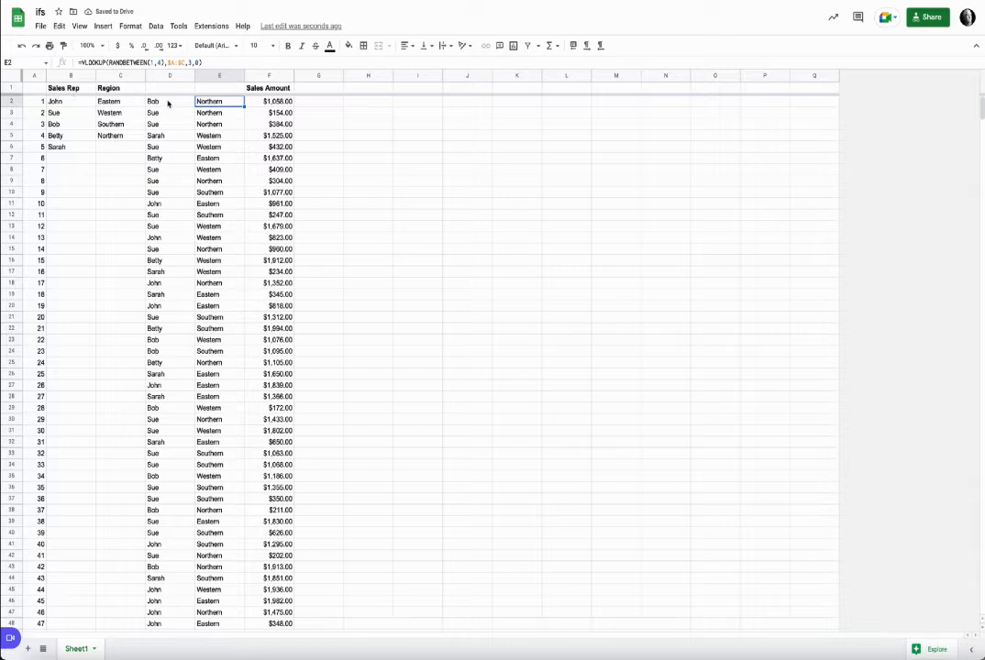
Copy D2:E1001 and paste it as values only from B2 under the Sales Rep and Region headers
left_click_drag(169, 103, 197, 102)
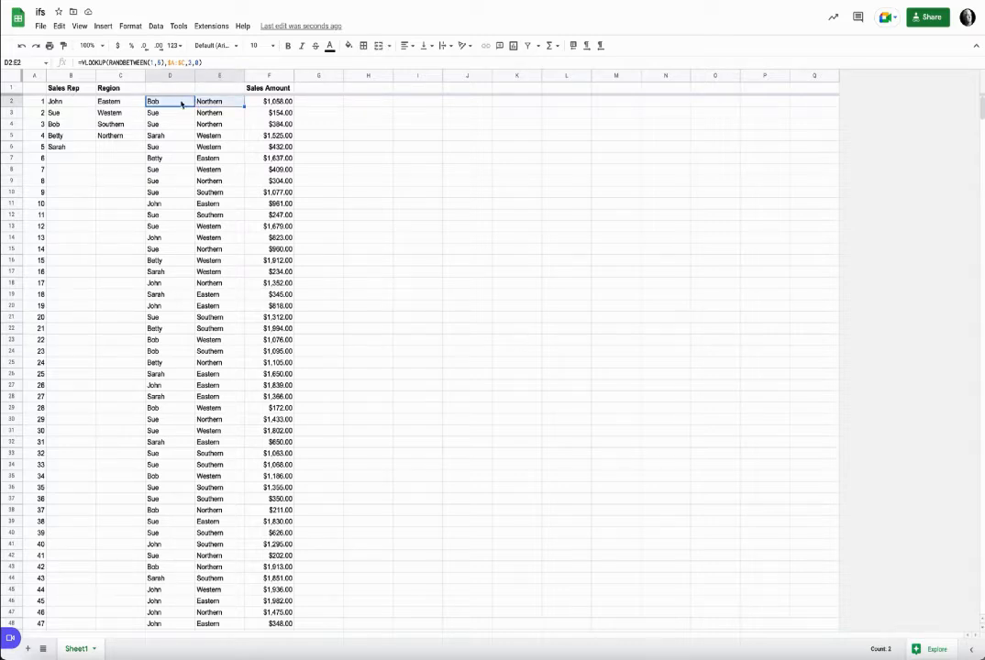
key("ctrl+shift+Down")
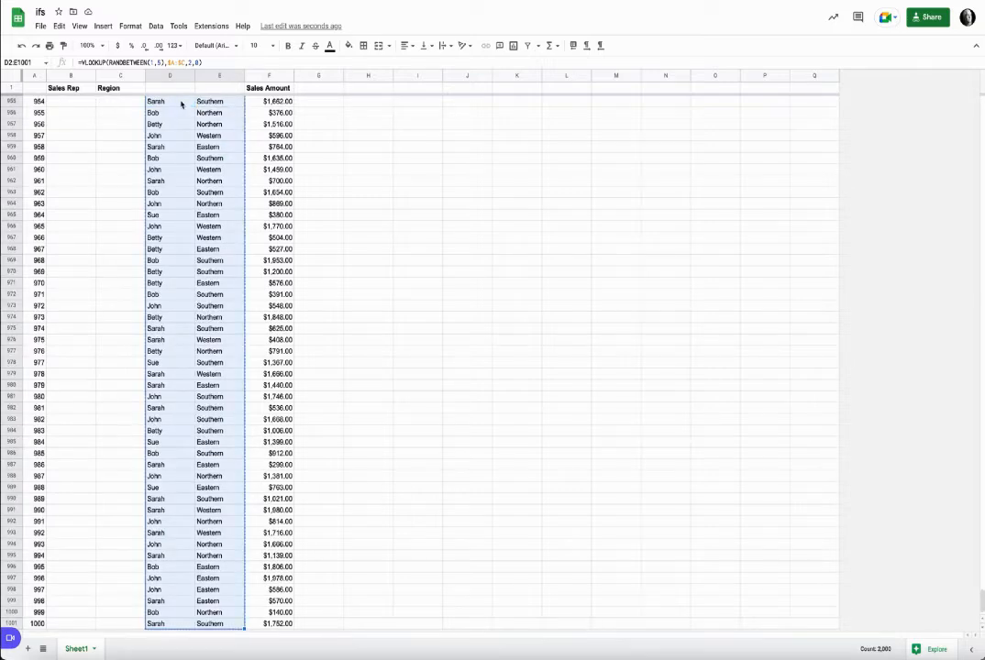
scroll(181, 105, "up", 10)
key("ctrl+c")
key("Up")
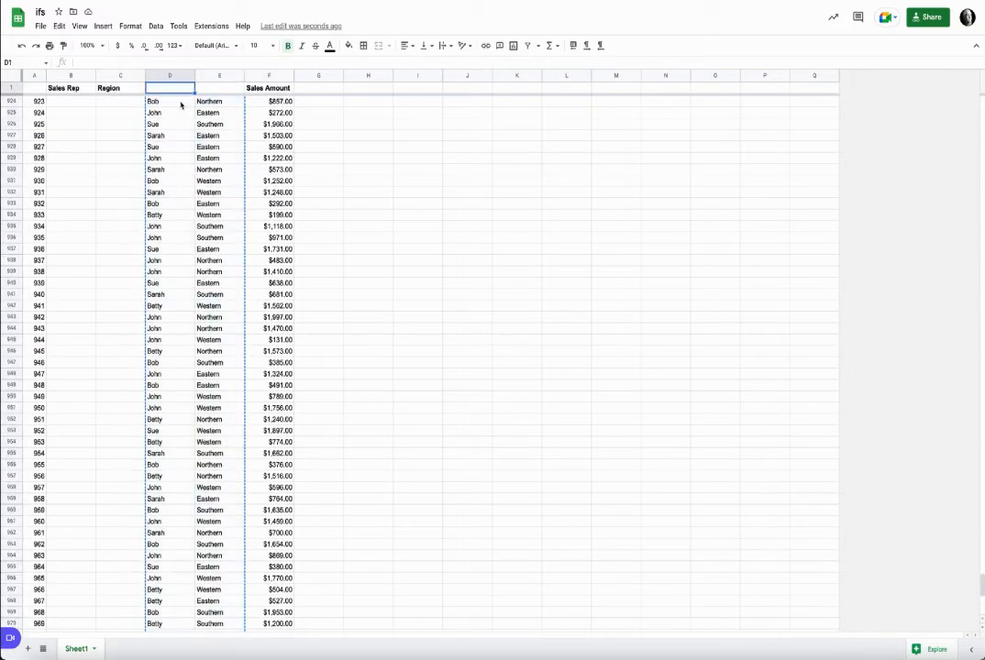
key("Down")
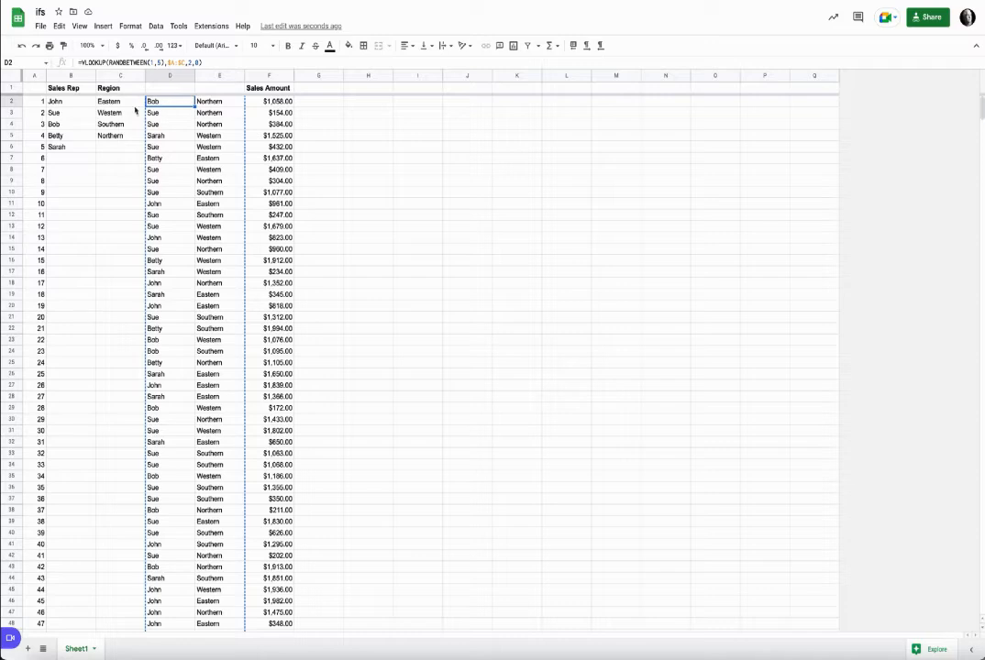
left_click_drag(64, 101, 118, 147)
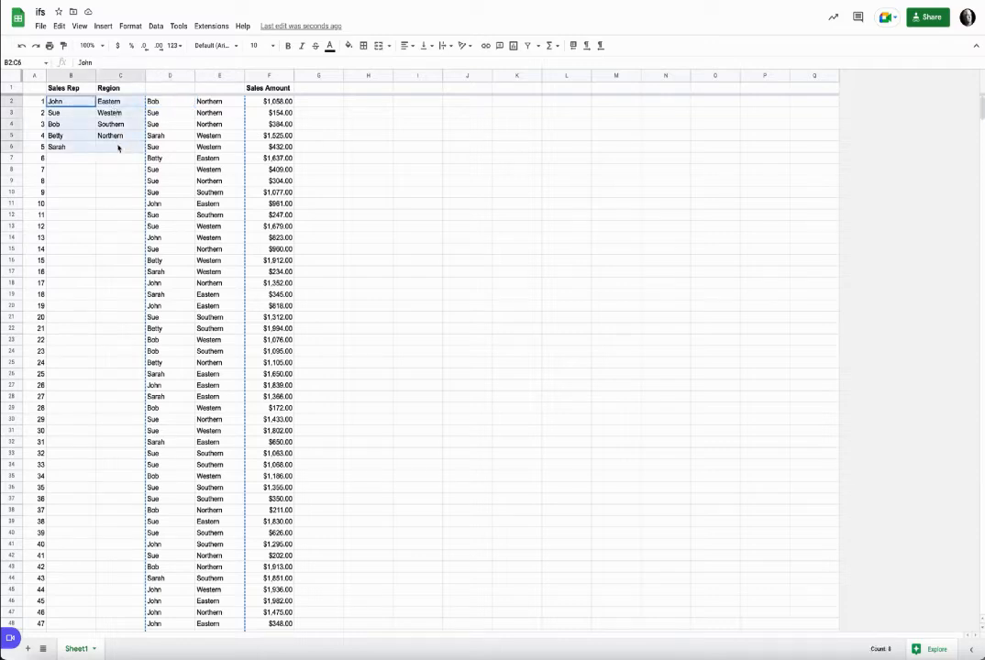
key("ctrl+v")
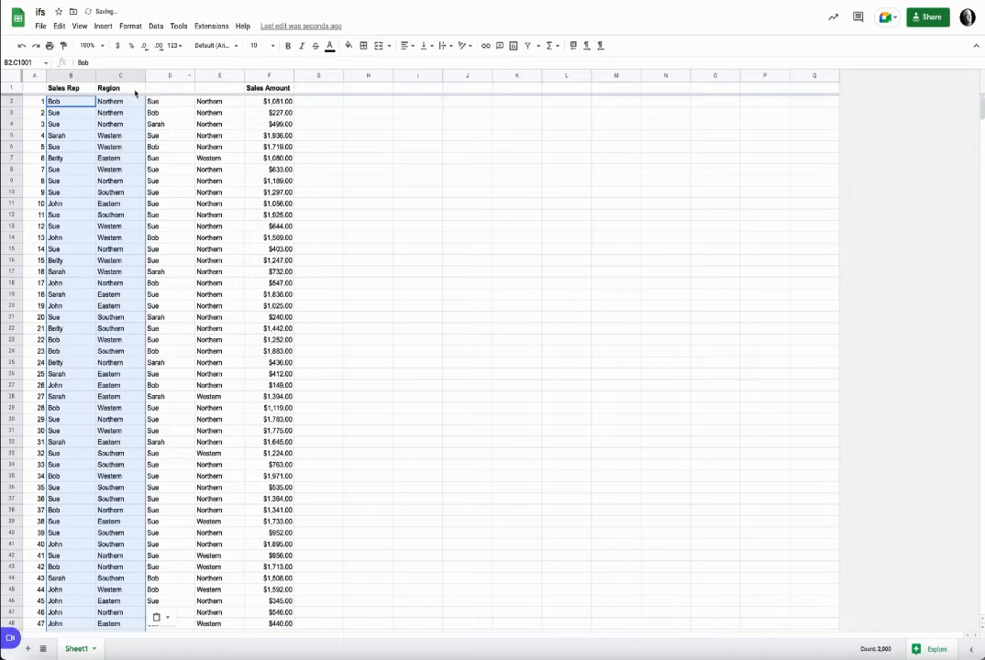
left_click(79, 104)
left_click(72, 112)
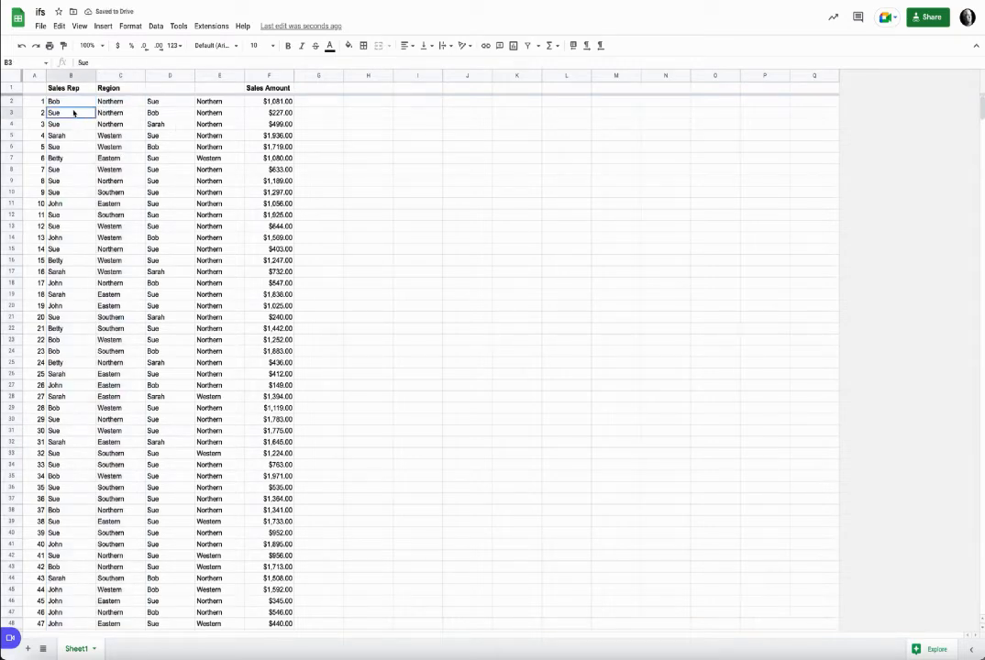
left_click(103, 112)
Delete the helper columns D and E that hold the VLOOKUP formulas
left_click(167, 74)
left_click(220, 74, "shift")
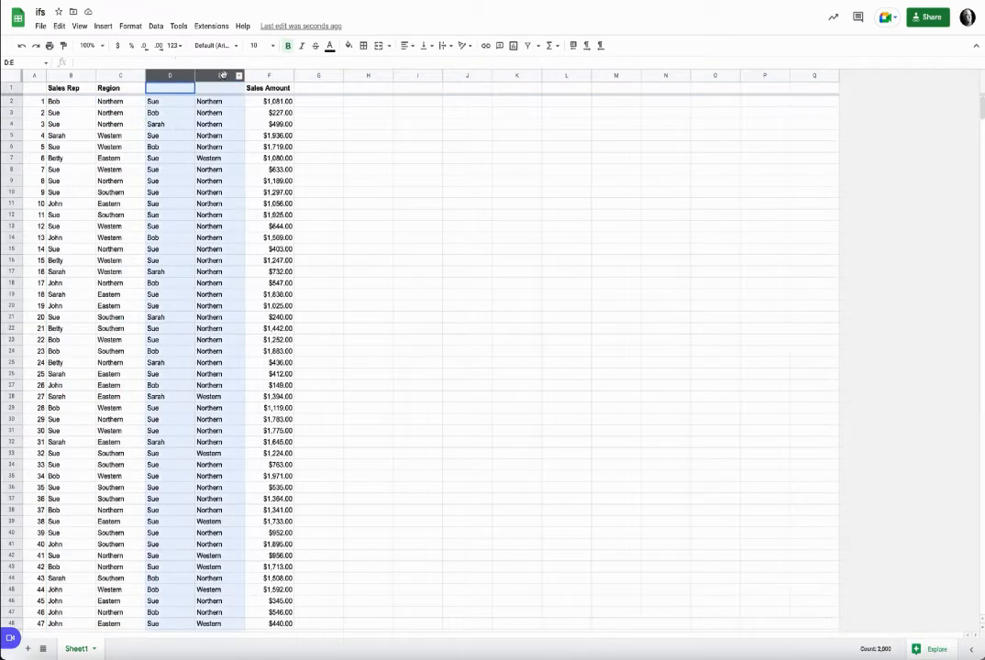
left_click(239, 75)
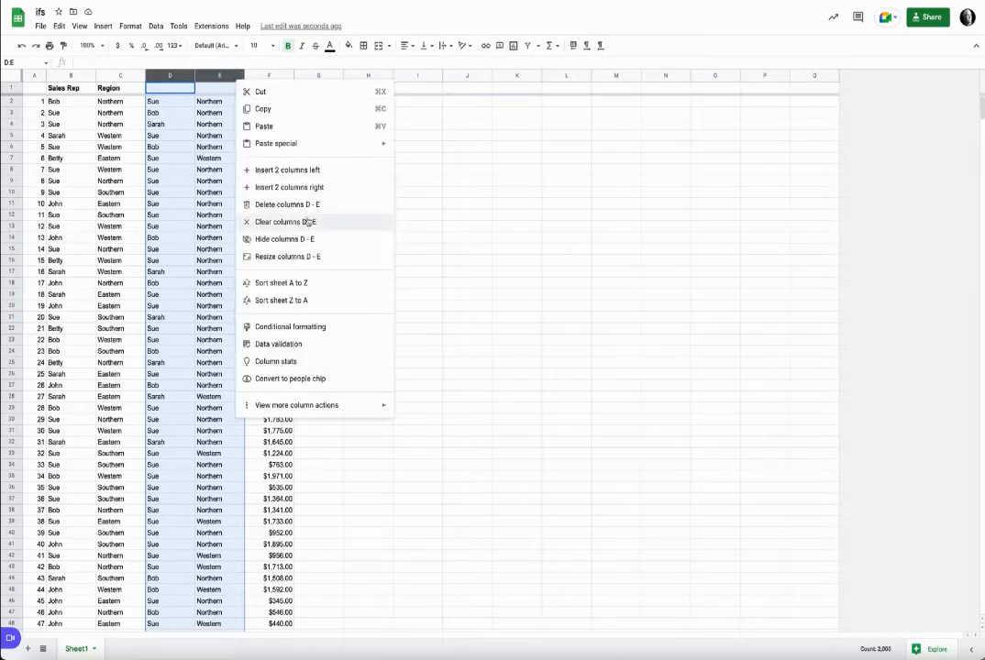
left_click(303, 203)
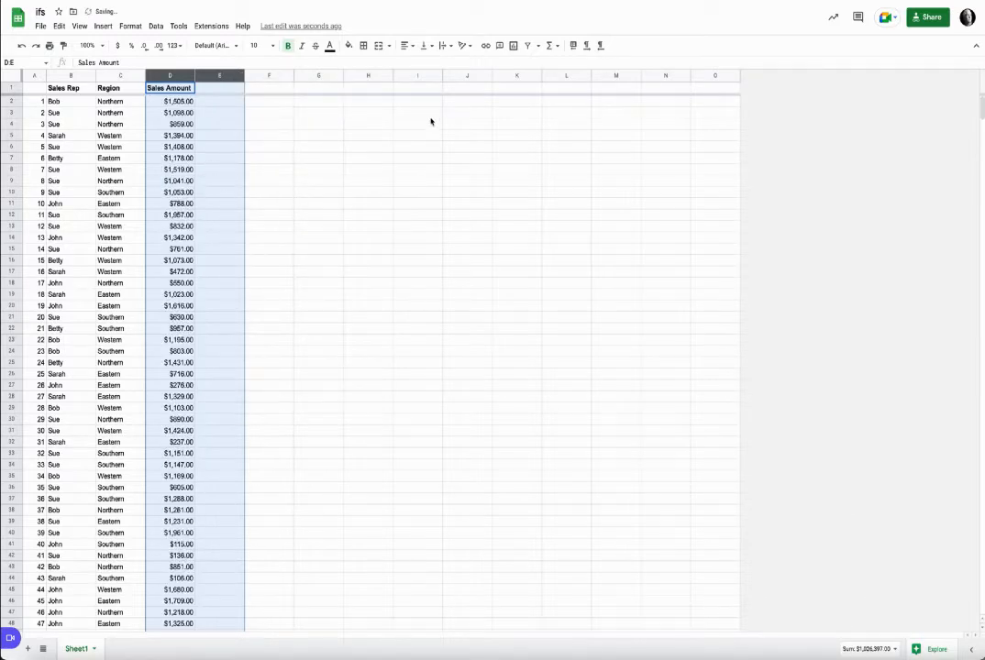
left_click(180, 124)
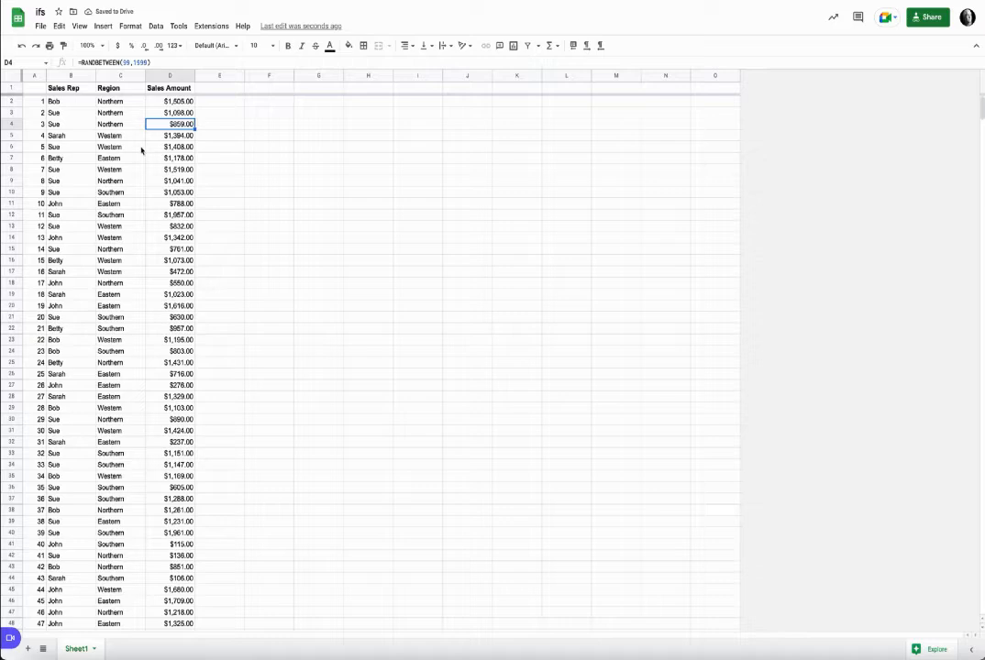
Start a COUNTIF formula in cell F2
left_click(267, 106)
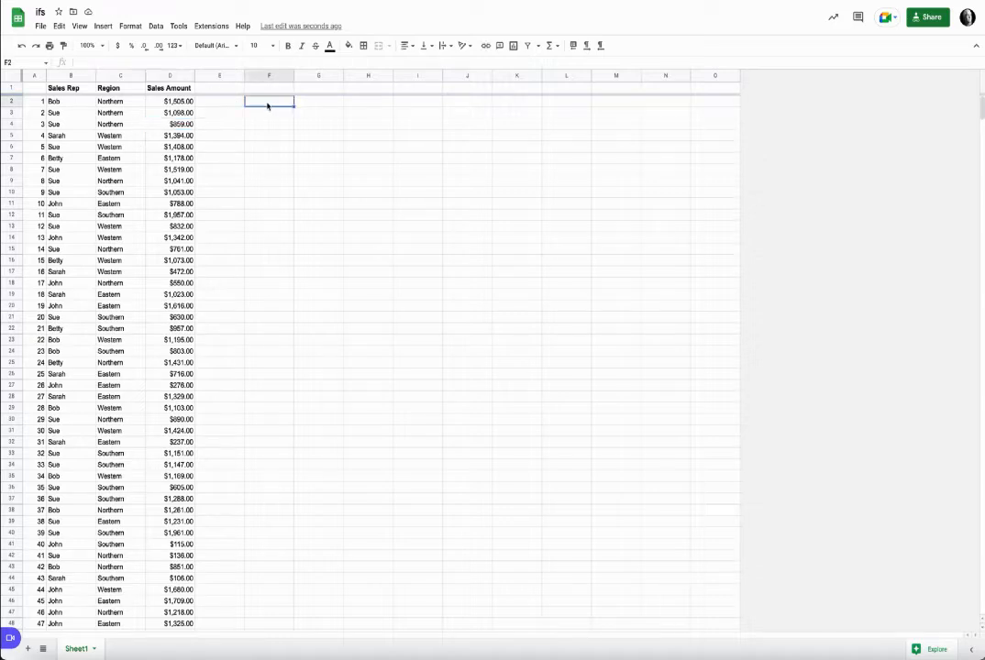
type("=counti")
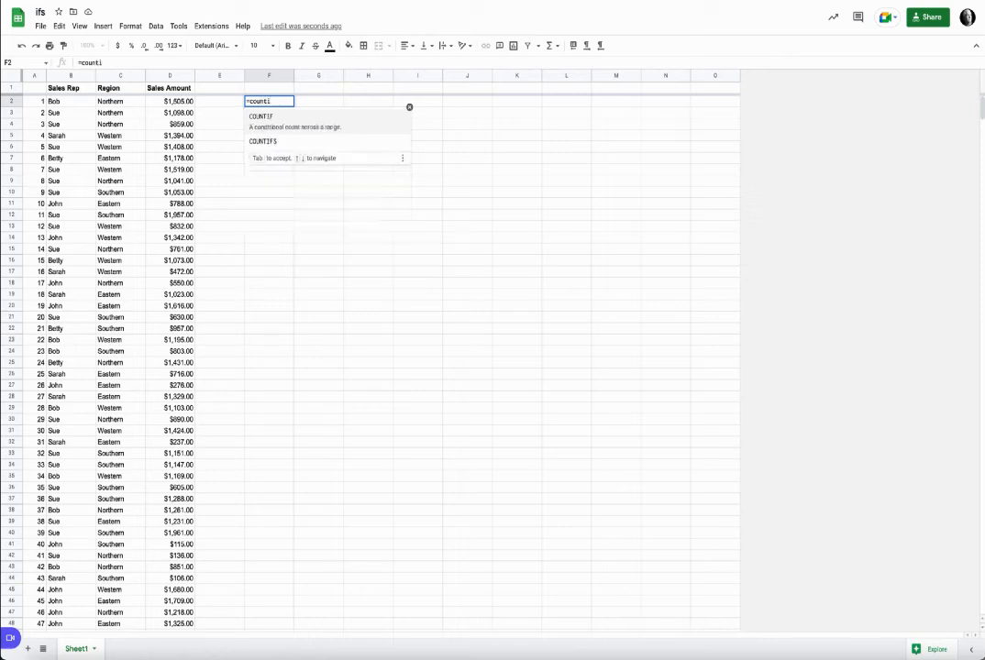
left_click(258, 123)
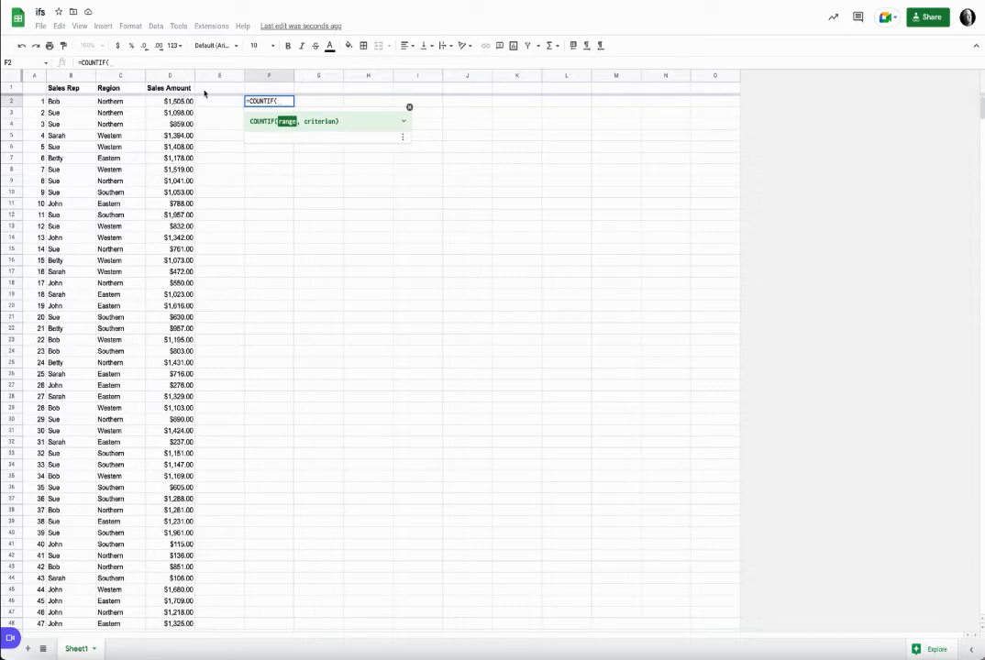
left_click(167, 76)
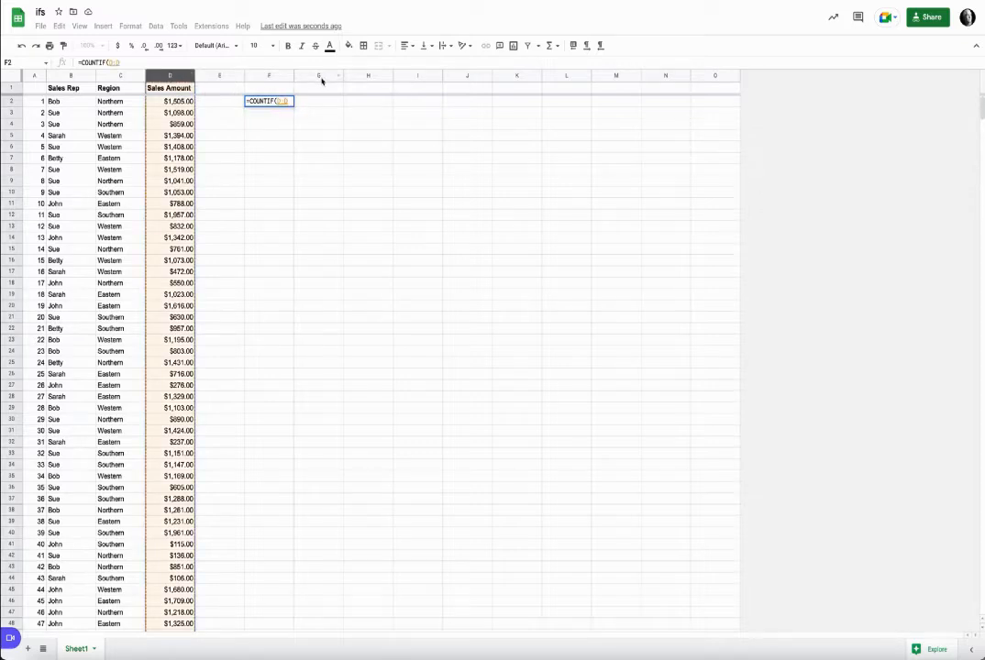
key("BackSpace")
key("BackSpace")
key("BackSpace")
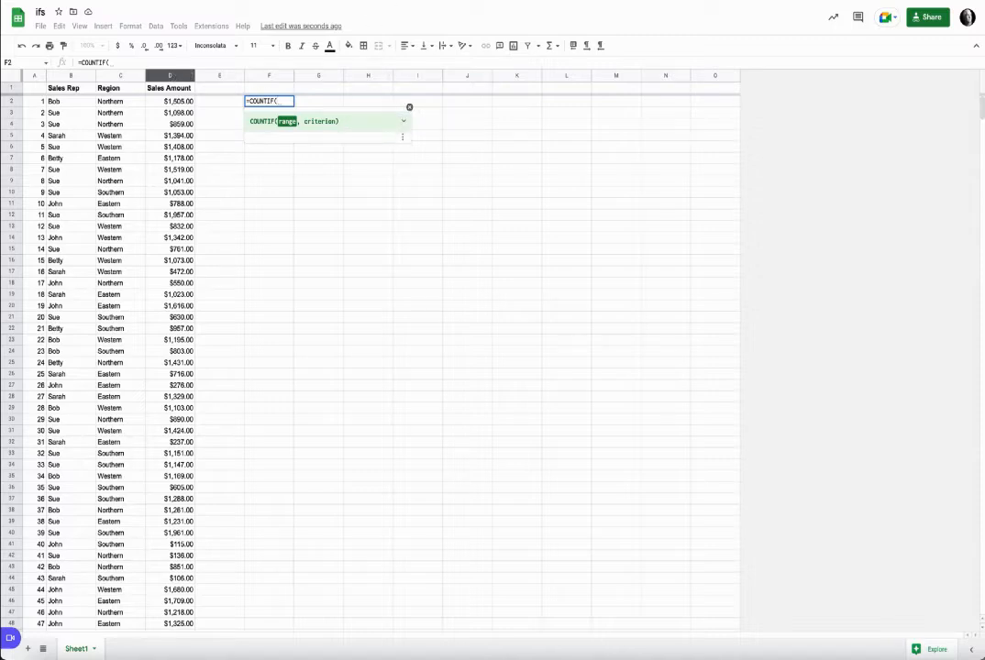
Abandon the unfinished COUNTIF formula and name the Sales Rep column B as the range rep
key("Escape")
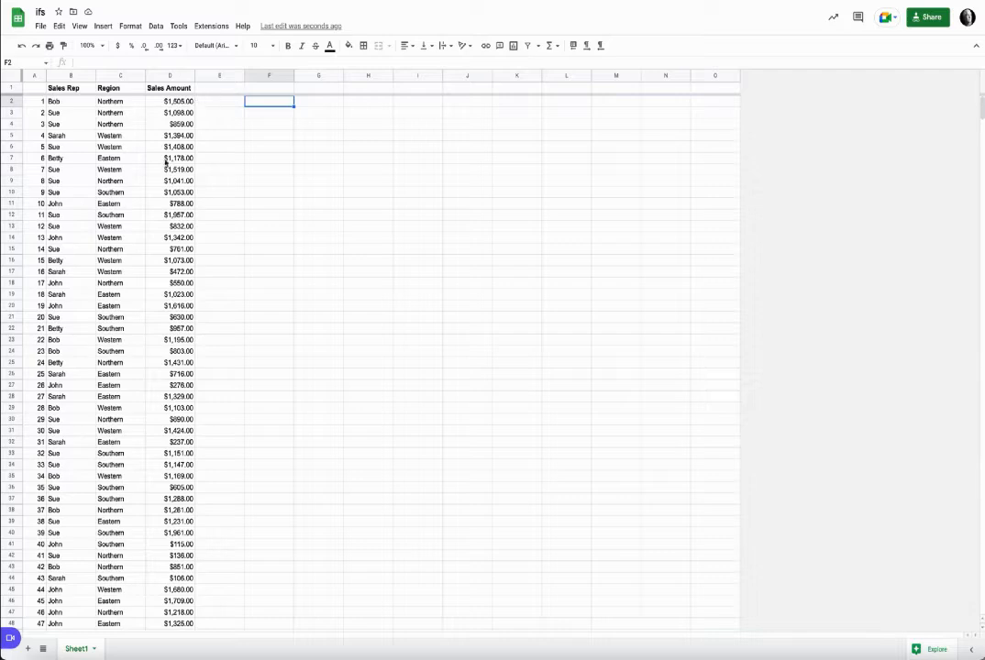
left_click(71, 75)
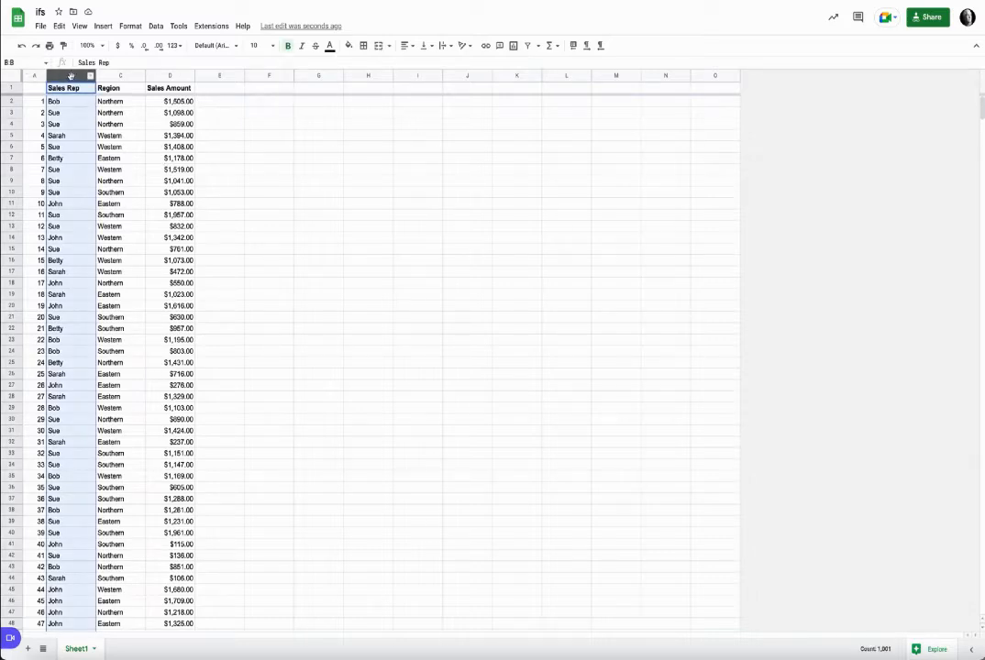
left_click(8, 60)
type("rep")
key("Return")
Name the Region column C as the range region and the Sales Amount column D as sales
left_click(112, 77)
left_click(25, 62)
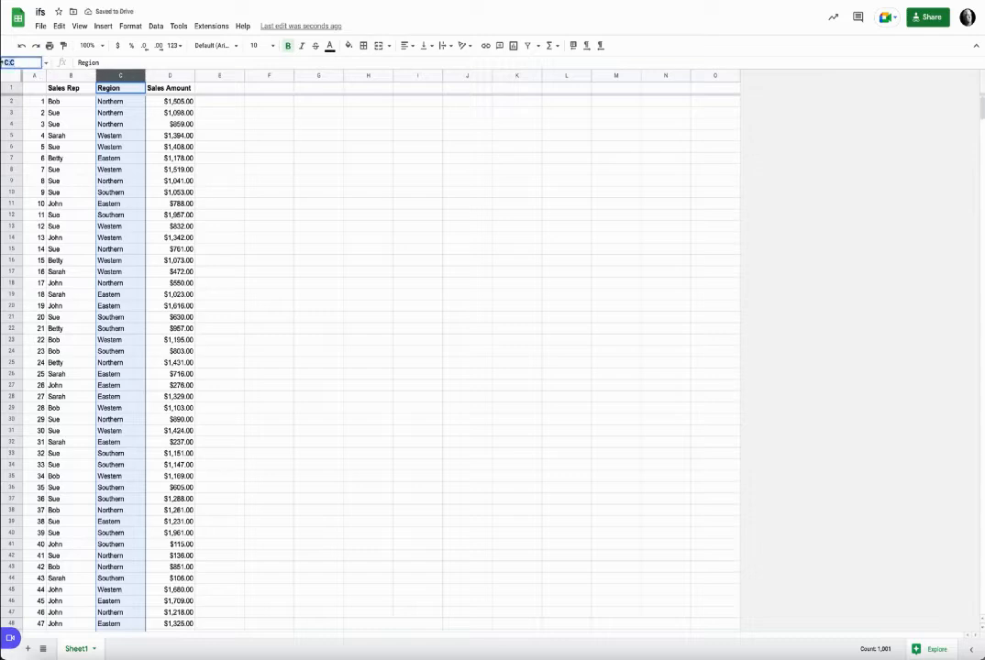
type("region")
key("Return")
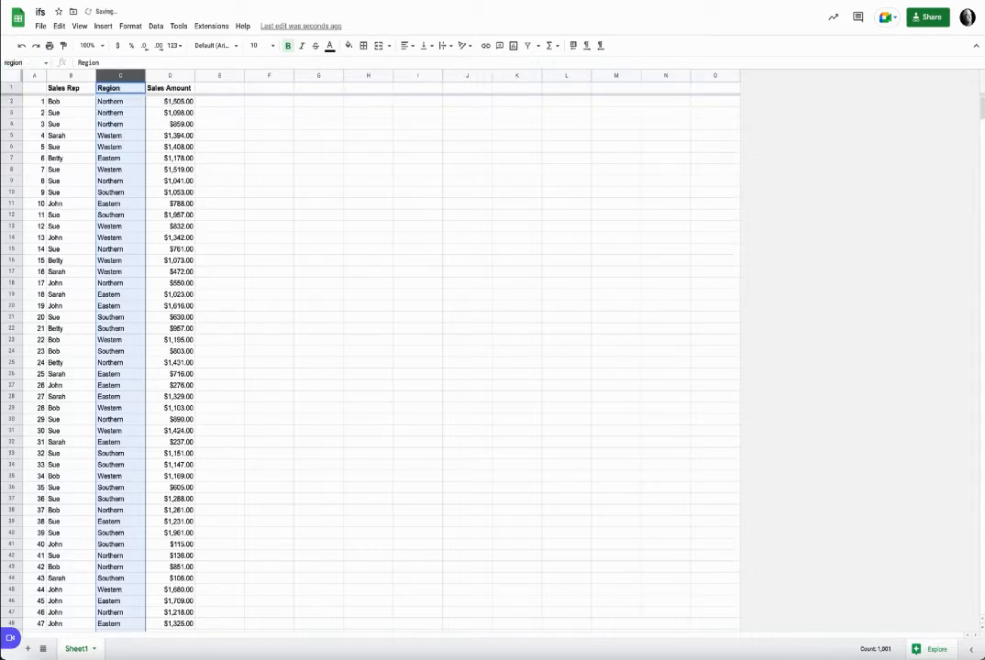
left_click(172, 76)
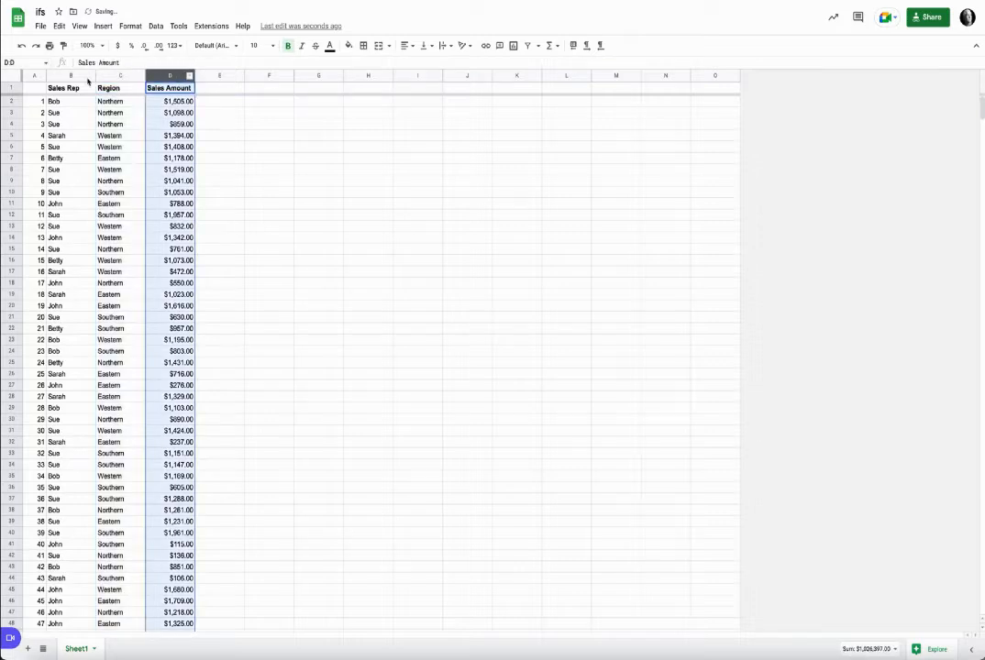
left_click(21, 63)
type("sales")
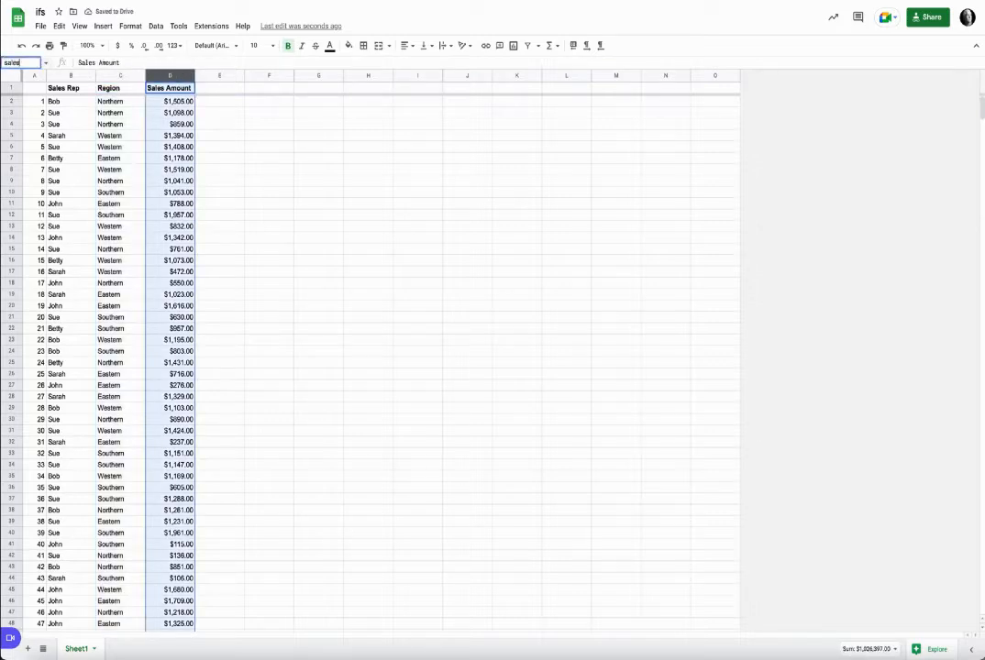
key("Return")
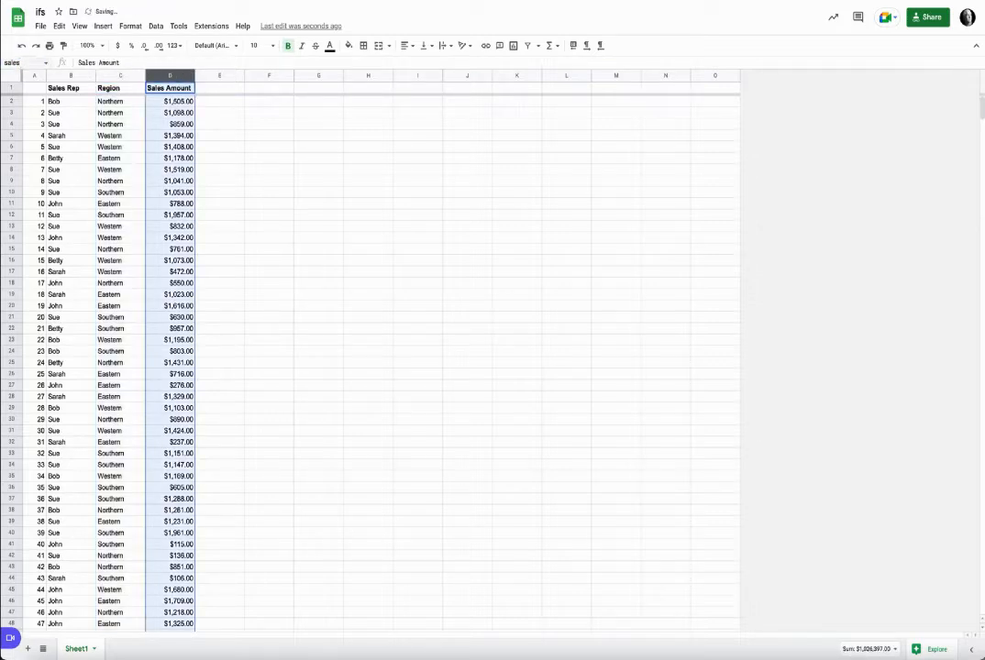
Start a COUNTIF formula in F2 using the suggested functions
left_click(263, 103)
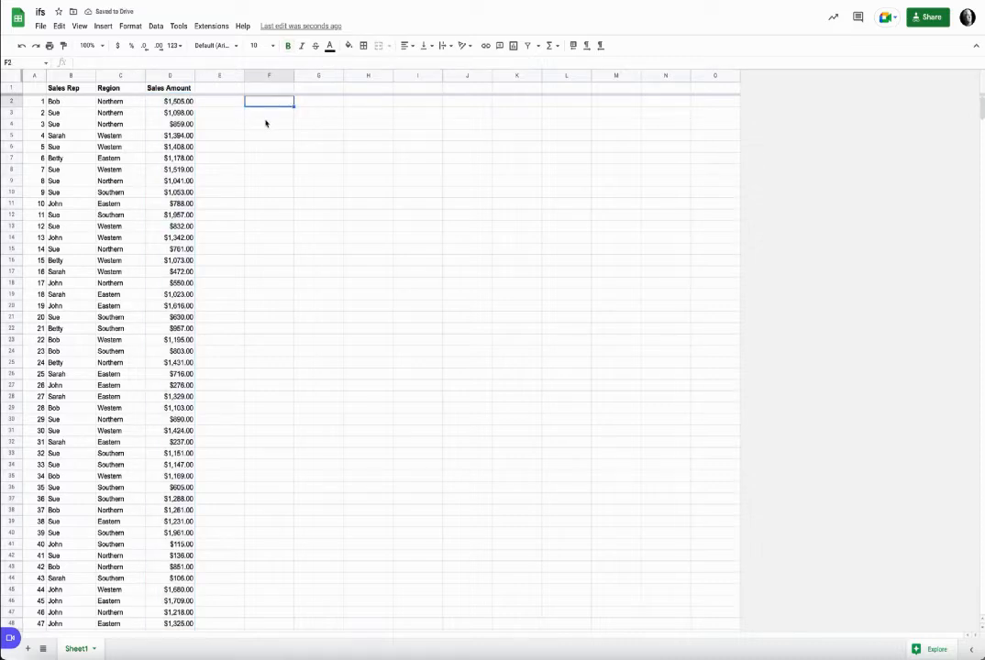
type("=coun")
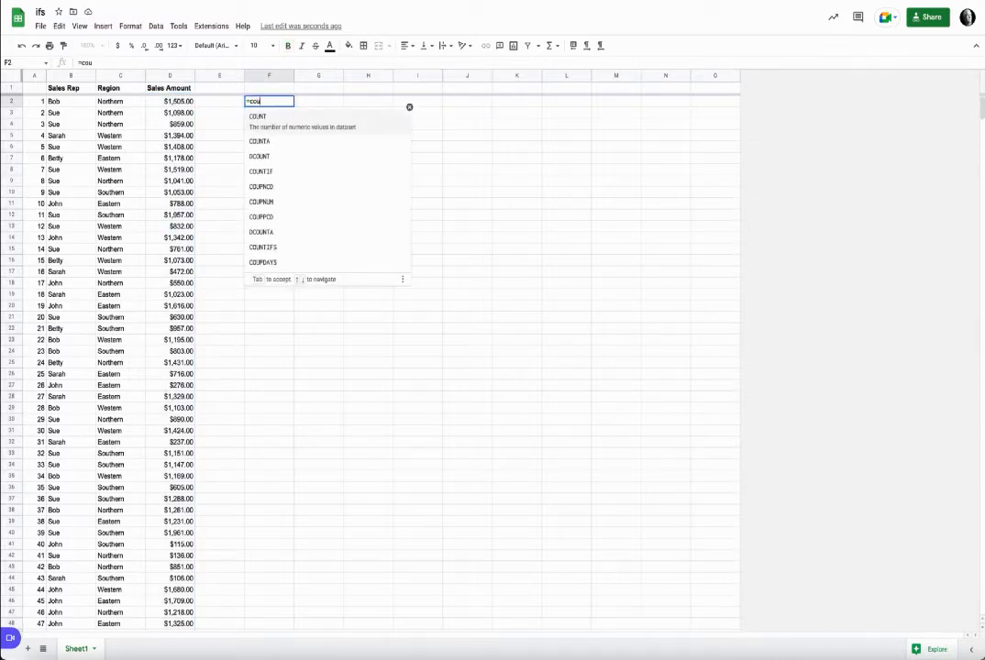
key("Down")
key("Down")
key("Down")
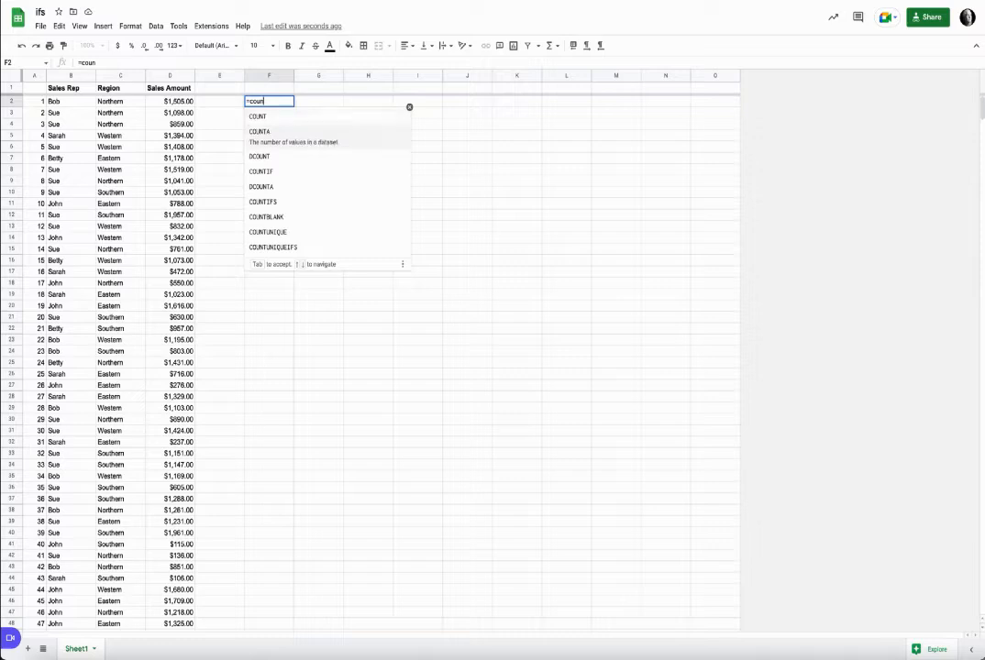
key("Down")
key("Down")
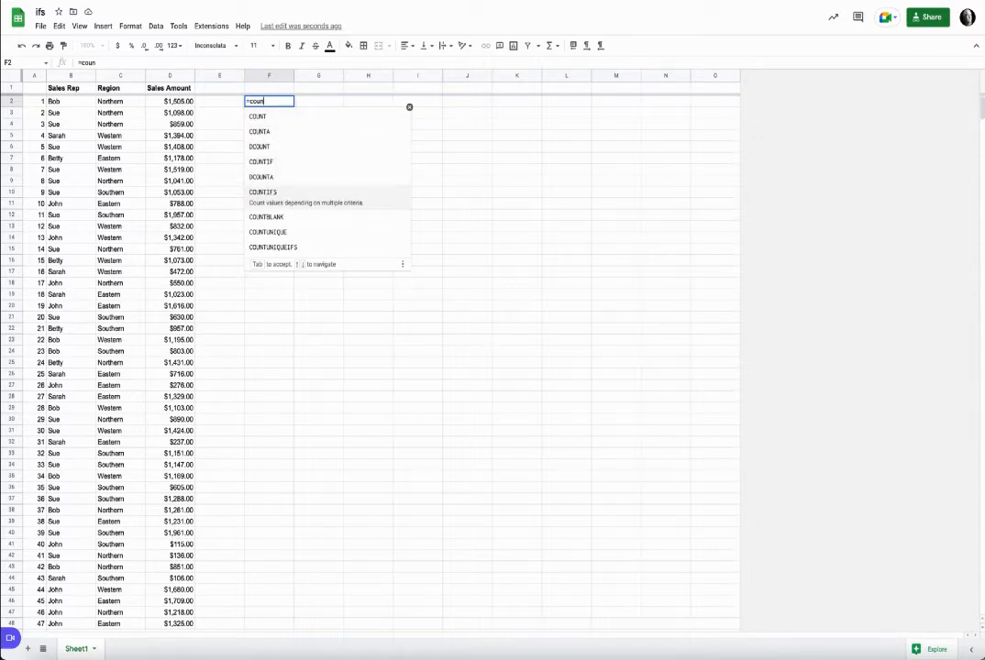
key("Up")
key("Up")
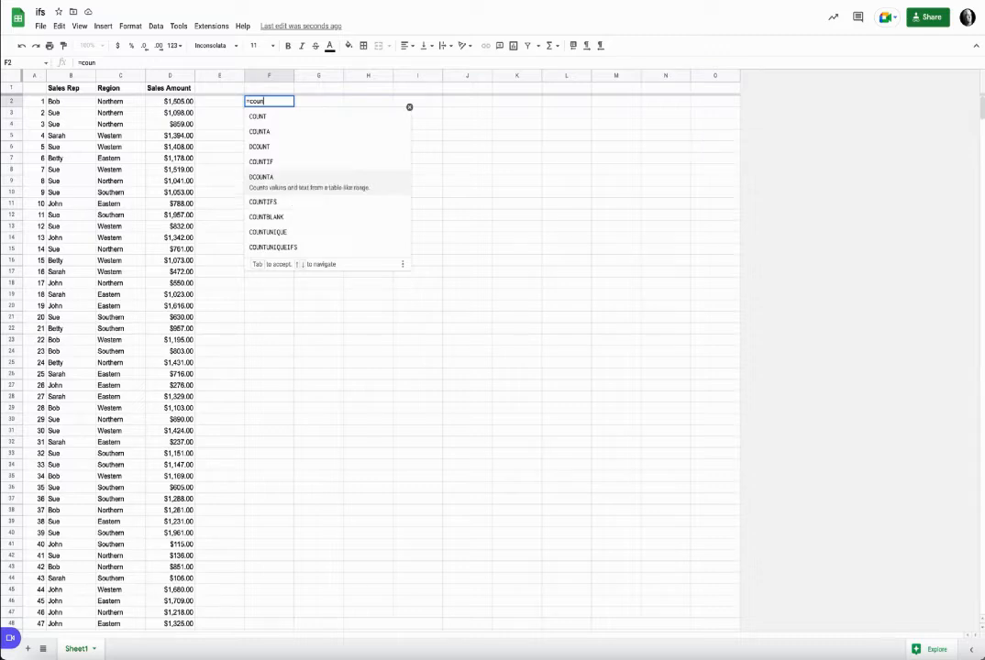
key("Tab")
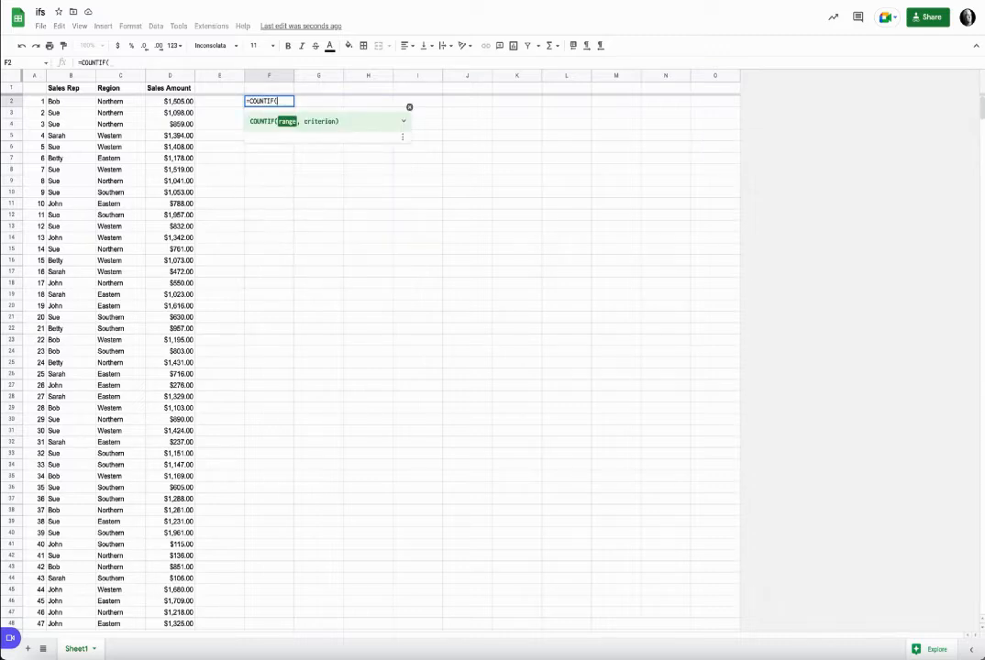
Complete the COUNTIF formula in F2 with the named range sales and the criterion ">1000"
type("sa")
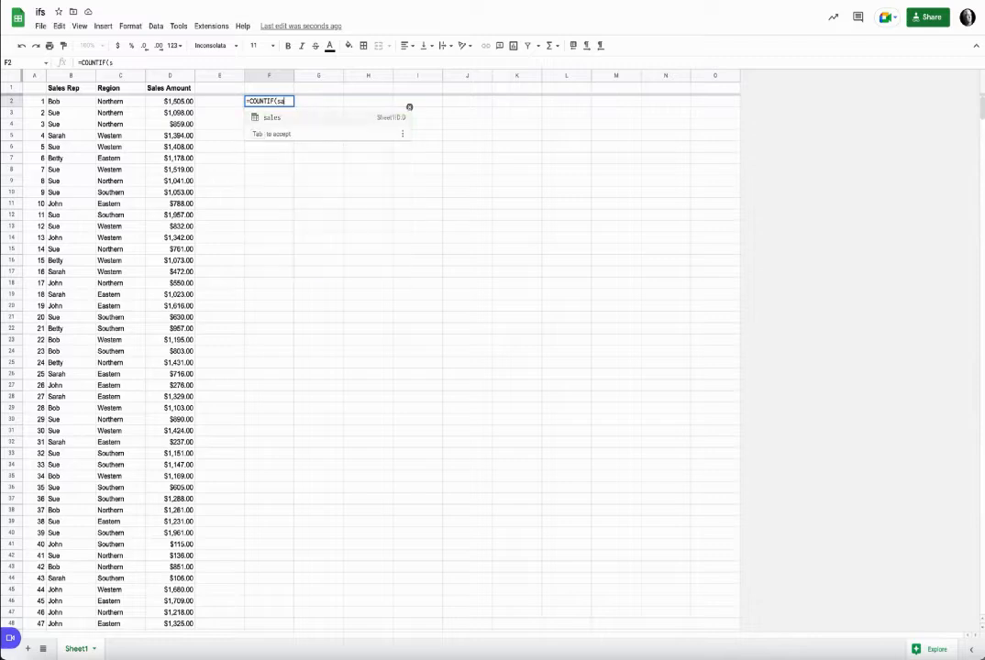
left_click(260, 121)
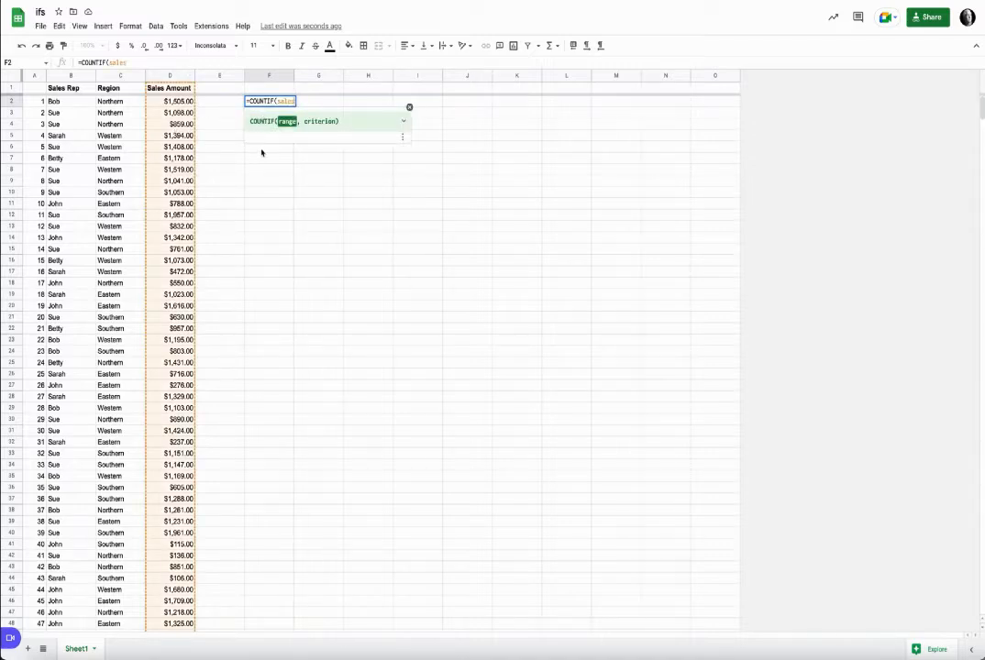
type(",")
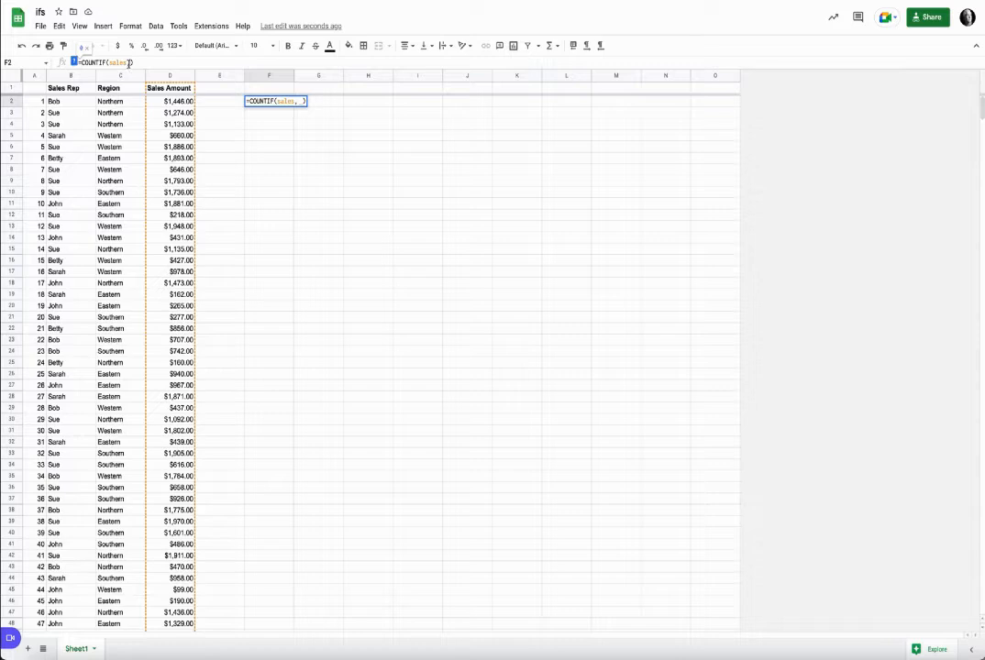
key("BackSpace")
type("\">\"500")
key("Return")
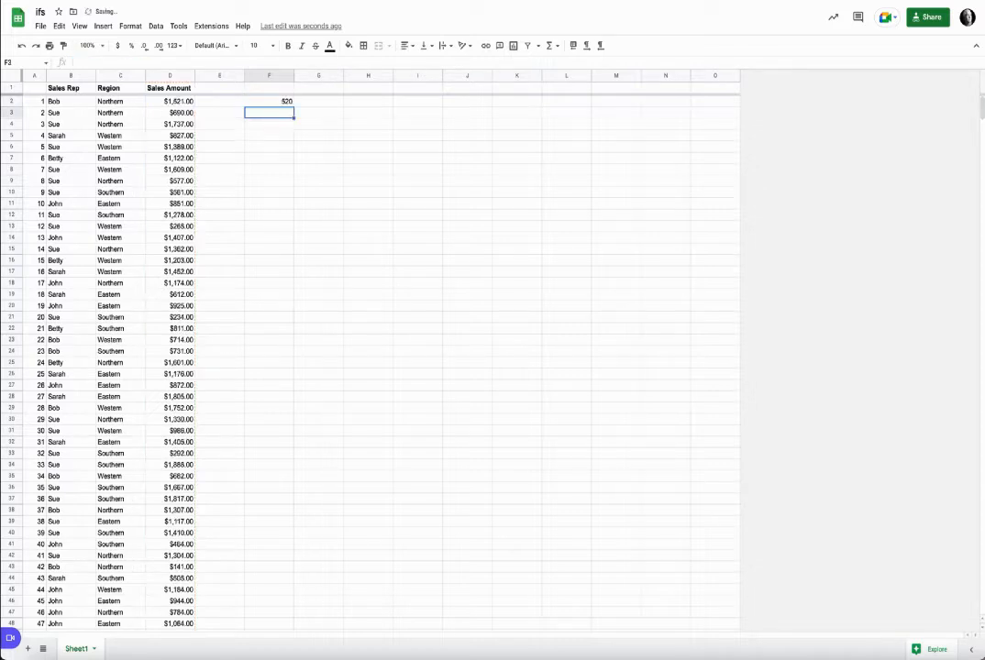
Replace the RANDBETWEEN formulas in the Sales Amount column D with their values only
left_click(275, 104)
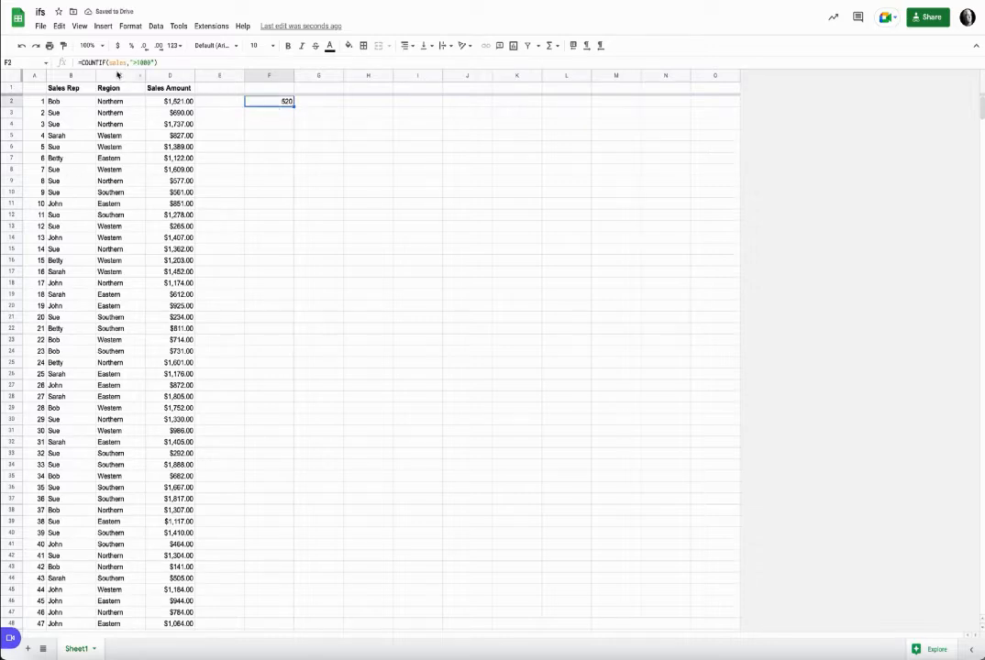
left_click(178, 102)
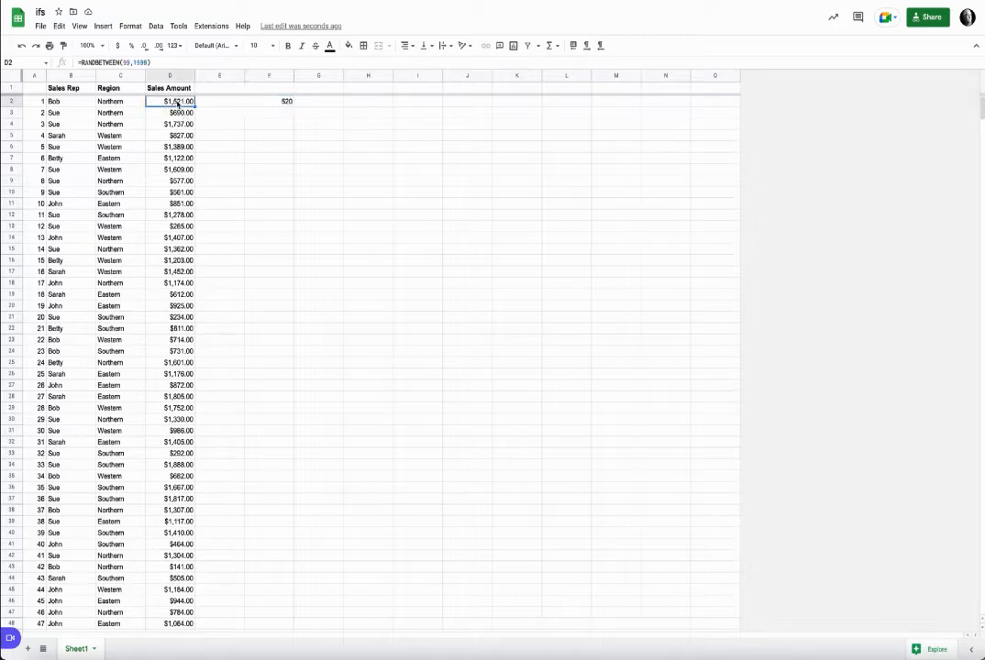
left_click(285, 103)
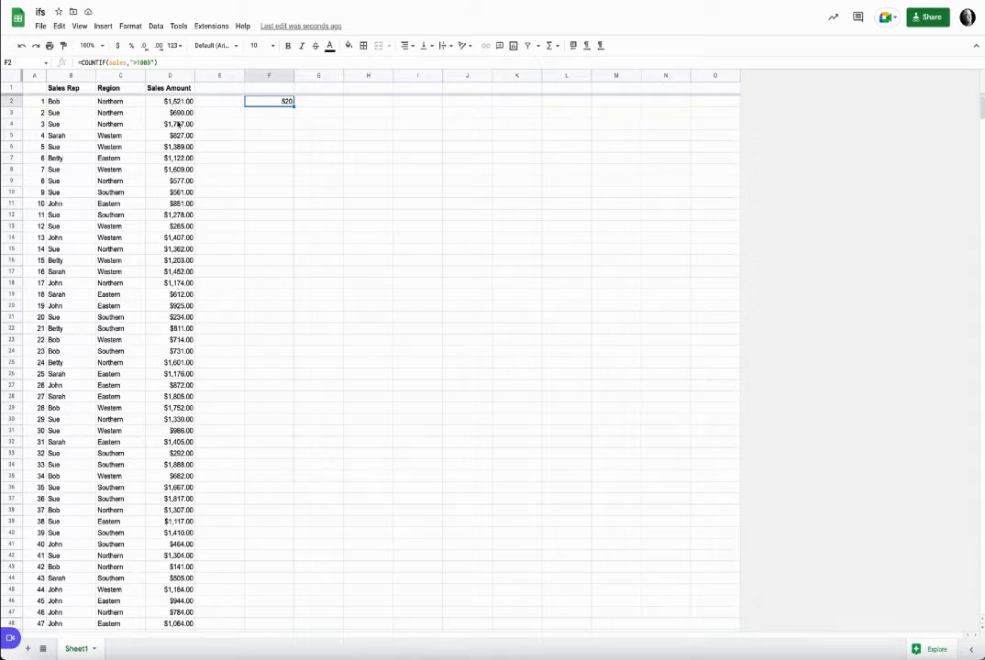
left_click(170, 102)
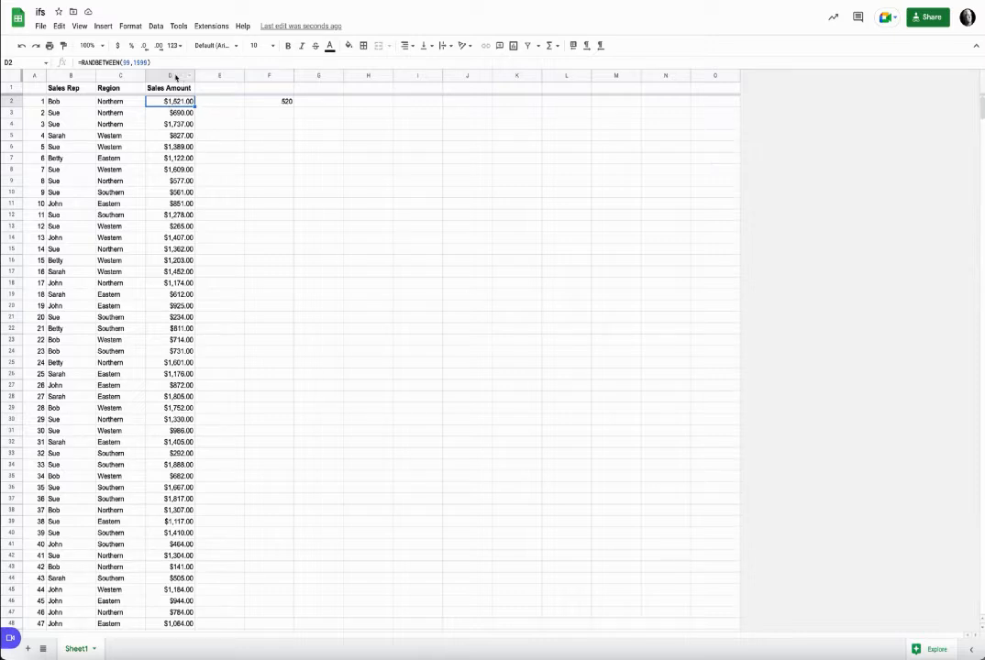
left_click(176, 78)
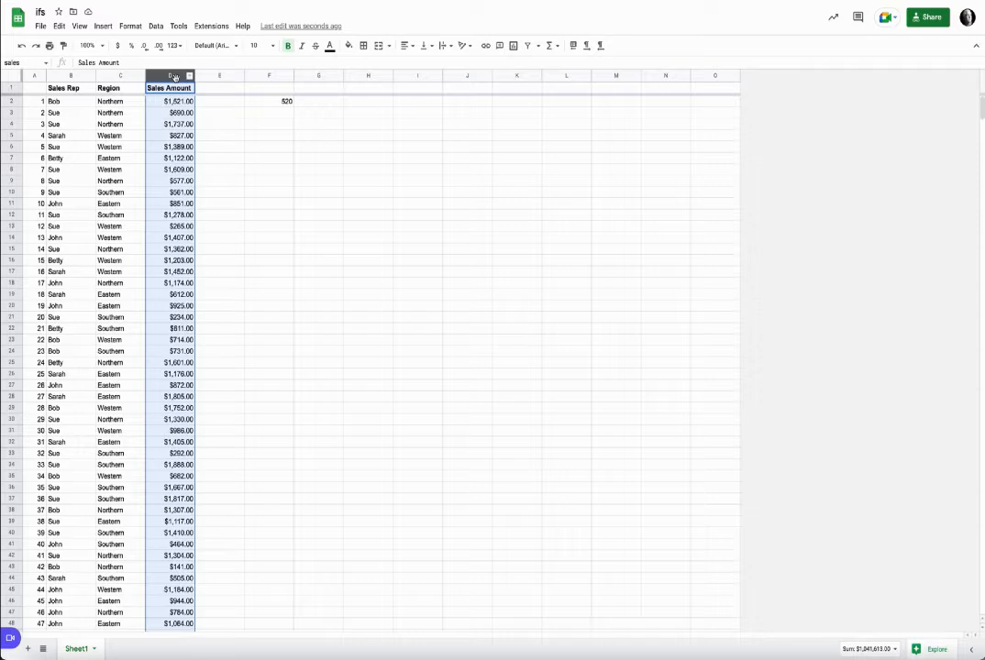
key("ctrl+shift+v")
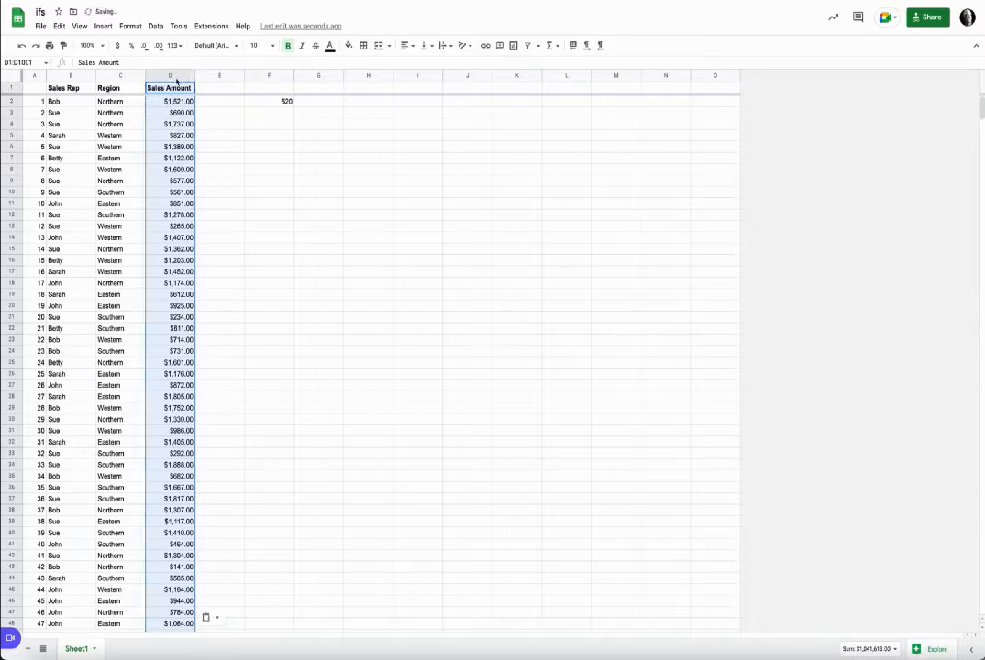
left_click(188, 101)
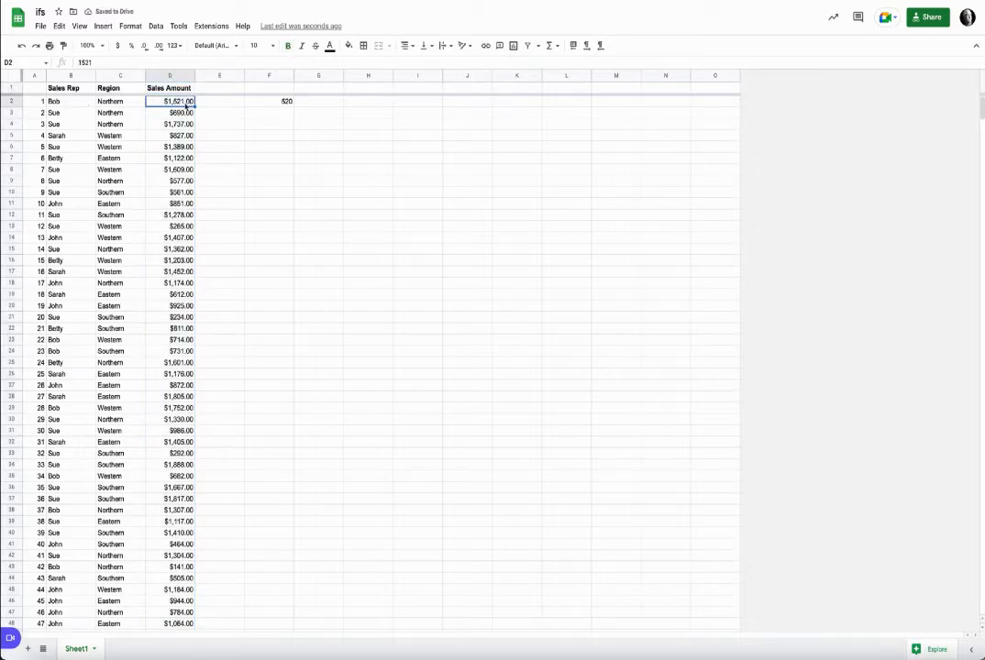
left_click(281, 101)
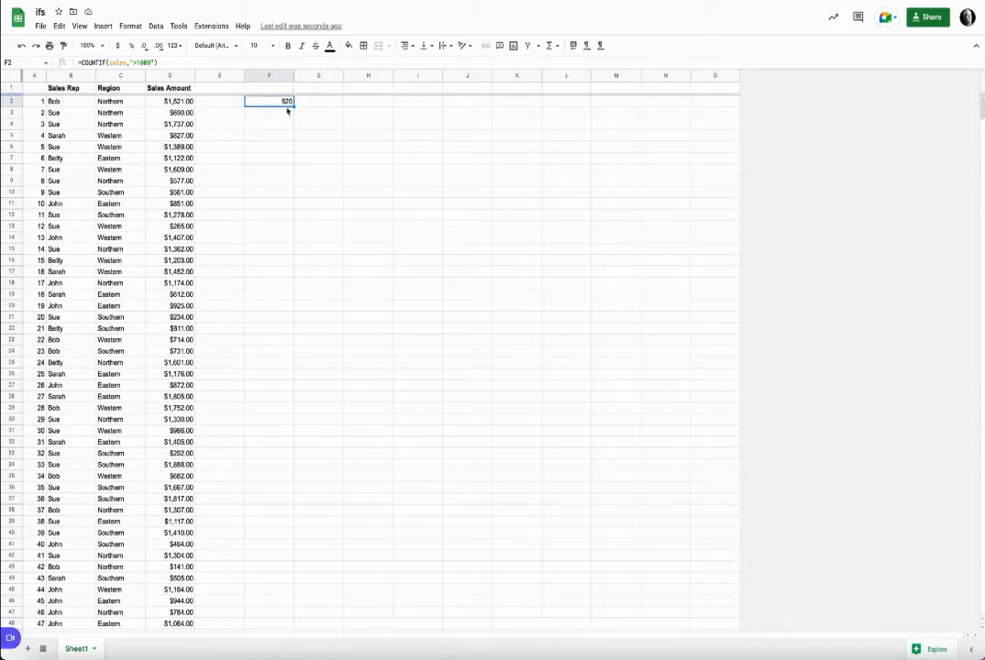
Enter the label "Sales Grater Than 1000" in E2 and fit column E to its text
left_click(235, 104)
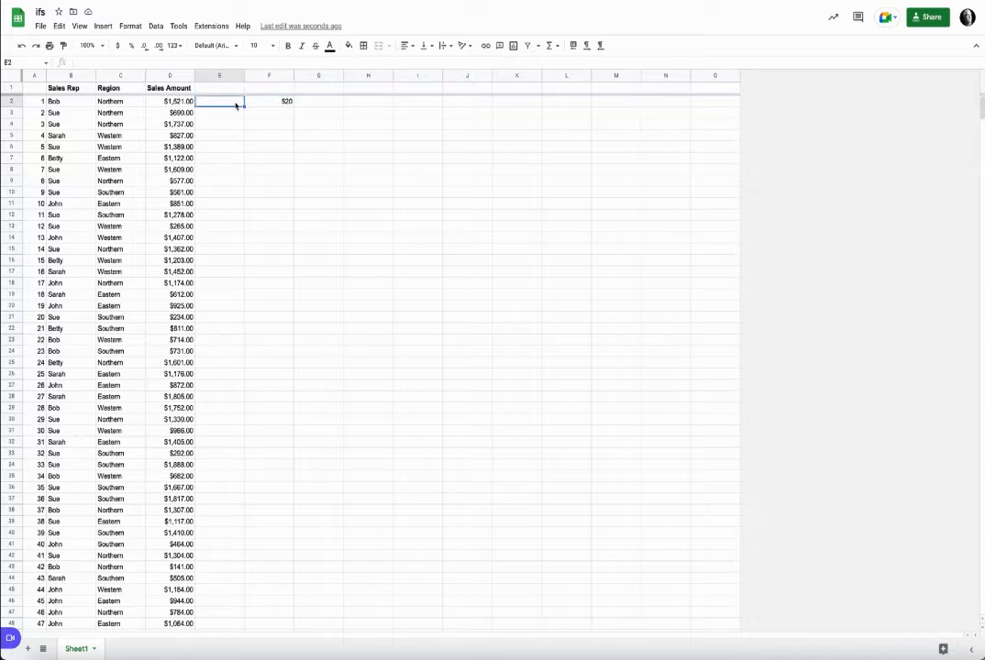
type("Sales Grater Than 1")
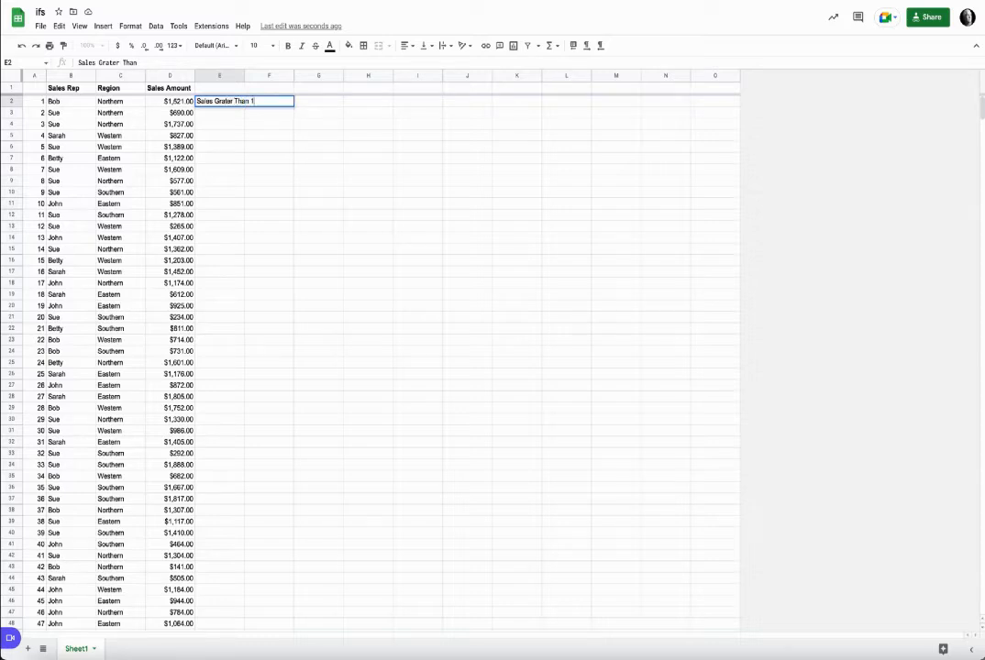
type("000")
key("Return")
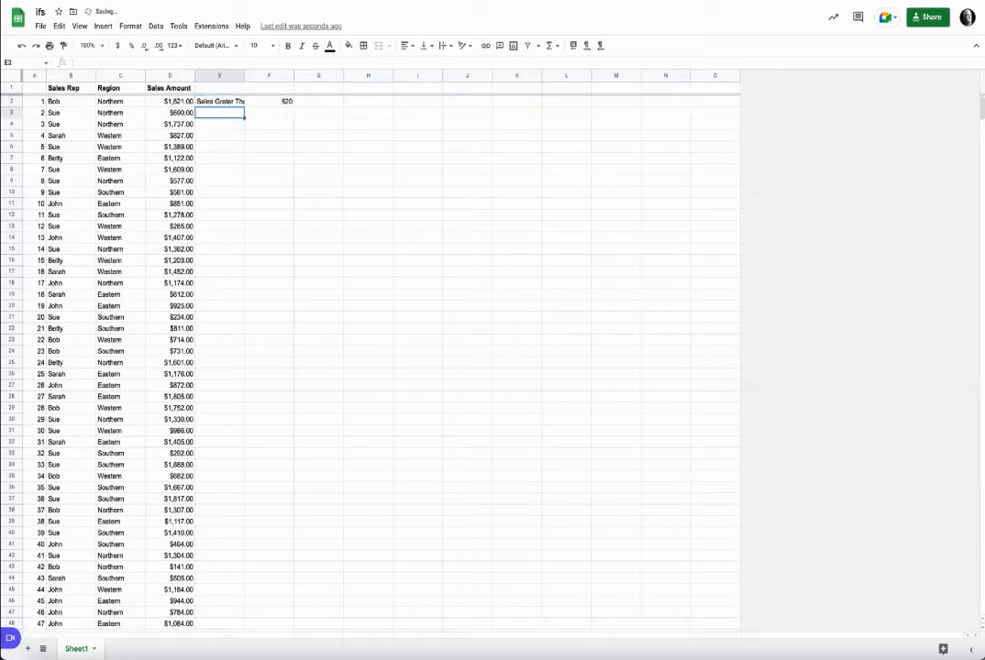
double_click(244, 76)
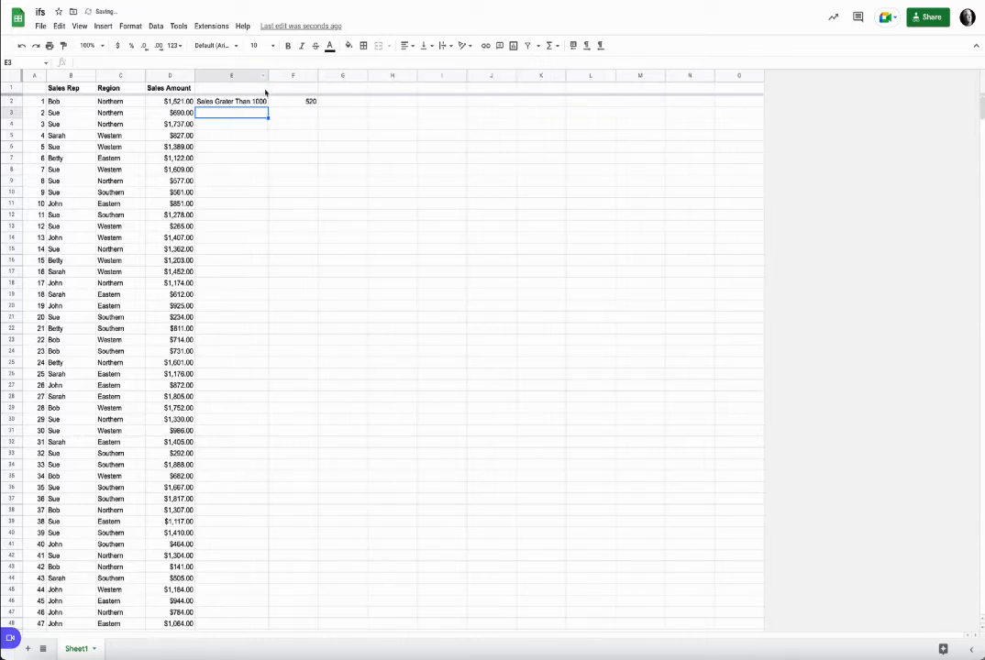
Format the whole of column F as currency
left_click(292, 75)
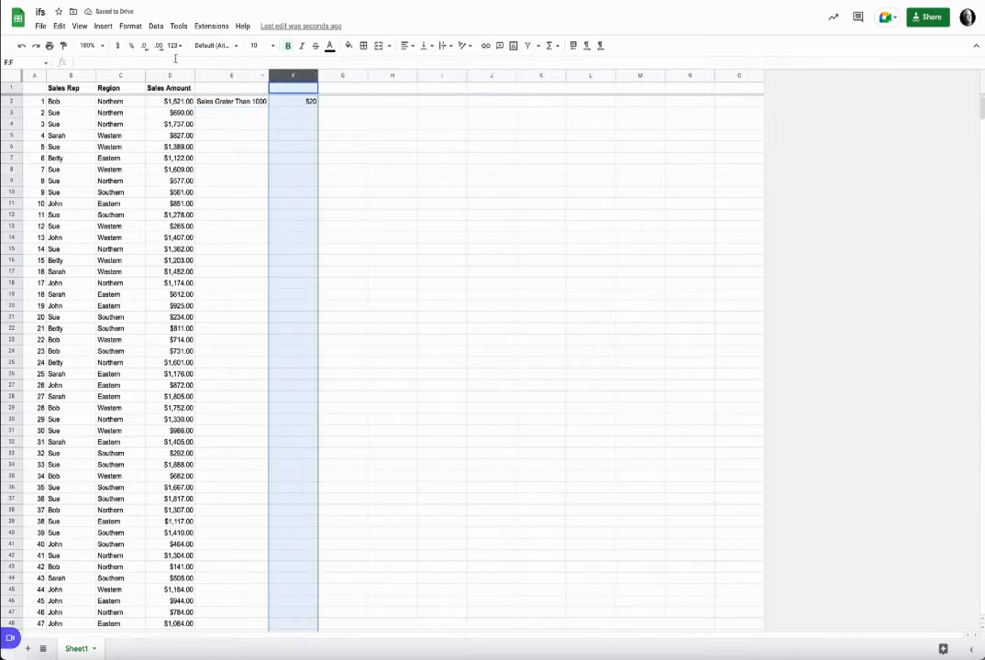
left_click(117, 45)
left_click(301, 100)
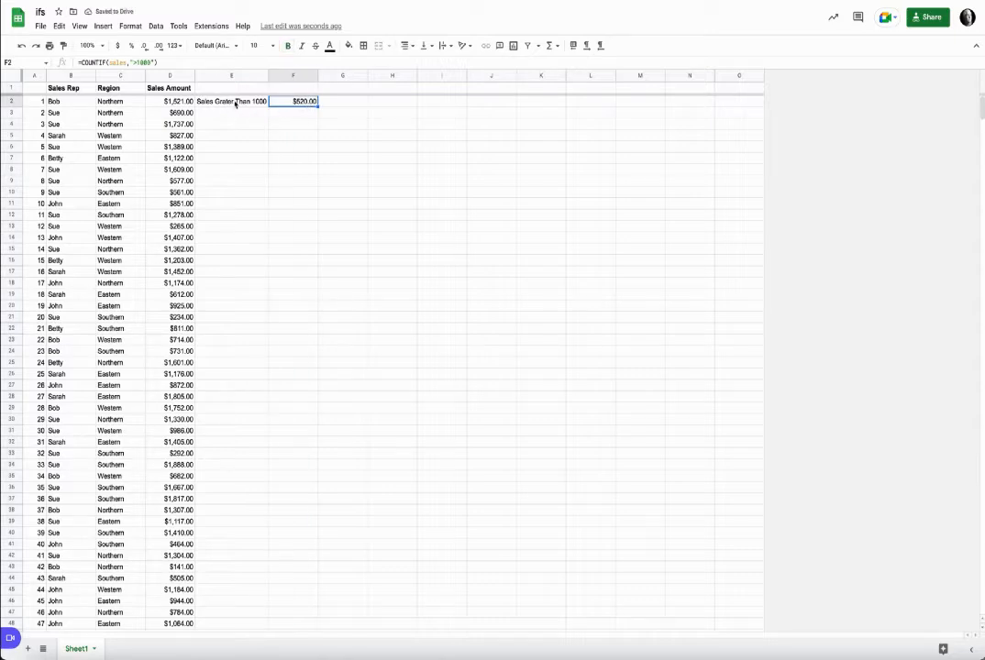
Change the label in E2 to "Sales Graeter Than 1000" and refit column E to its text
left_click(200, 101)
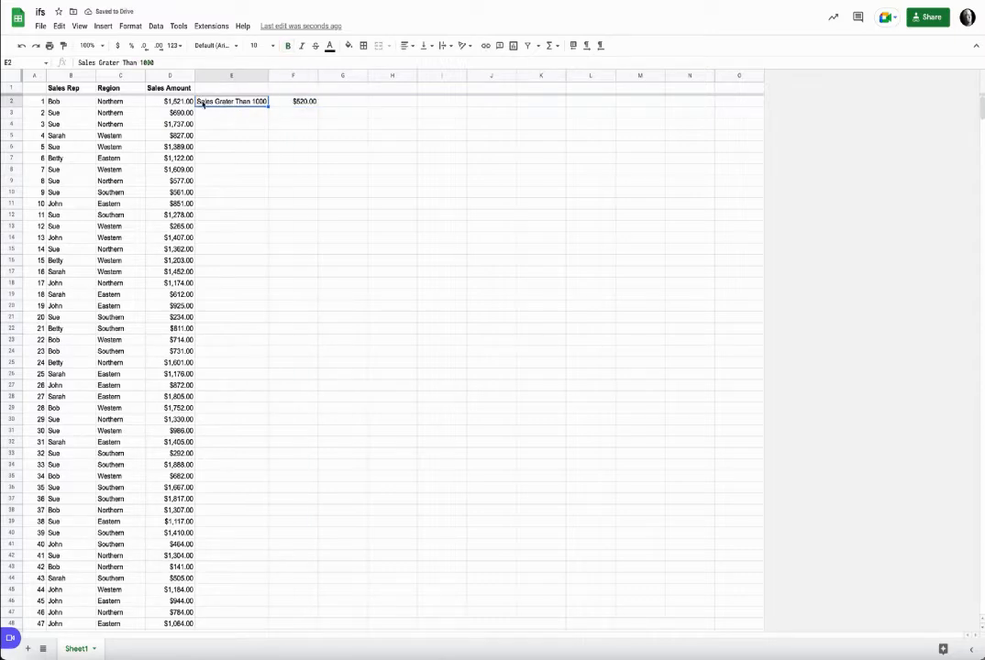
left_click(106, 63)
type("e")
key("Return")
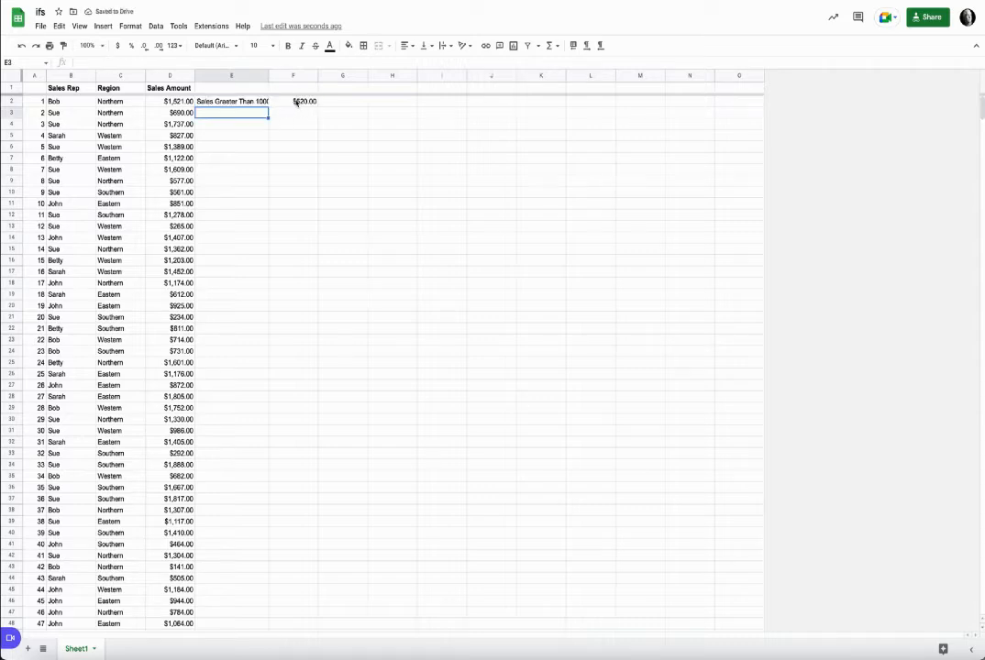
double_click(267, 75)
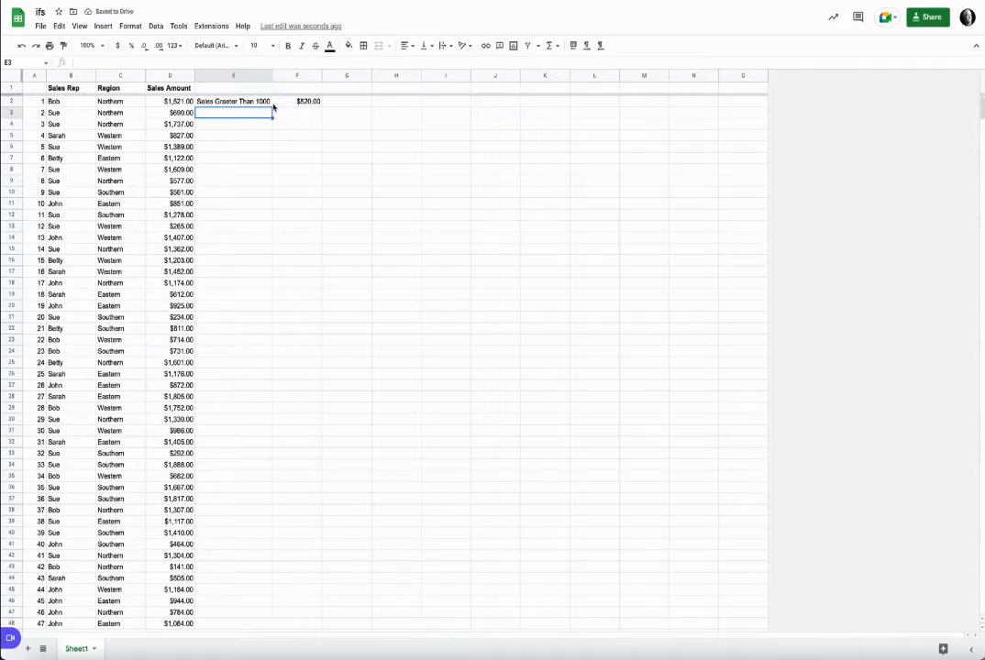
left_click(266, 103)
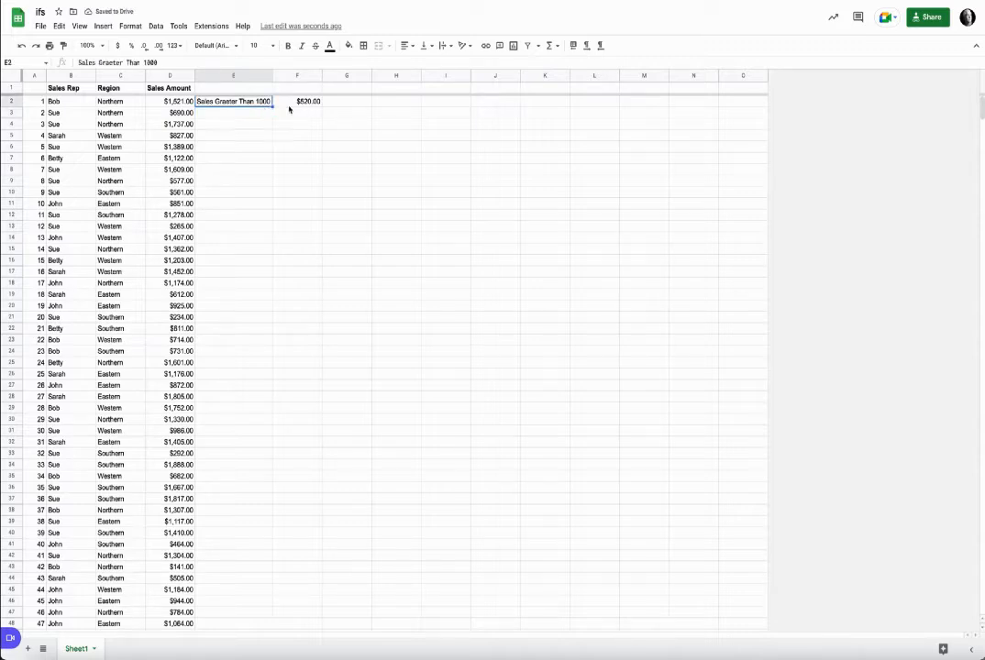
Enter 500 in F1 as the threshold above the COUNTIF result
left_click(288, 104)
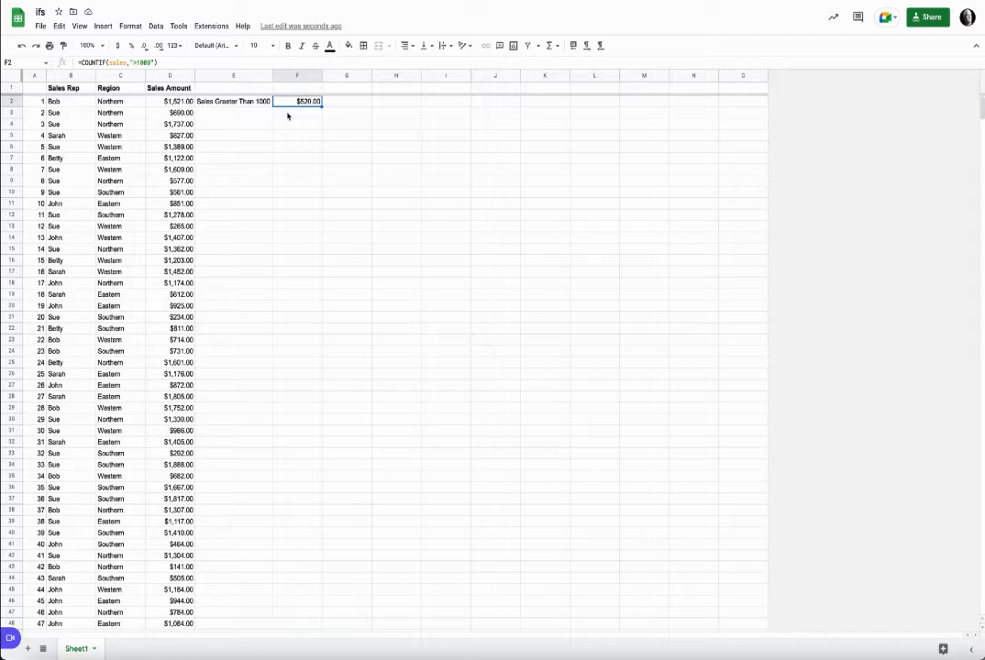
left_click(295, 89)
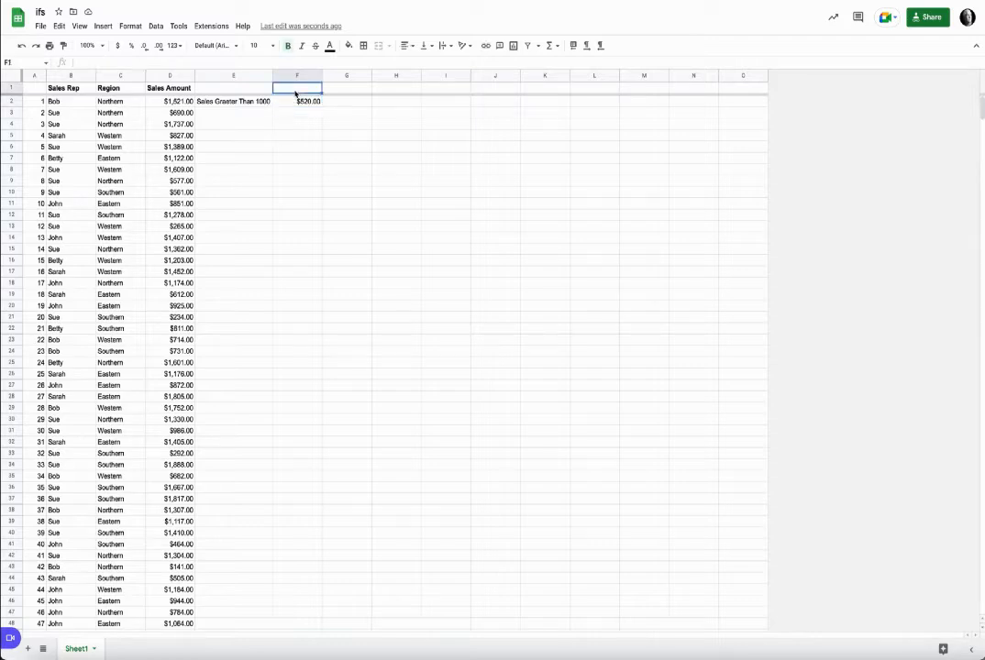
type("500")
key("Return")
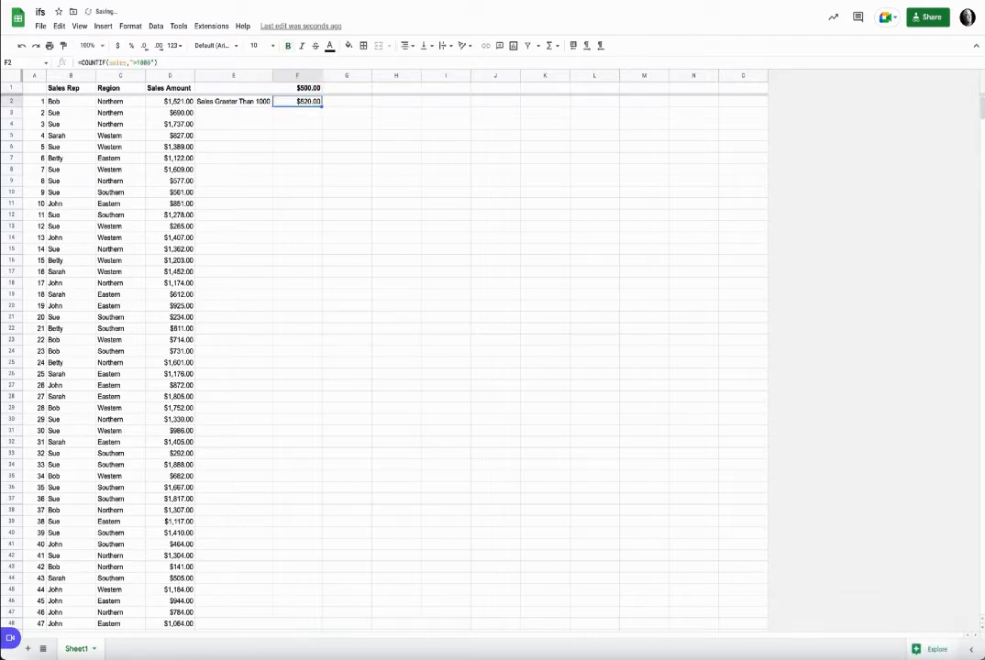
Correct the spelling of the label in E2 to "Sales Greater Than 1000"
left_click(231, 103)
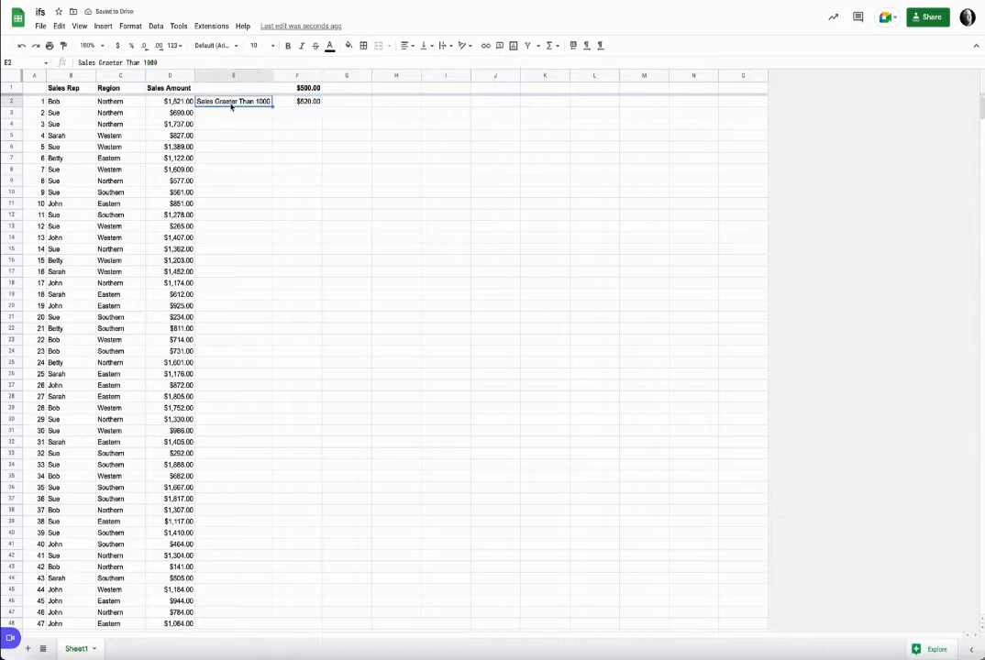
left_click(105, 63)
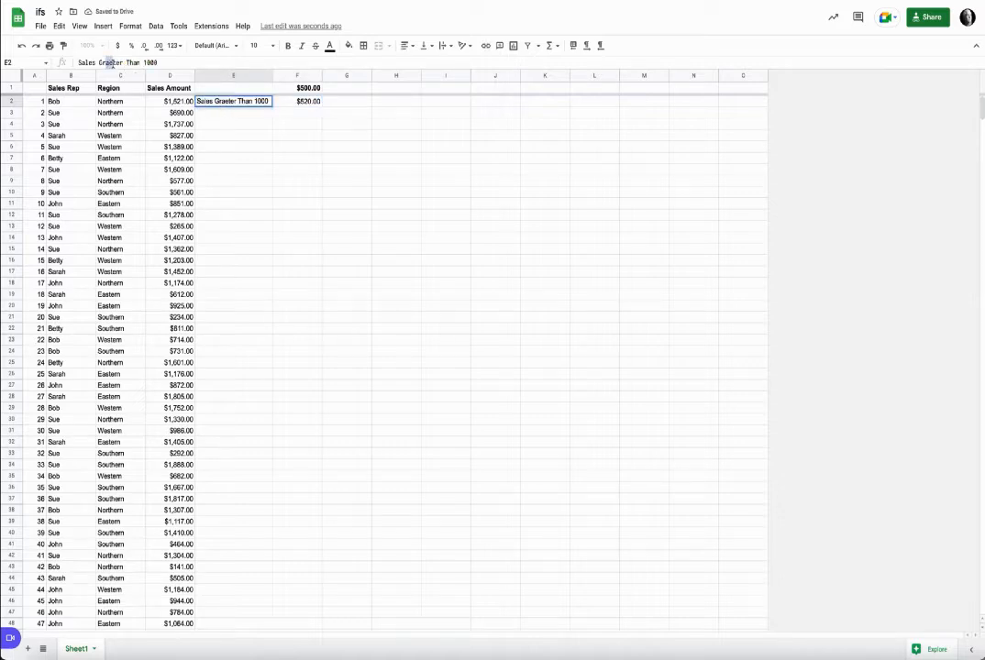
key("Delete")
key("Delete")
type("ea")
key("Return")
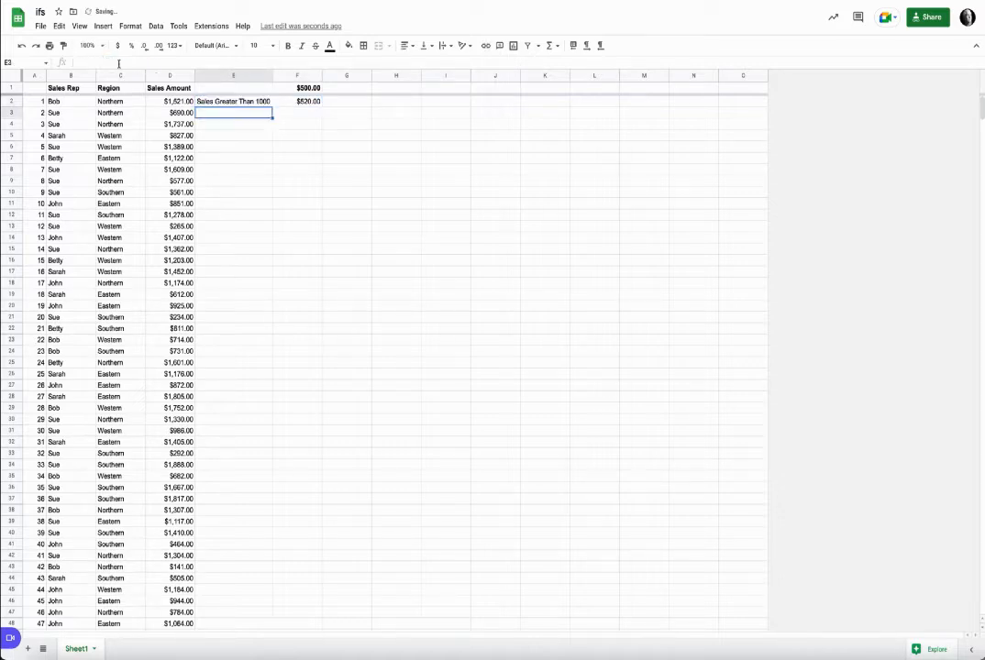
Replace the fixed criterion in F2 with a reference to F1, making the formula =COUNTIF(sales,">"&F1)
left_click(294, 102)
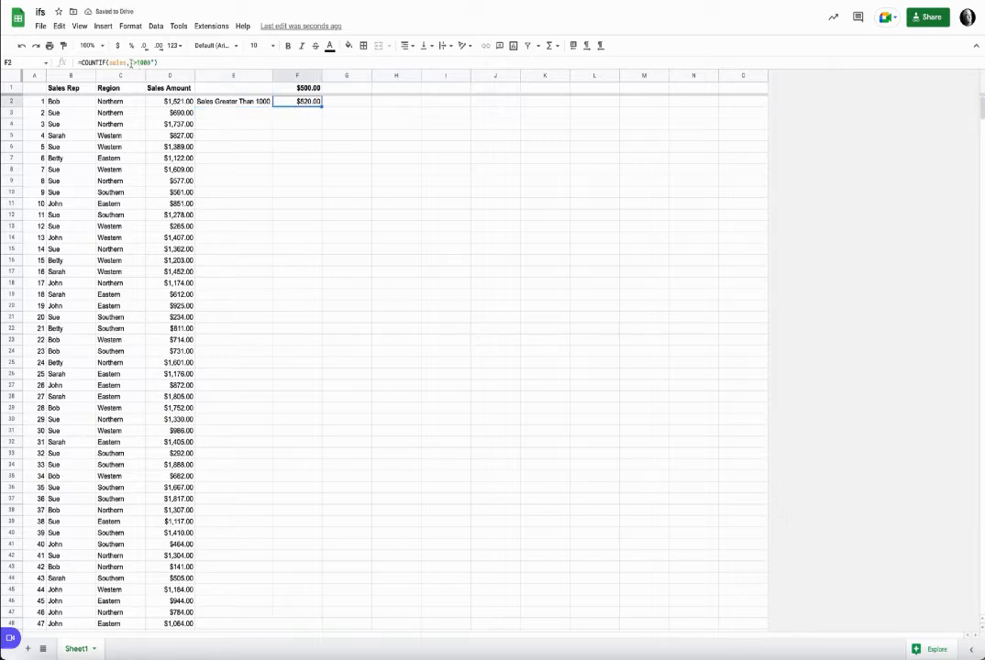
left_click_drag(130, 62, 154, 62)
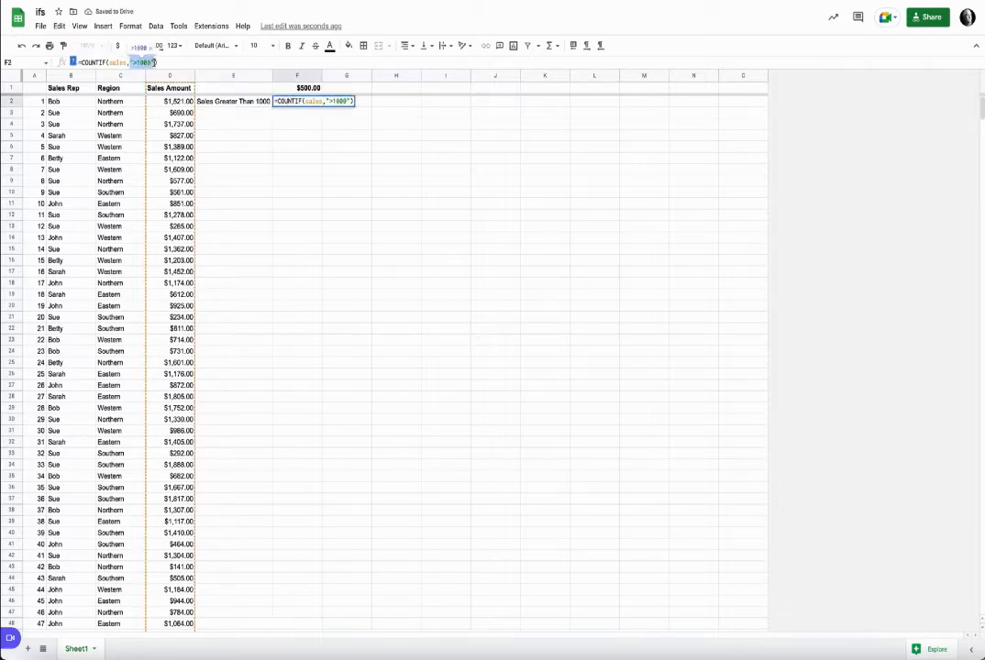
left_click(317, 88)
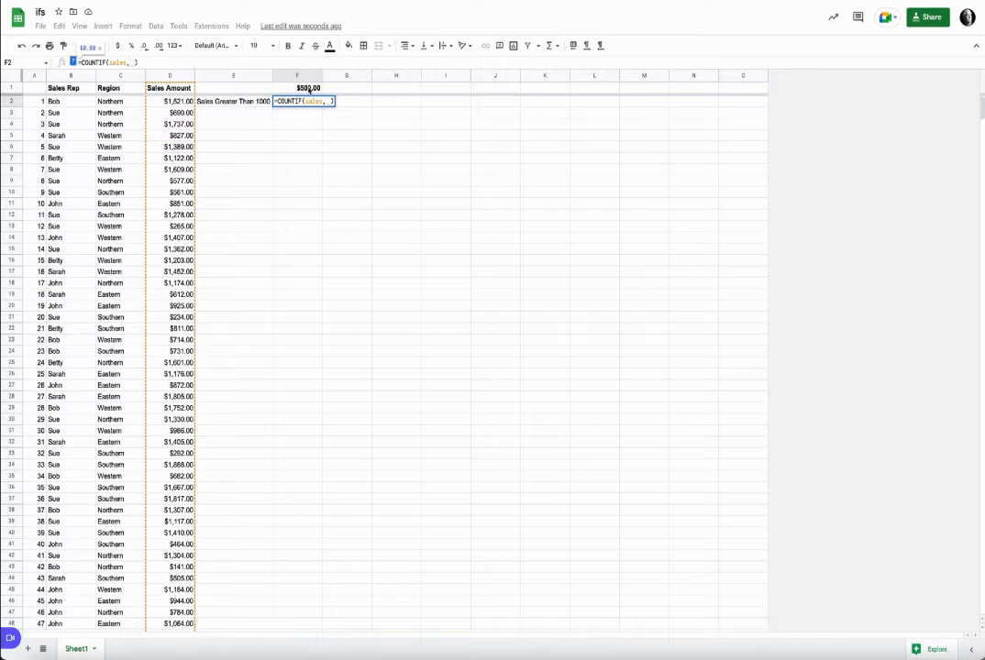
key("Return")
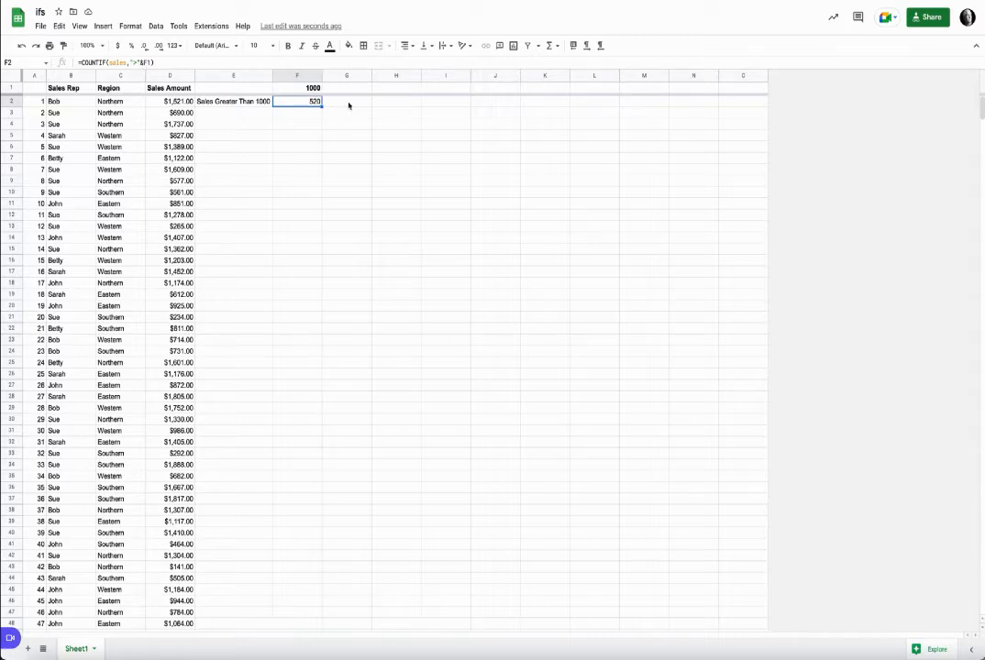
Test the COUNTIF formula by setting the threshold in F1 to 1500, 100 and 1000 in turn
left_click(280, 87)
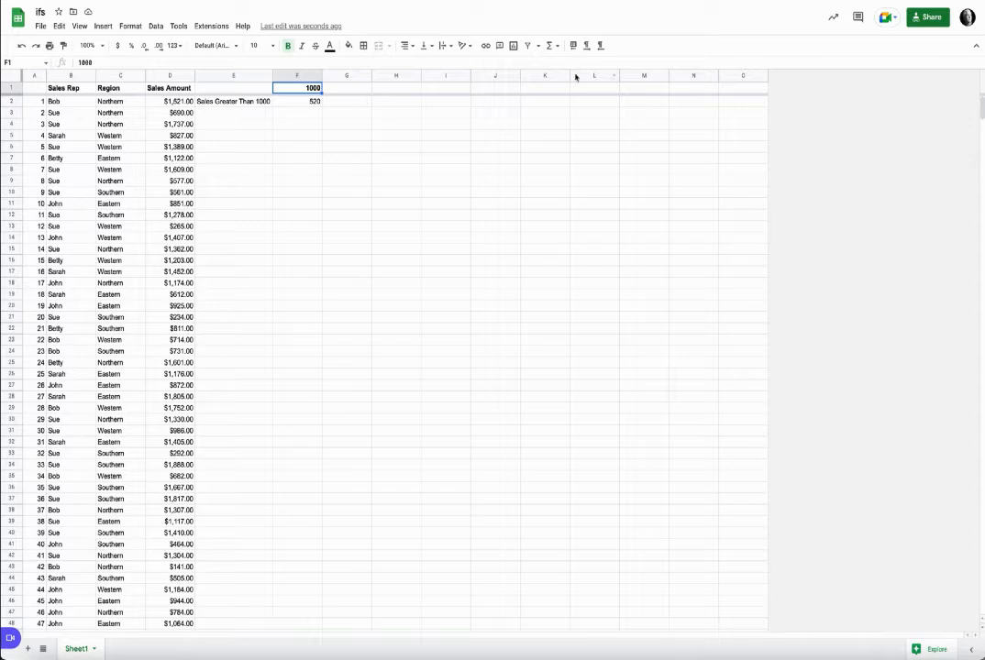
type("1500")
key("Return")
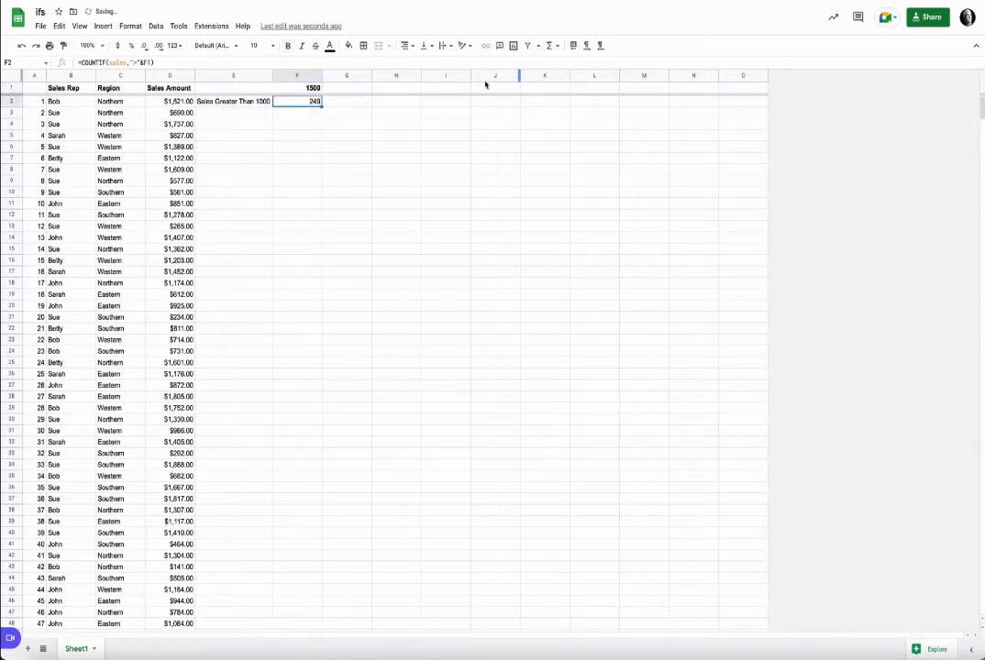
left_click(311, 89)
type("100")
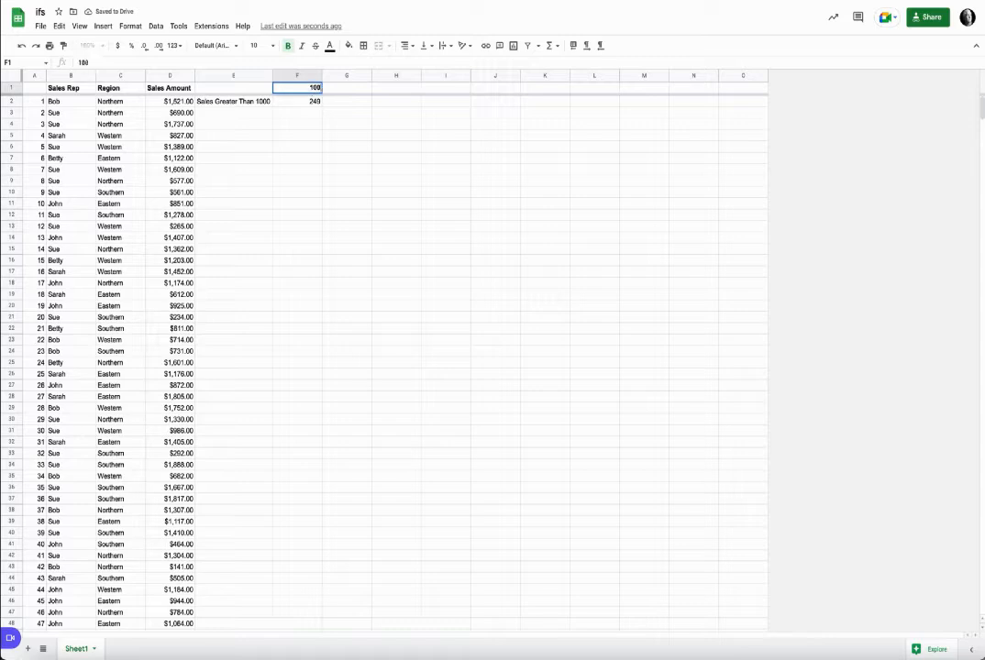
key("Return")
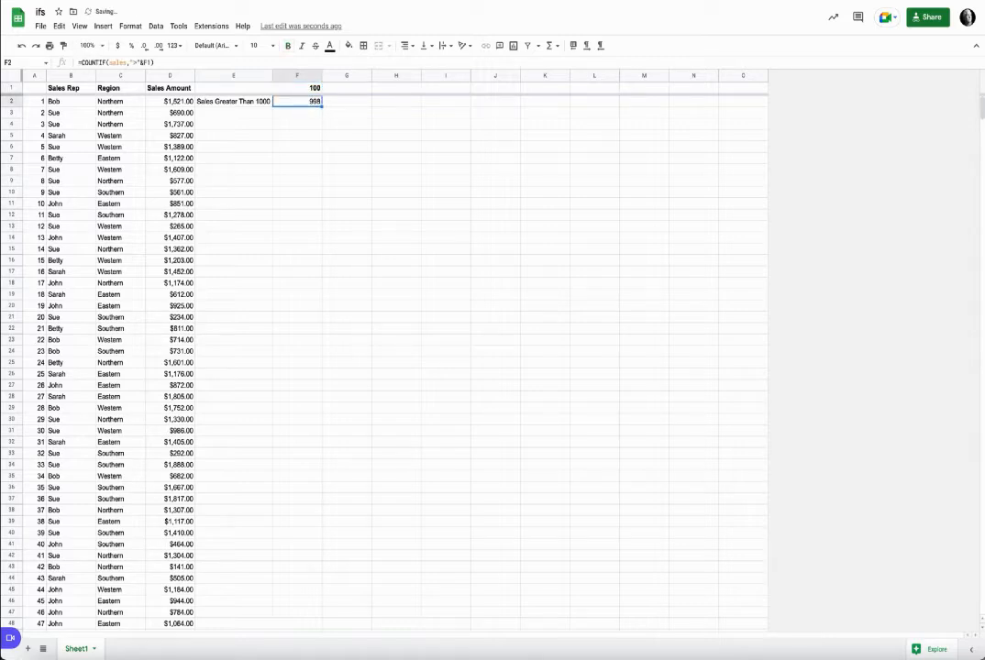
left_click(311, 91)
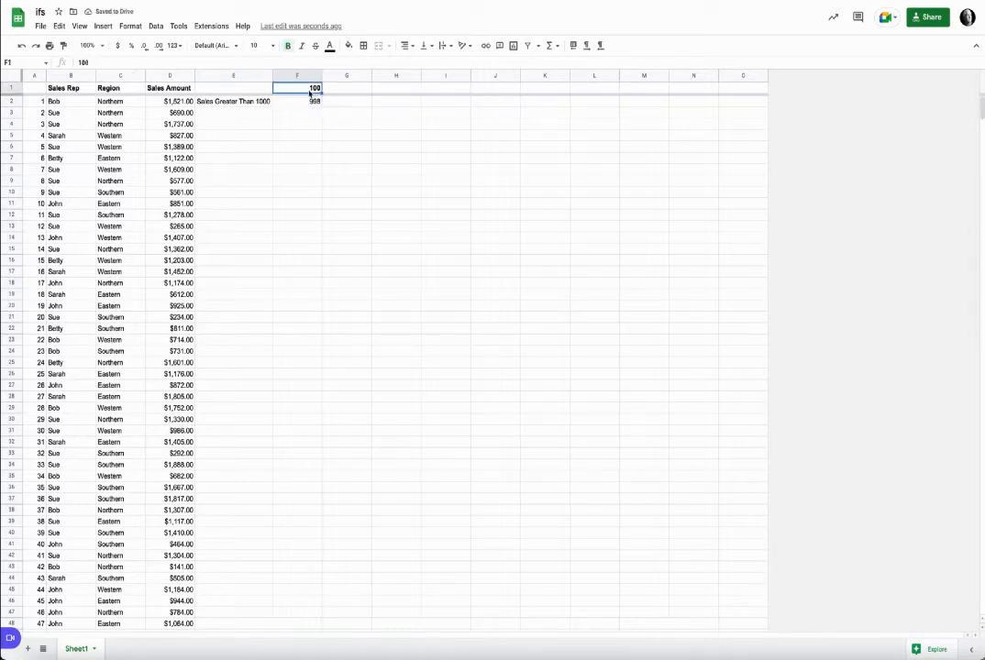
type("1000")
key("Return")
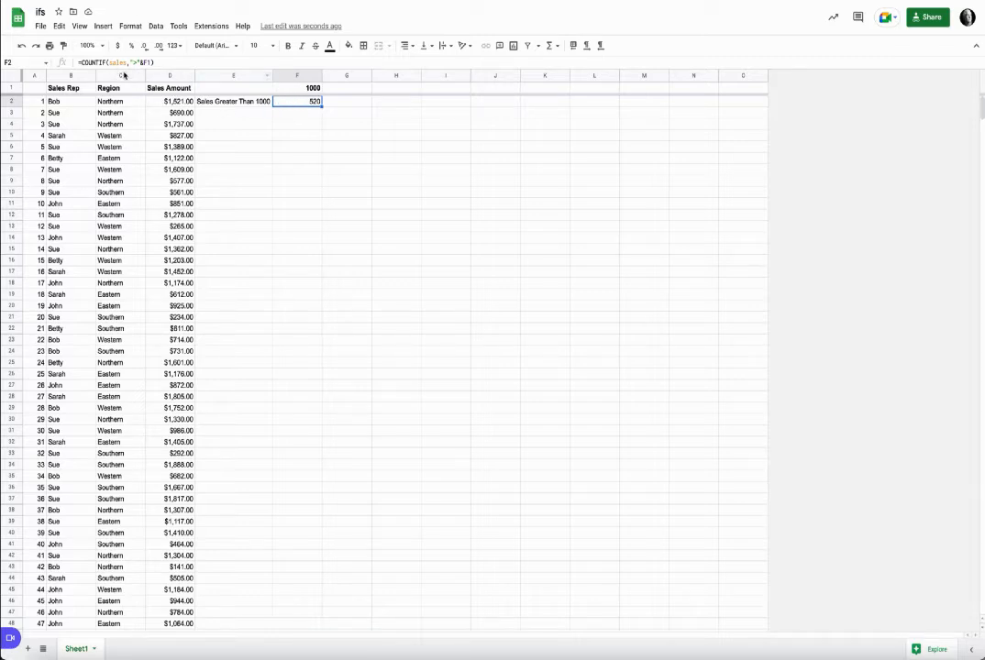
Make the label in E2 bold with wrapped text and narrow column E so it breaks onto two lines
left_click(211, 99)
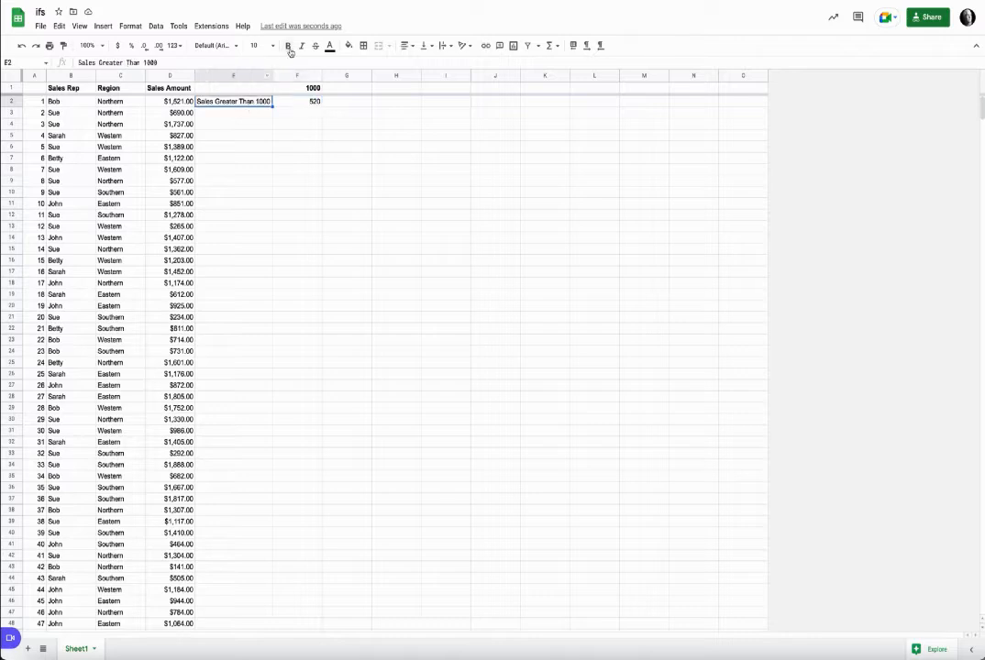
left_click(289, 47)
left_click(444, 45)
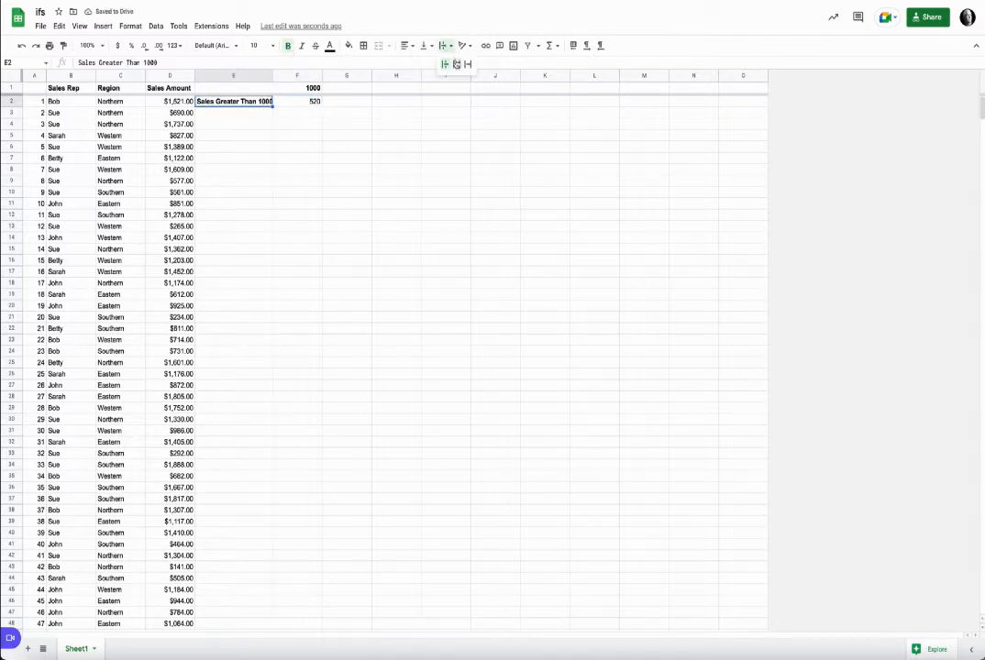
left_click(456, 63)
left_click_drag(272, 76, 245, 78)
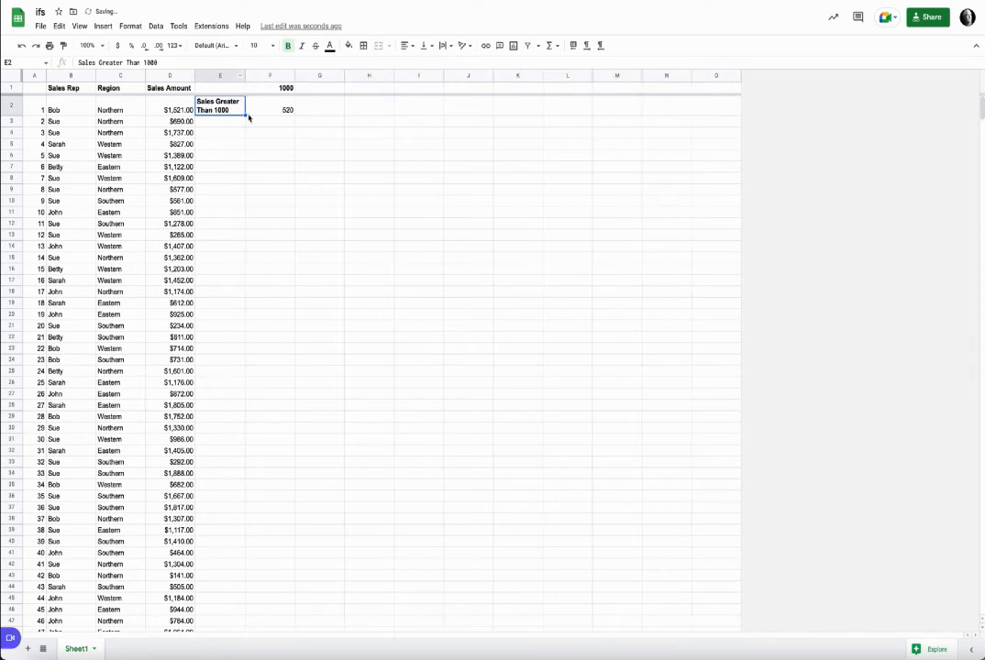
Set the threshold in F1 to 500
left_click(282, 88)
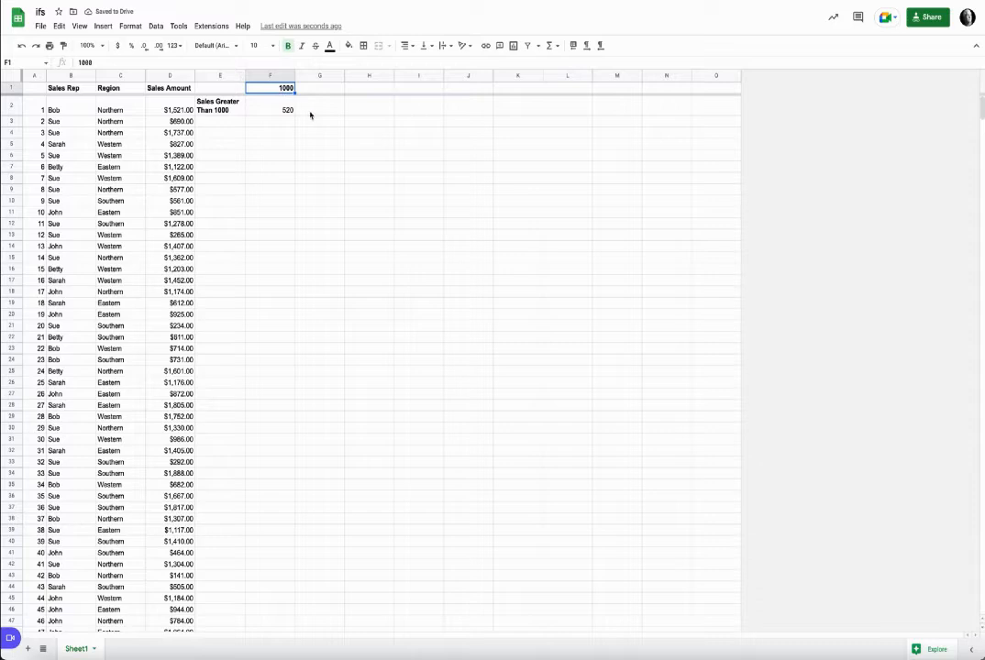
type("500")
key("Return")
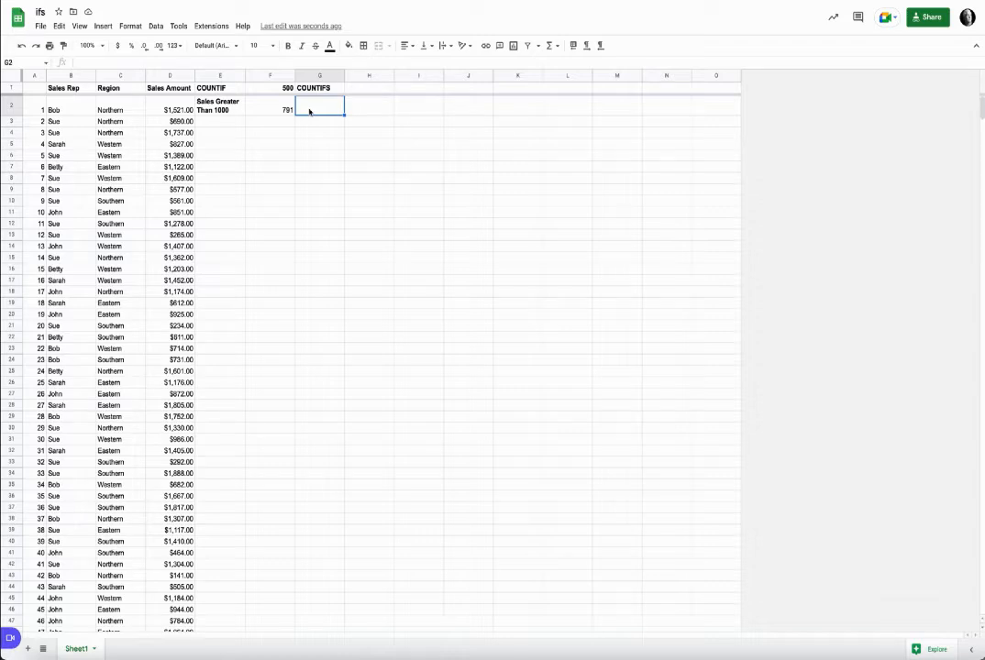
Start a COUNTIF formula in G2 with the named range sales and the criterion ">"&F1
type("=count")
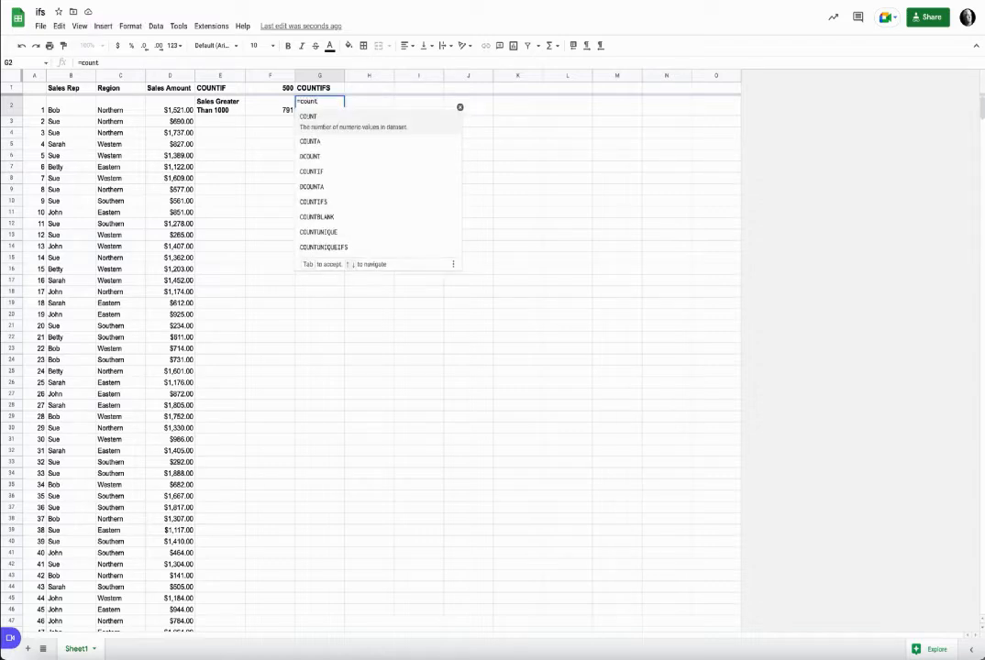
left_click(323, 168)
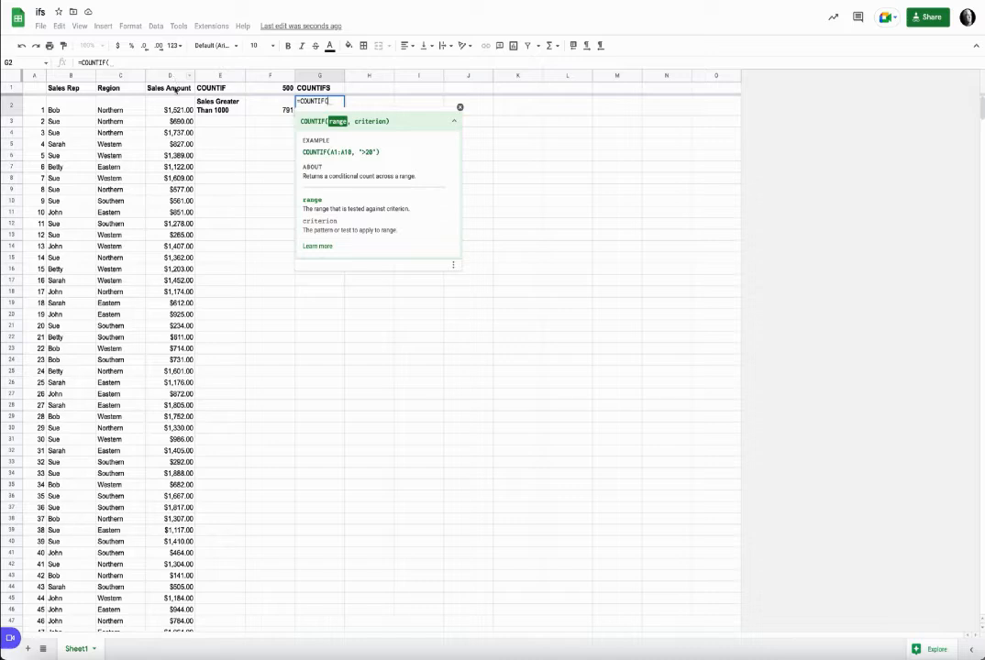
type("sal")
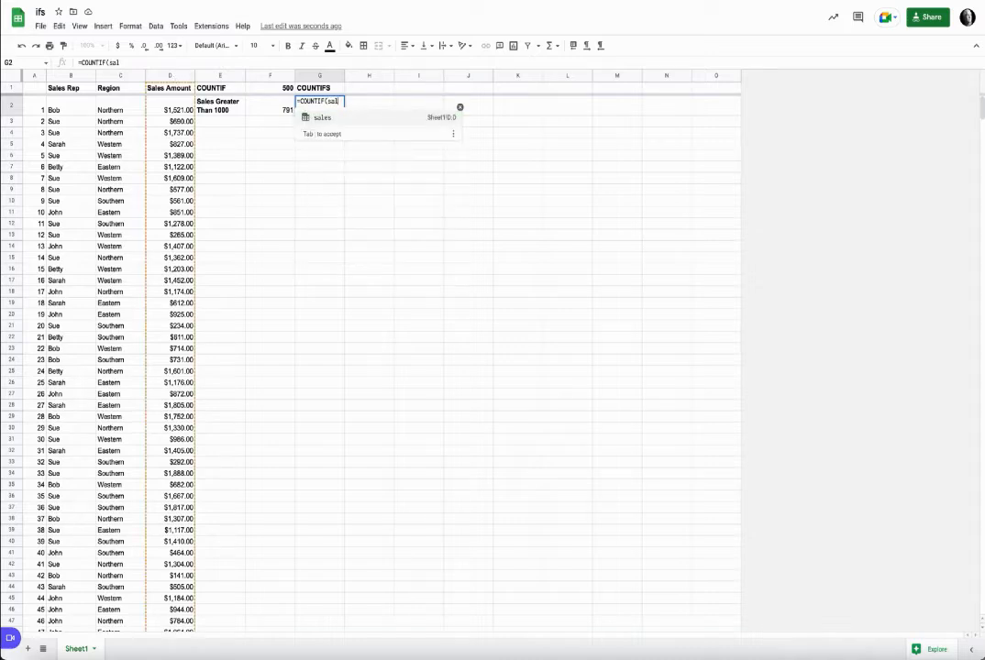
left_click(334, 119)
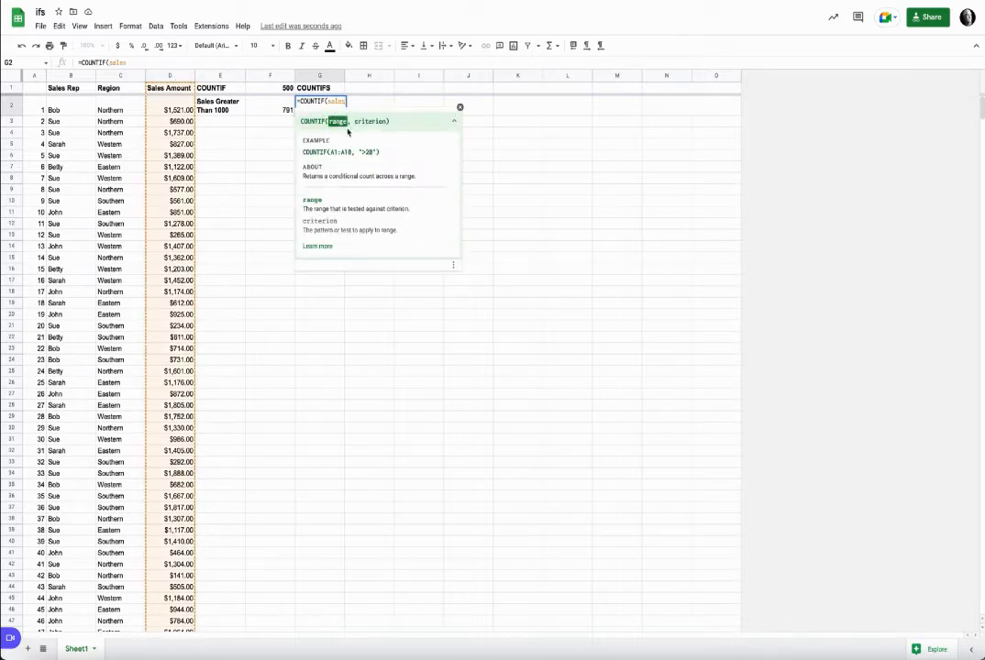
type(",")
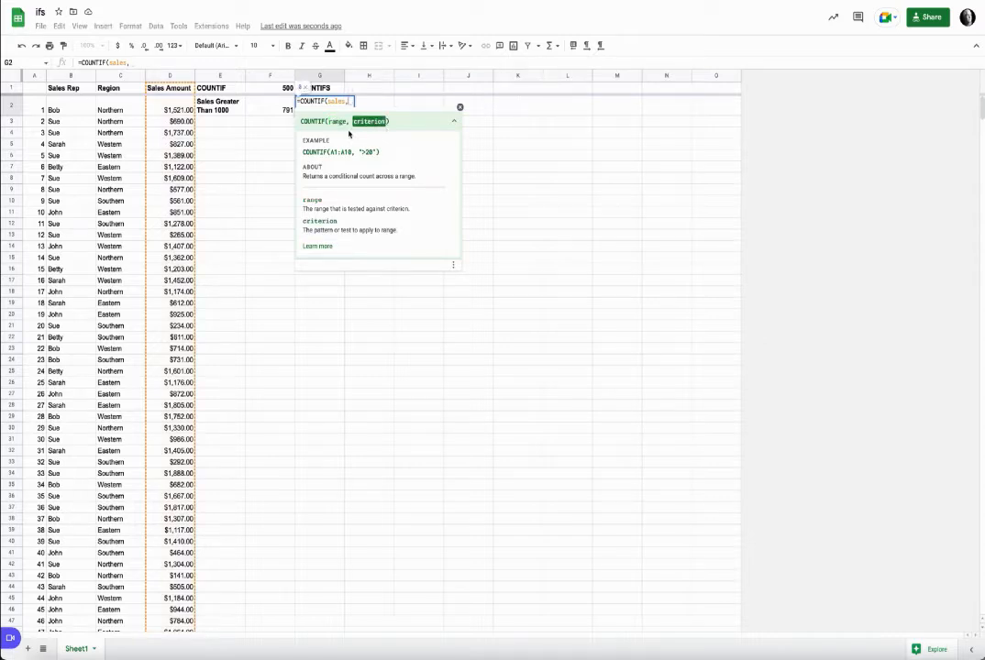
type(" \"")
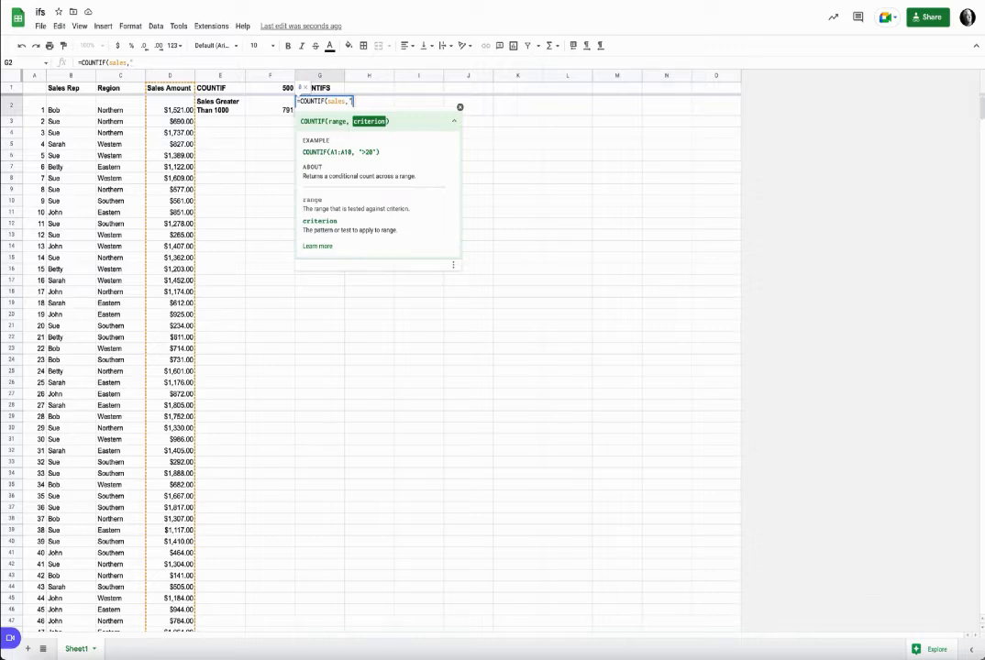
type(">\"&")
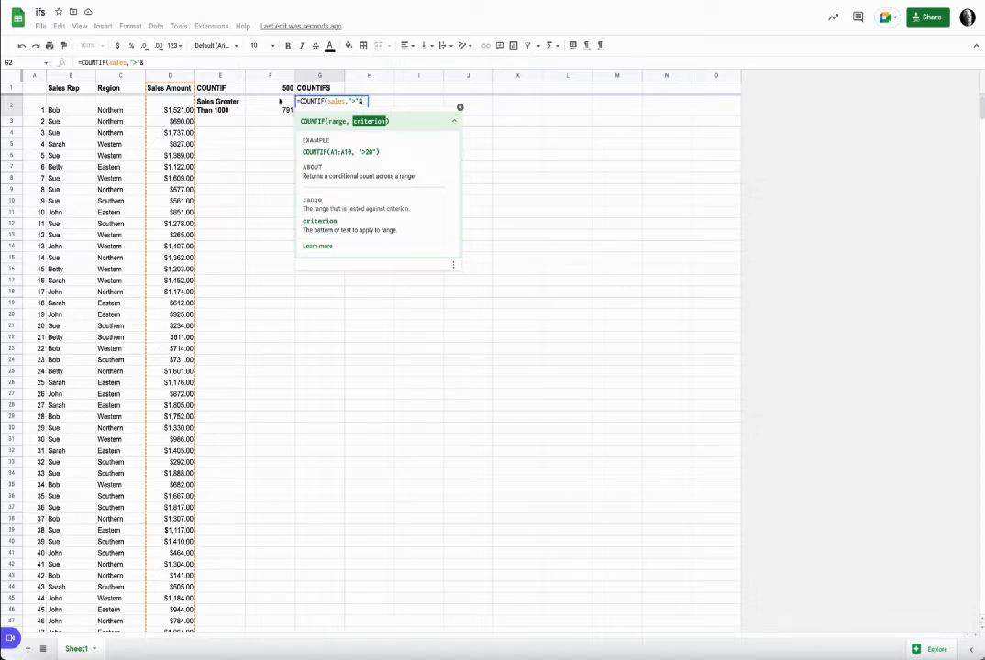
left_click(275, 88)
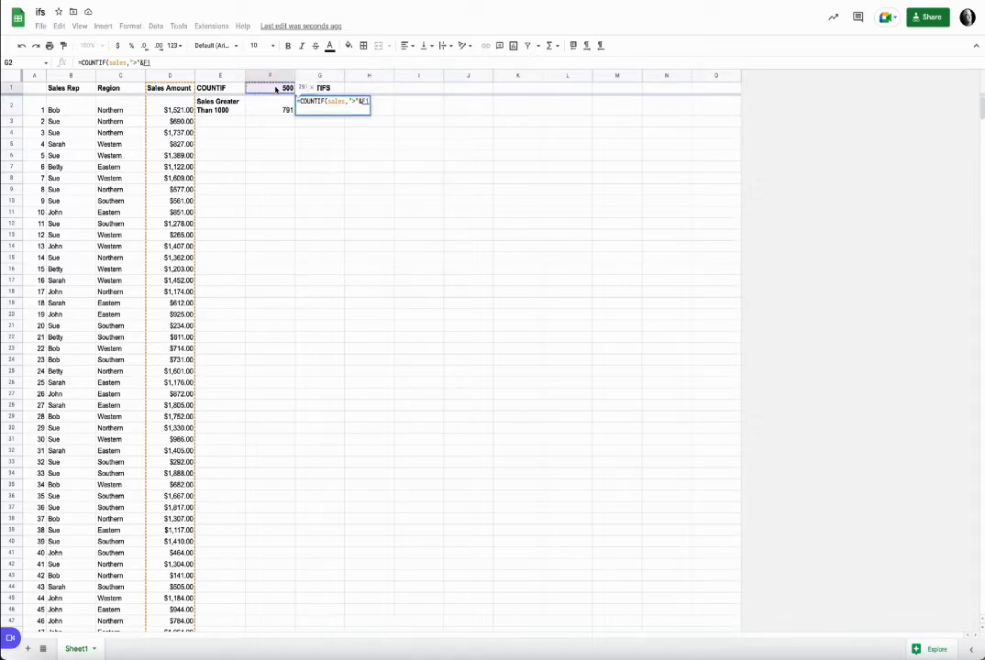
Add the named range region as the second criteria range in the G2 formula
type(",")
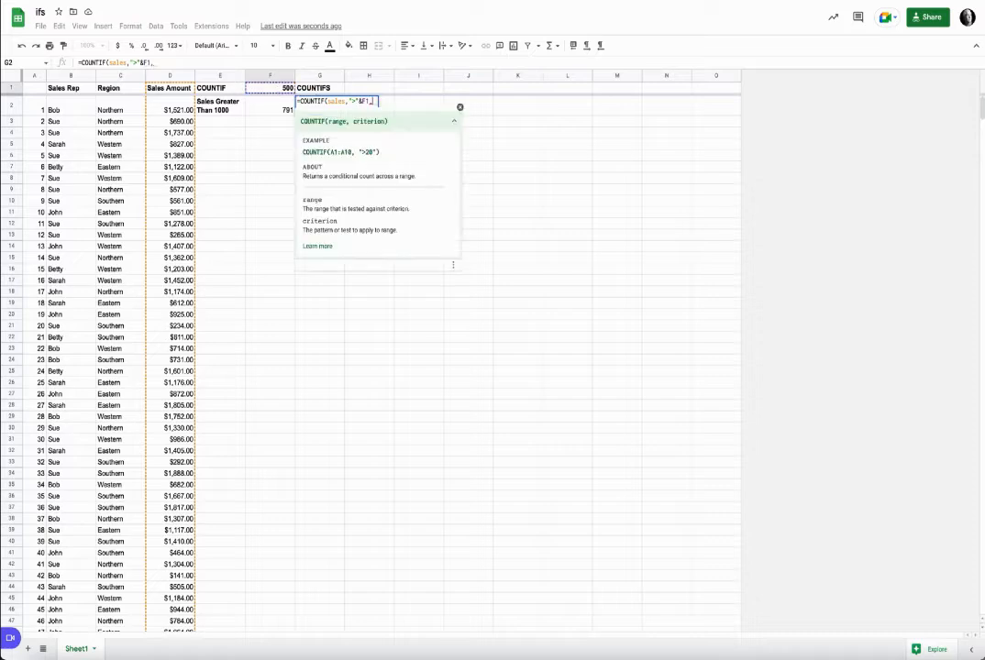
left_click(118, 77)
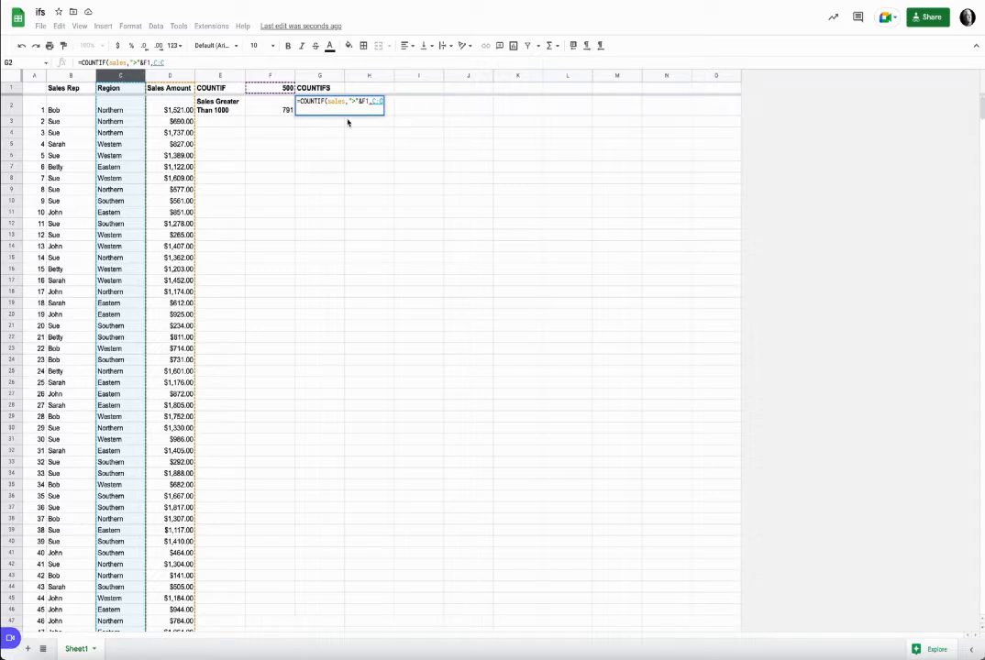
scroll(351, 118, "down", 1)
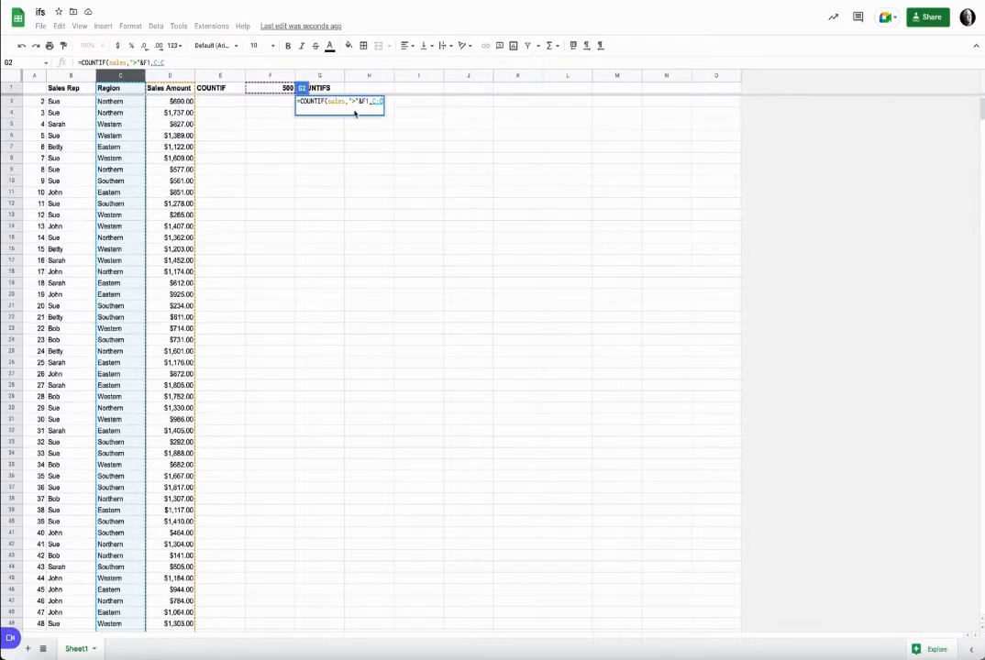
key("BackSpace")
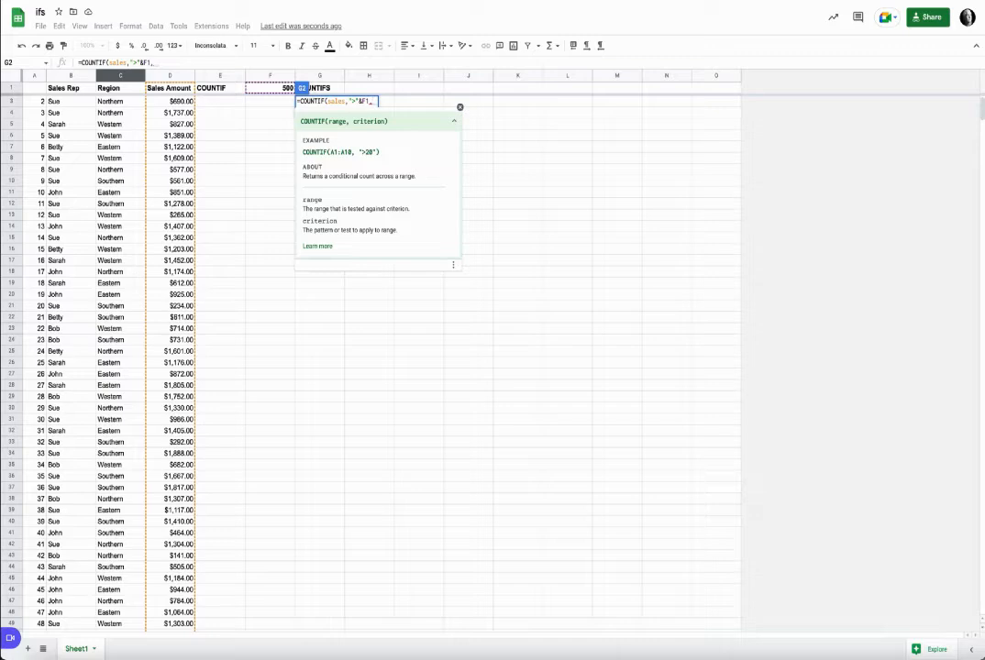
type("re")
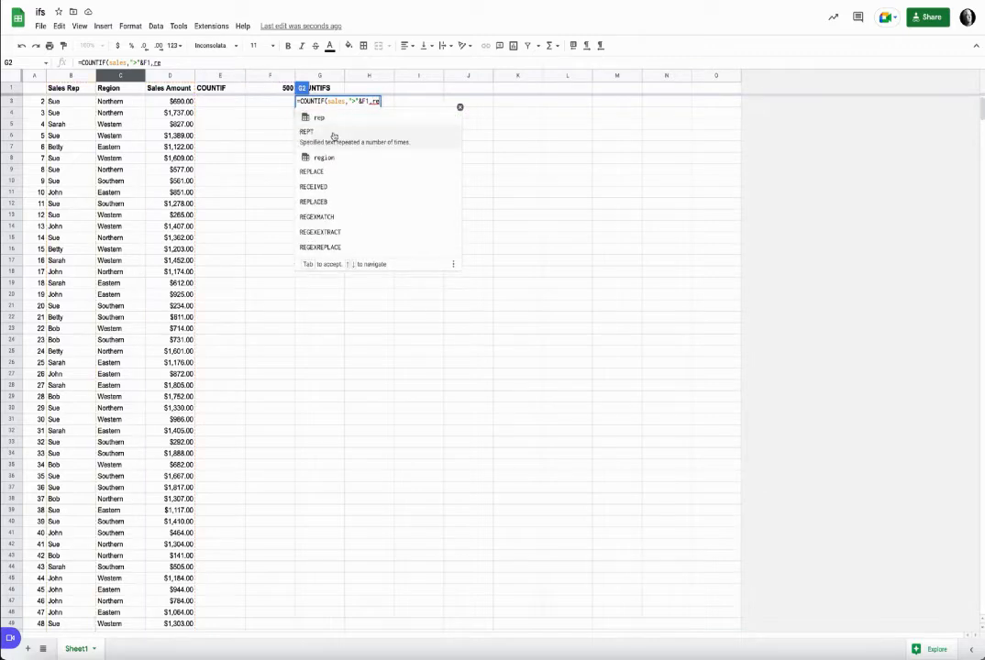
left_click(326, 150)
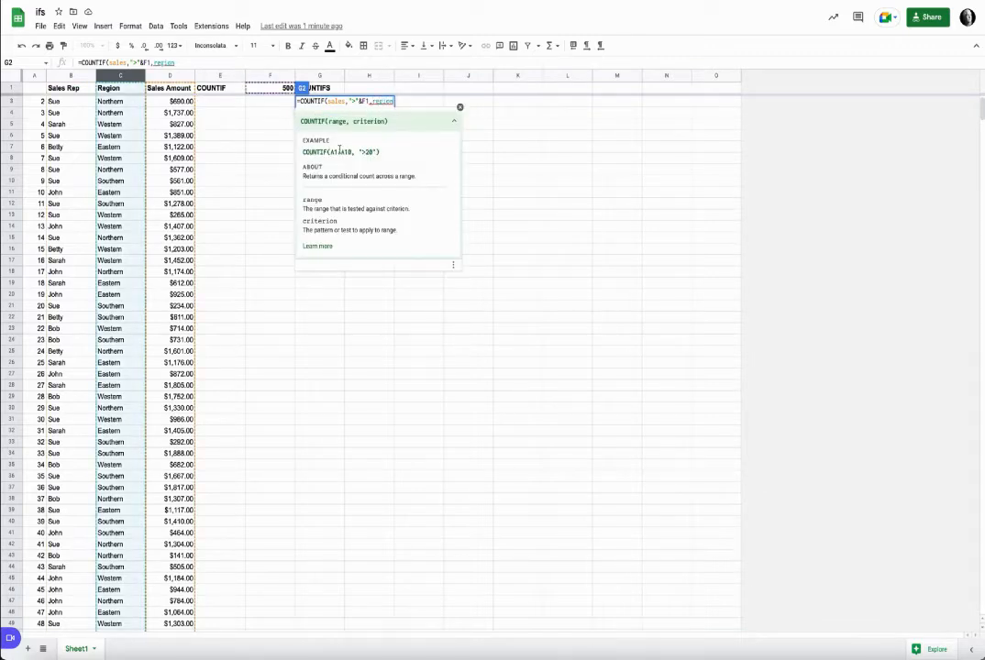
Add the criterion "=Northern" for the region range and complete the G2 formula
type(",")
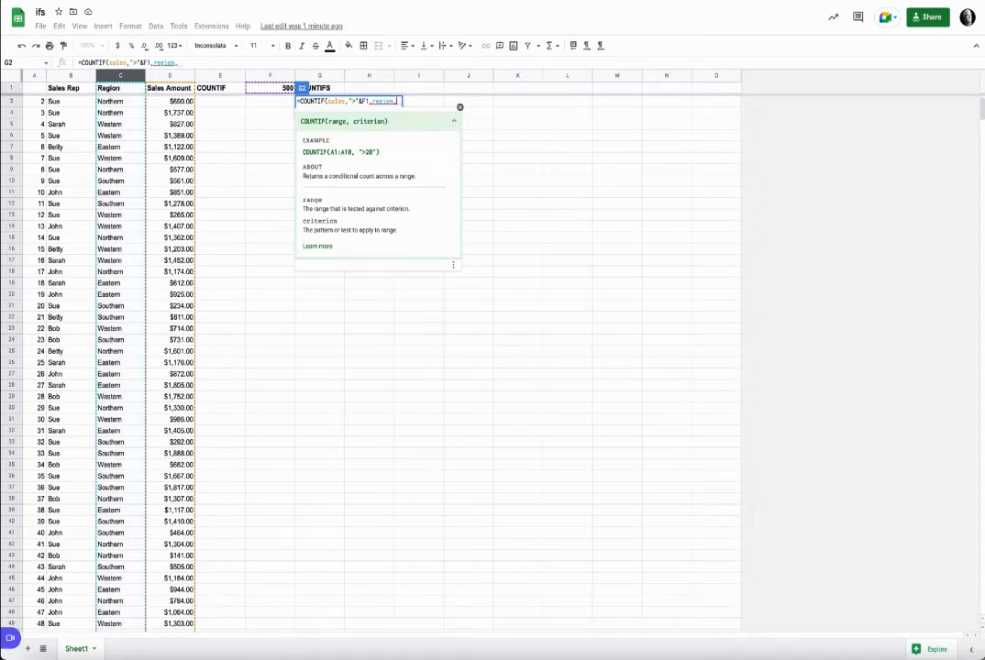
type("\"=")
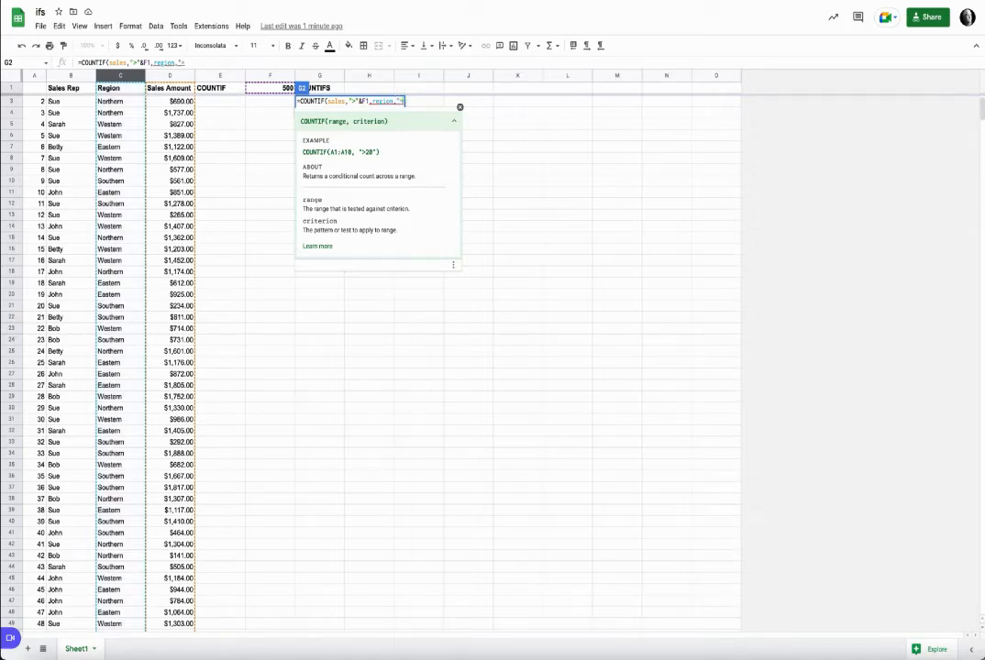
type("Northern\"")
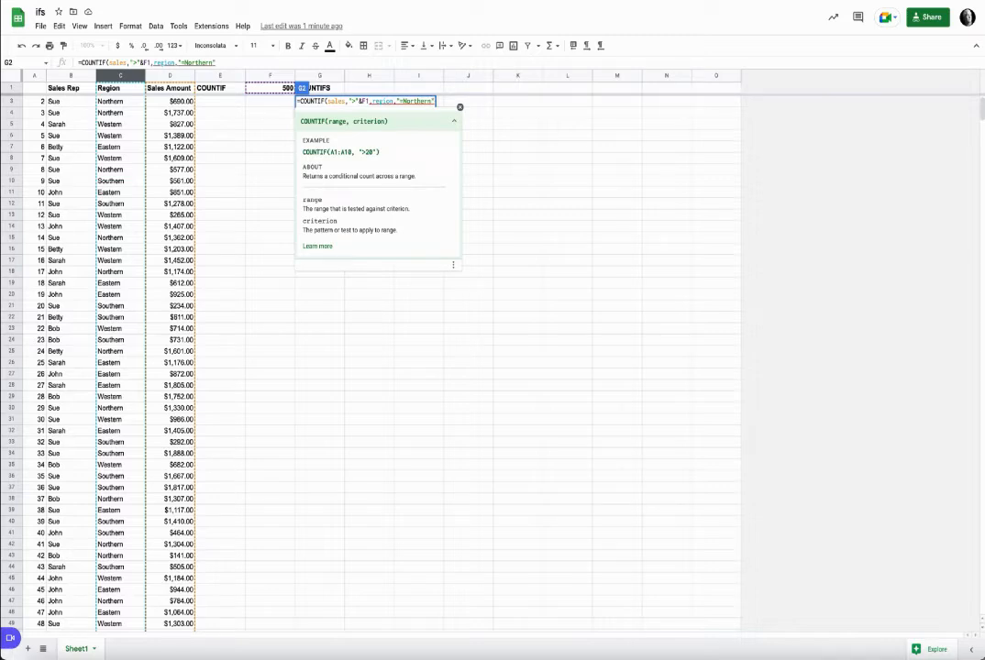
type(")")
key("Return")
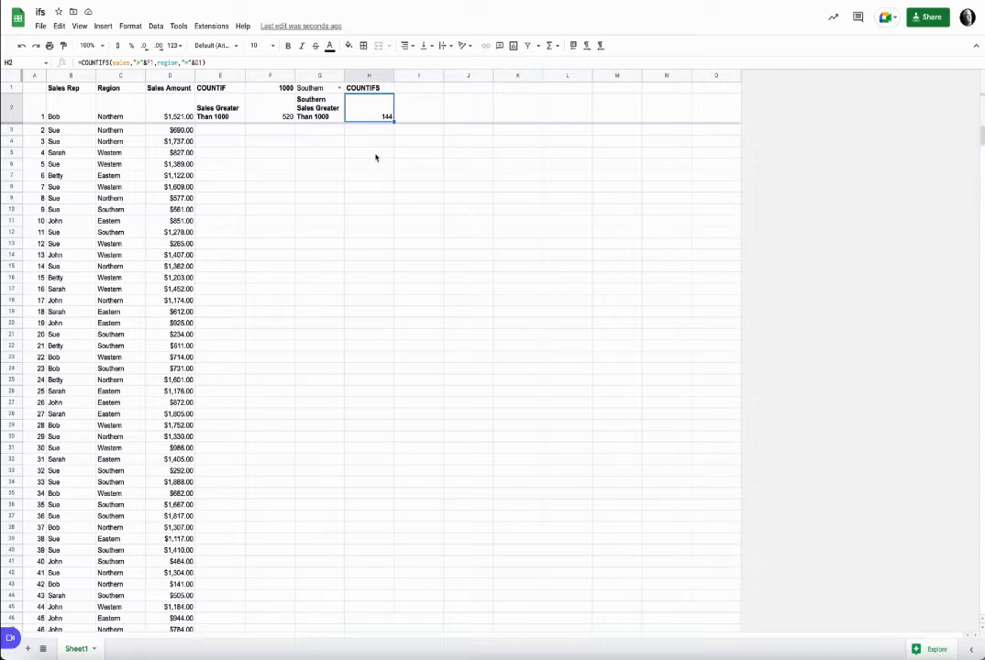
Enter the labels SUMIF in E4 and SUMIFS in G4
left_click(218, 144)
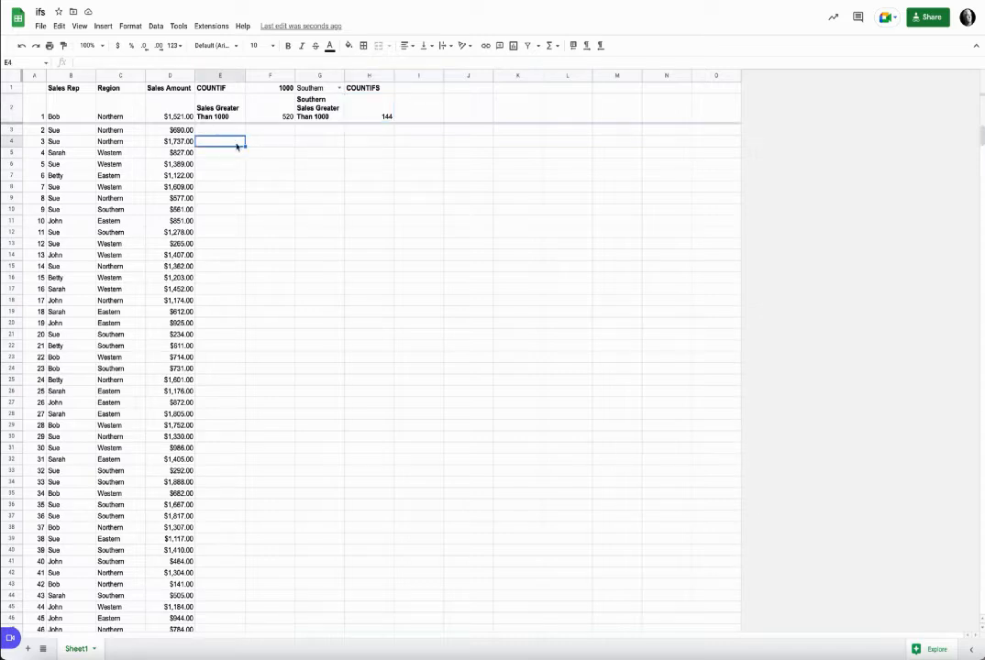
type("SUMIF")
key("Return")
left_click(320, 144)
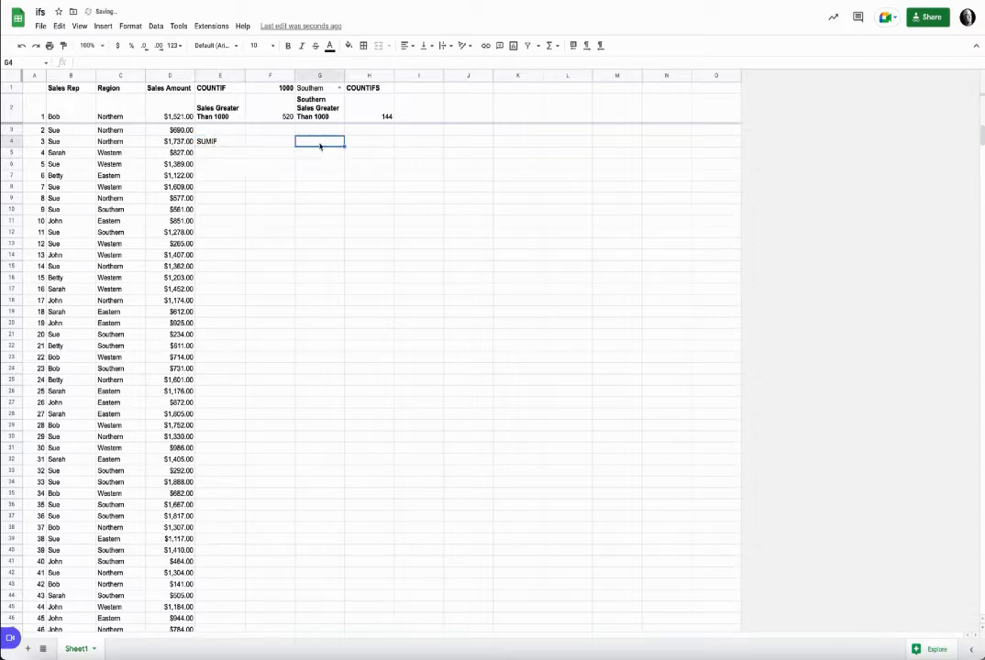
type("SUMIFS")
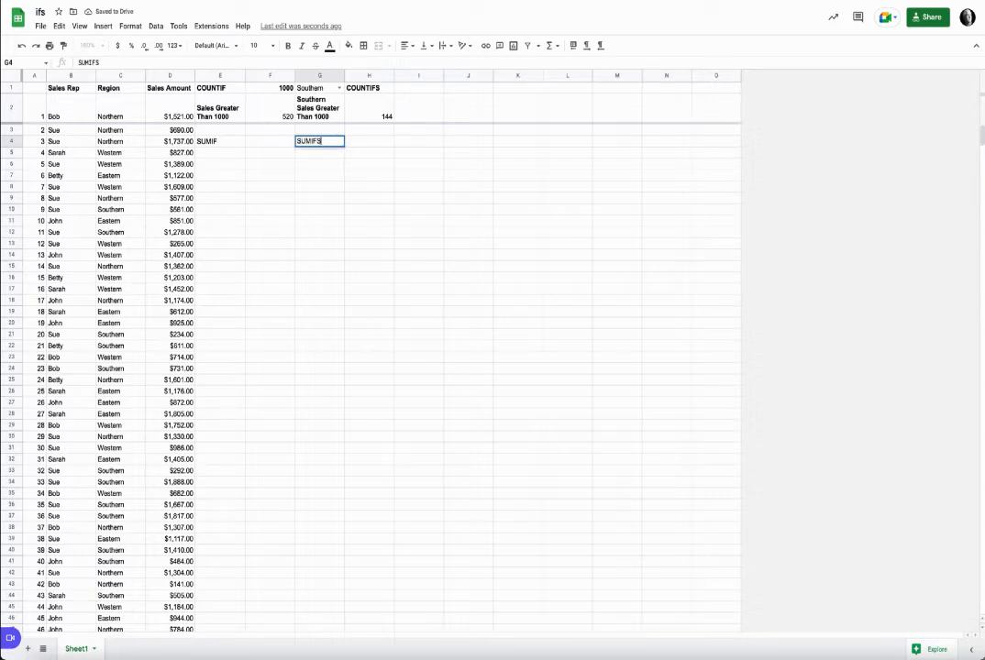
key("Return")
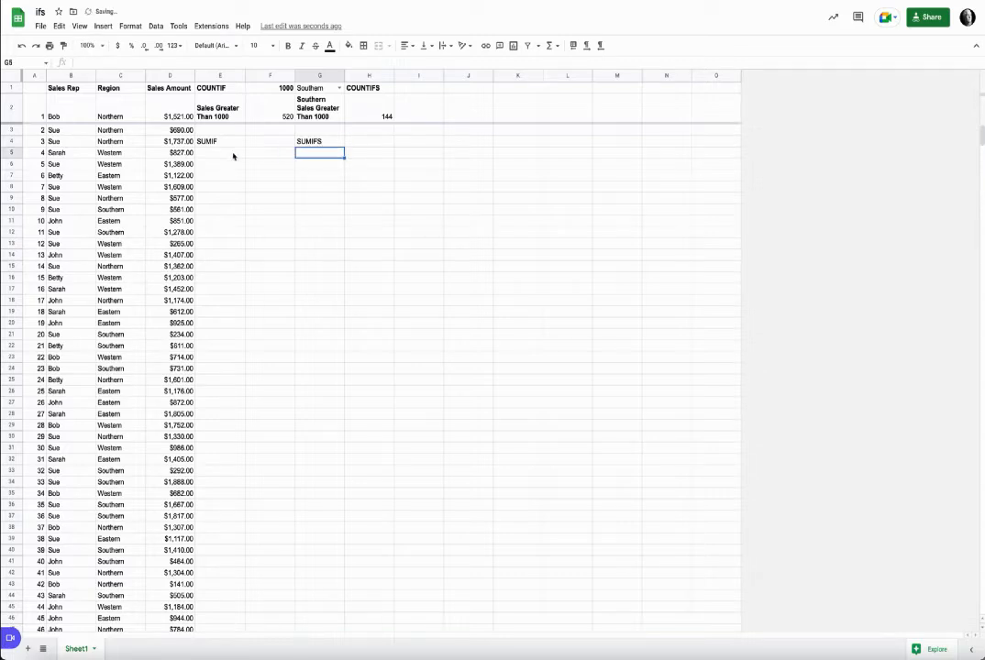
Start a SUMIF formula in E5, below the SUMIF label, with its argument help shown
left_click(233, 154)
left_click(232, 142)
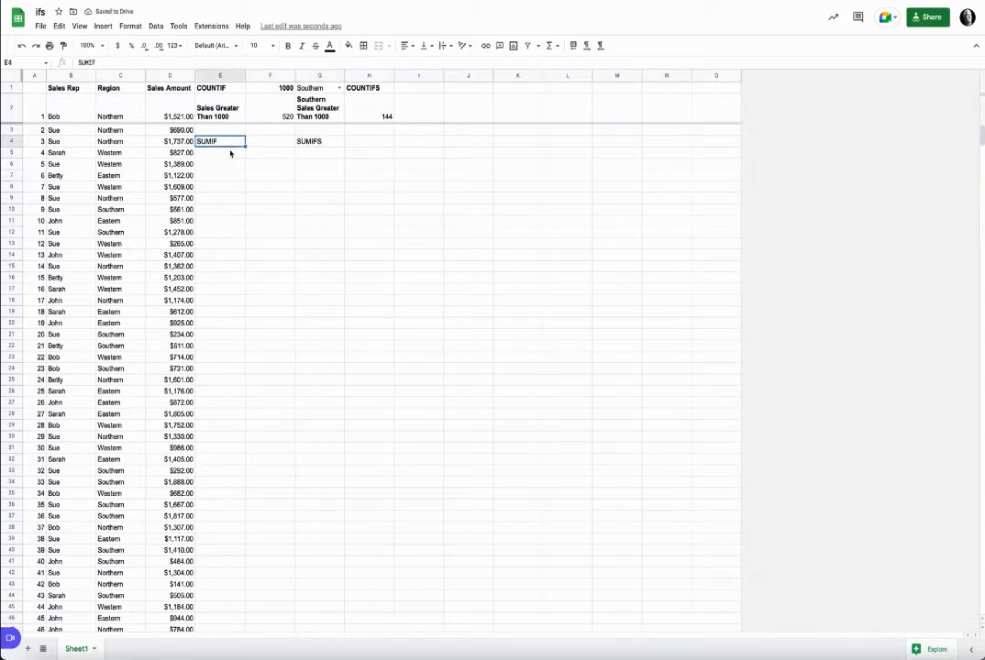
left_click(231, 154)
type("=sum")
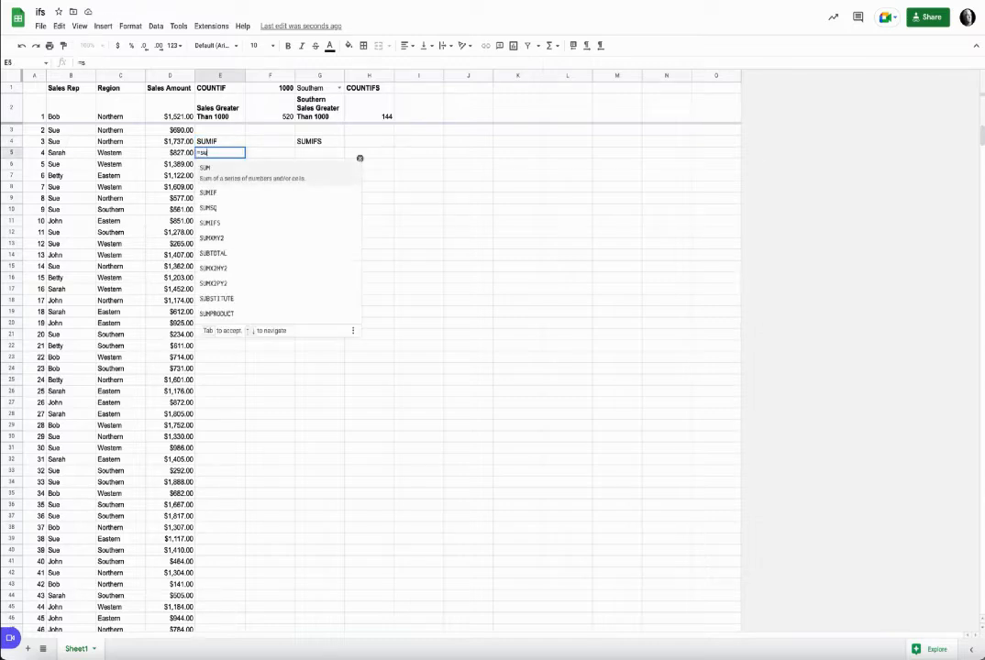
type("i")
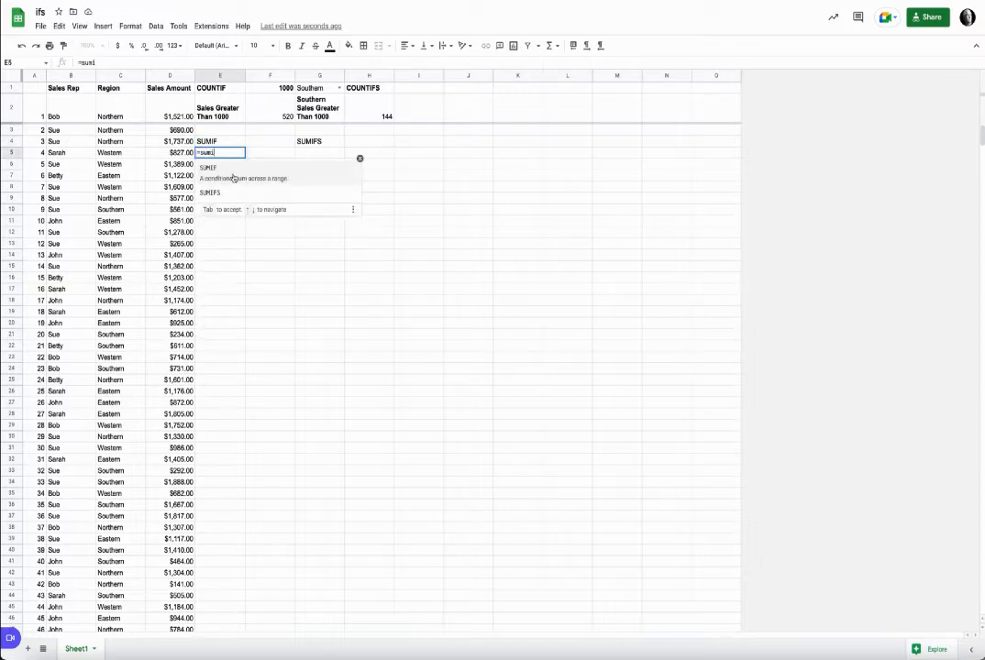
key("Tab")
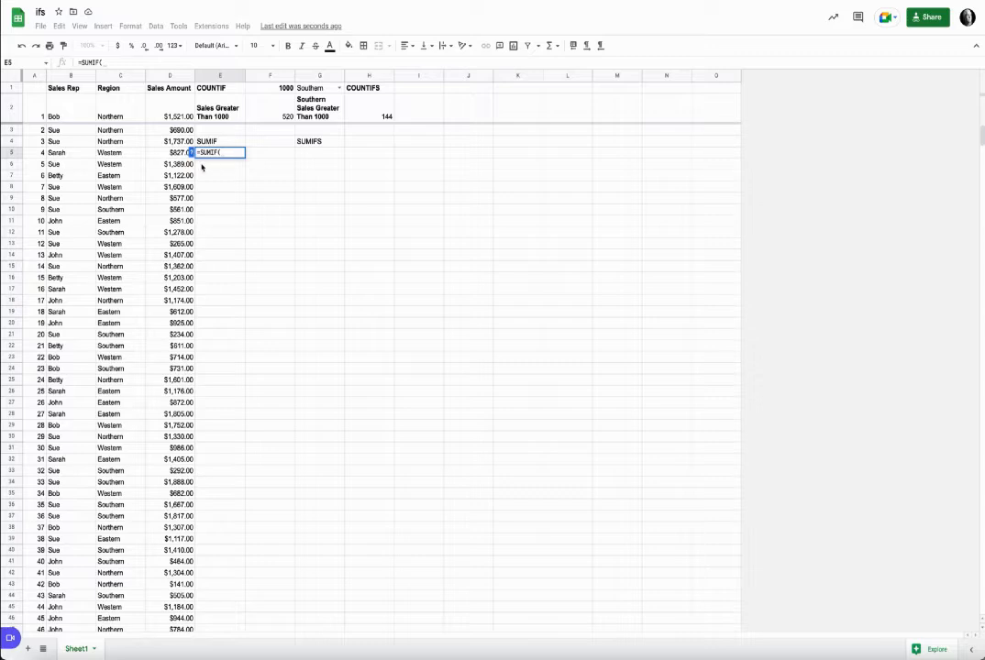
left_click(192, 153)
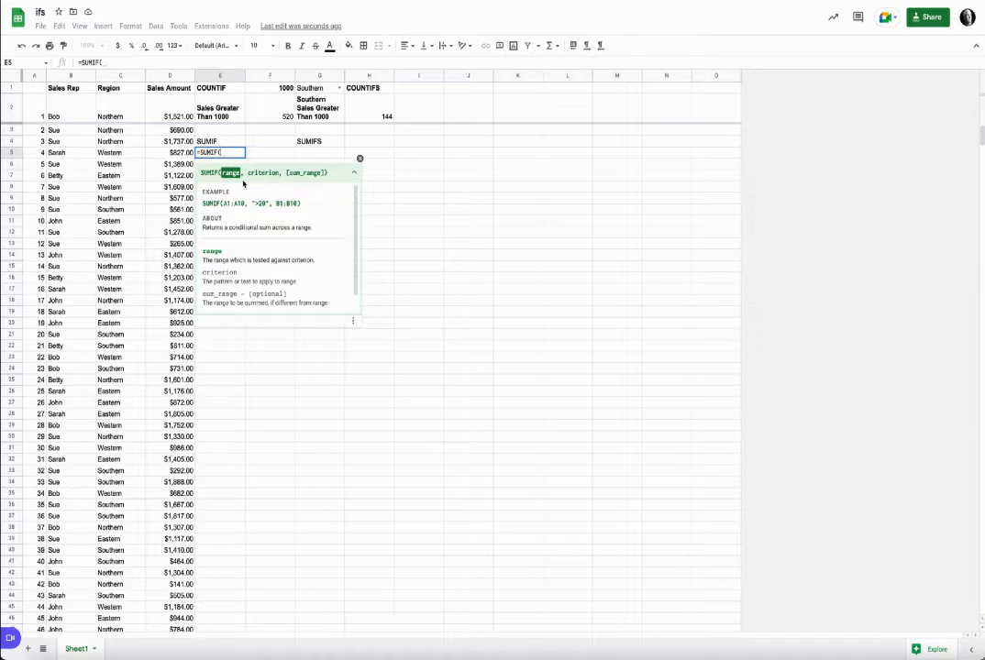
Complete the E5 SUMIF formula with region, "Northern" and sales as its arguments, and format the result as currency
type("region")
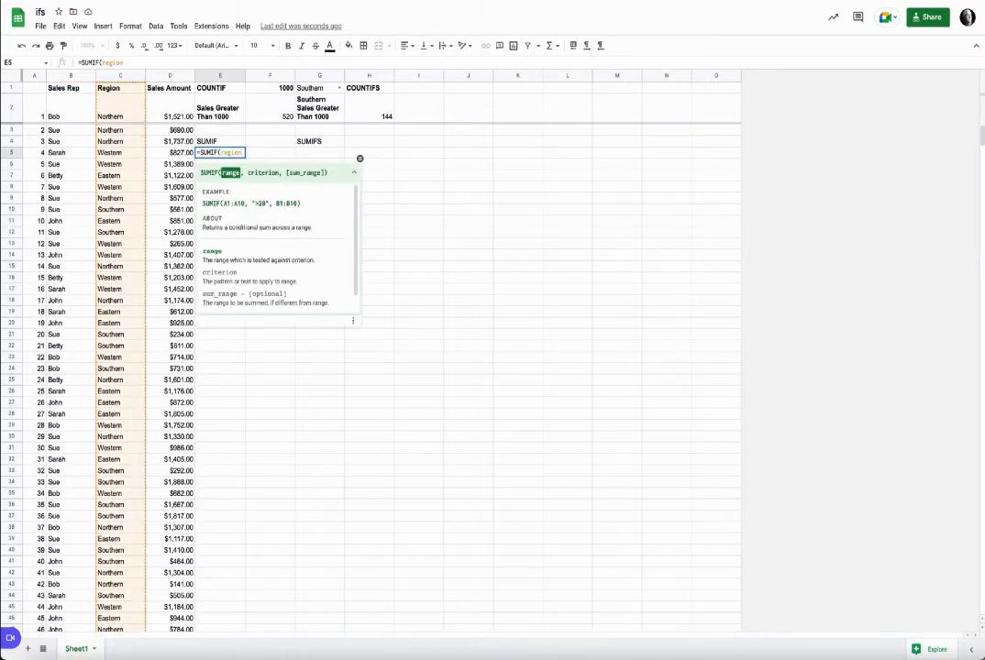
type(",\"N")
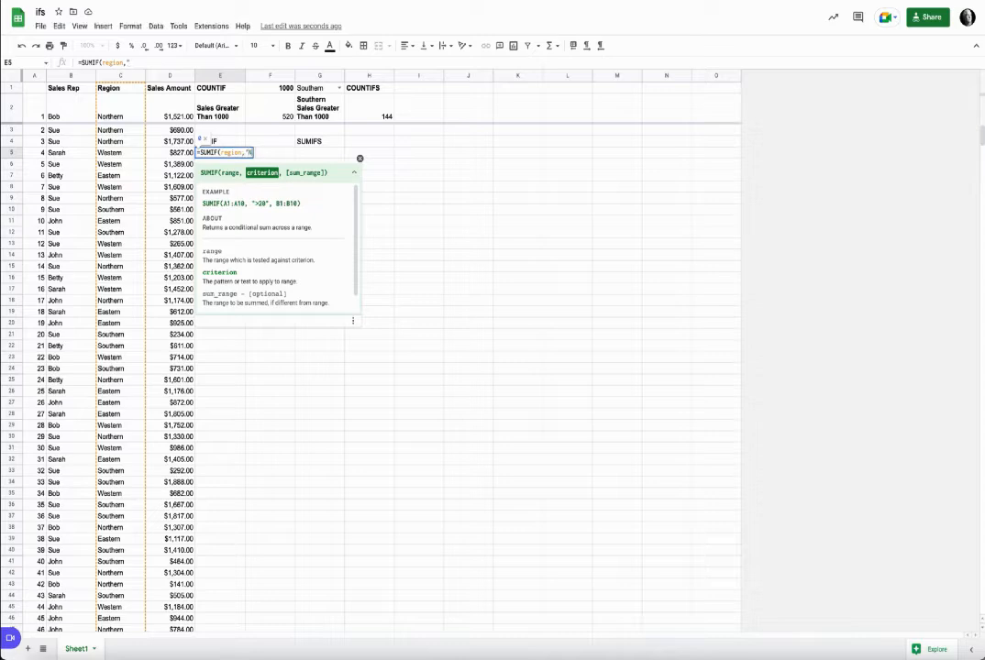
type("orthern\",")
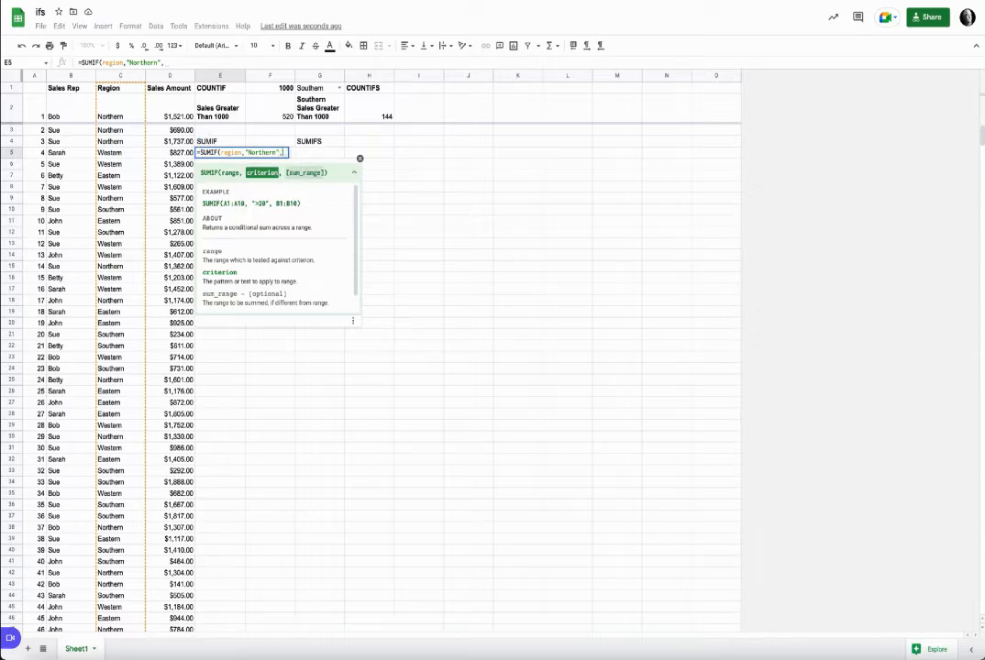
type("sal")
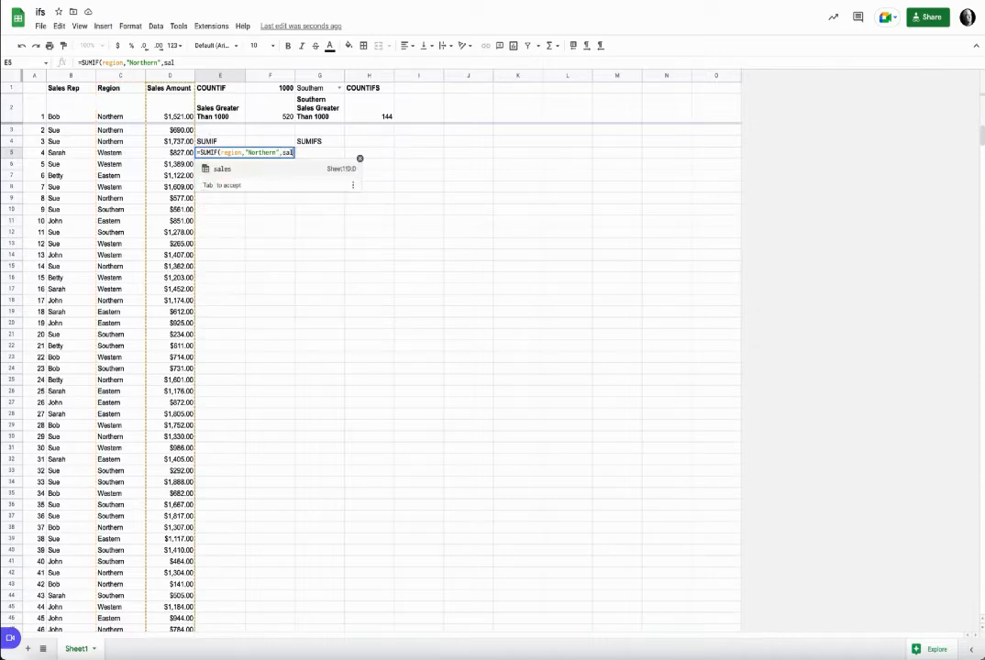
key("Tab")
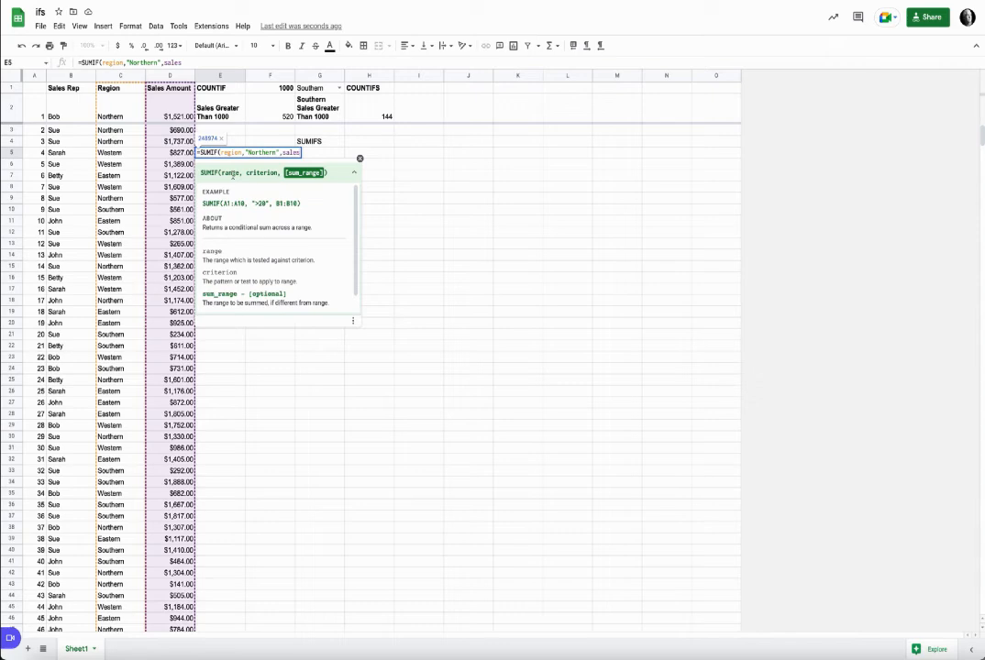
key("Return")
key("Up")
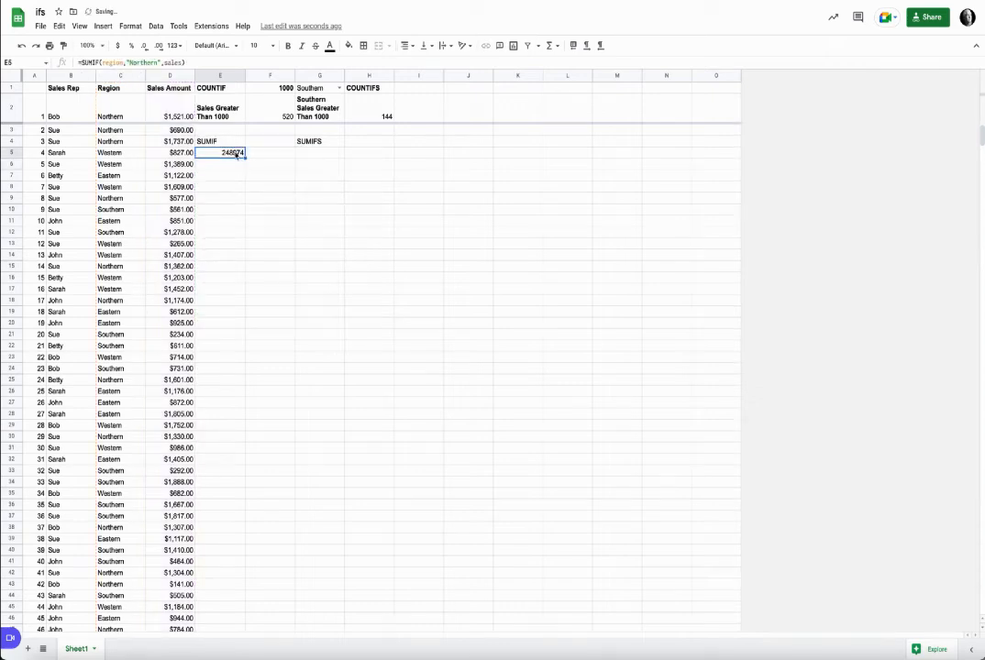
left_click(119, 46)
Review the arguments of the SUMIF formula in E5 without changing it
left_click(214, 142)
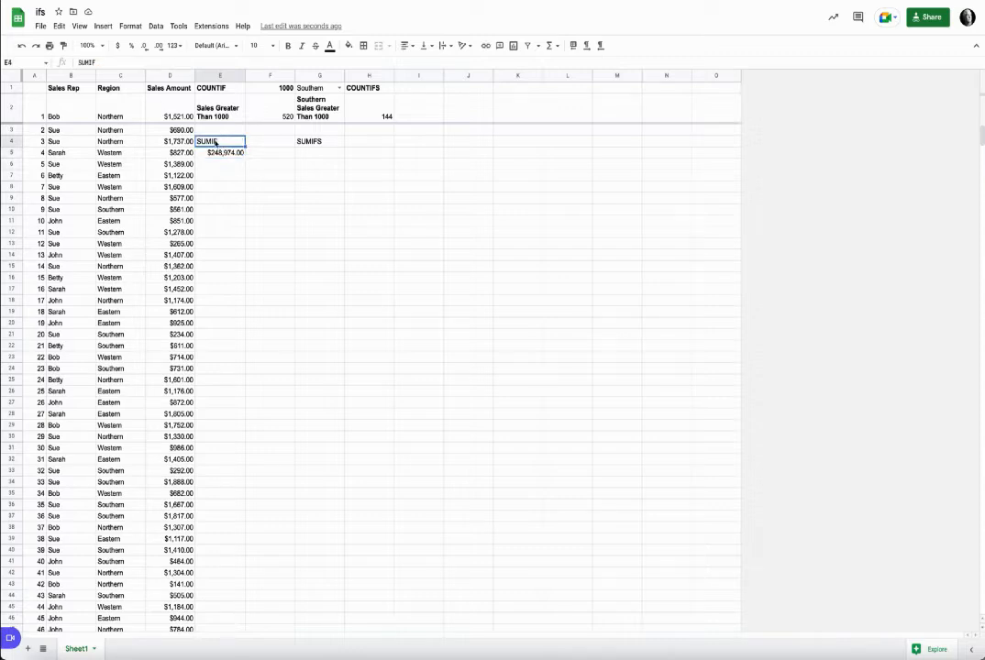
left_click(226, 154)
left_click(102, 62)
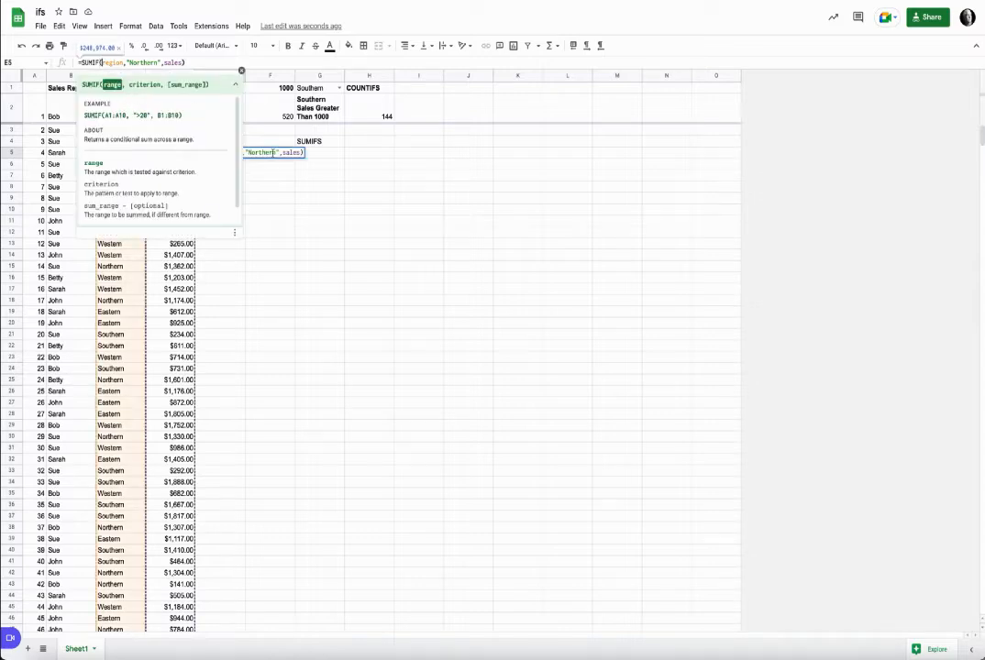
left_click(271, 168)
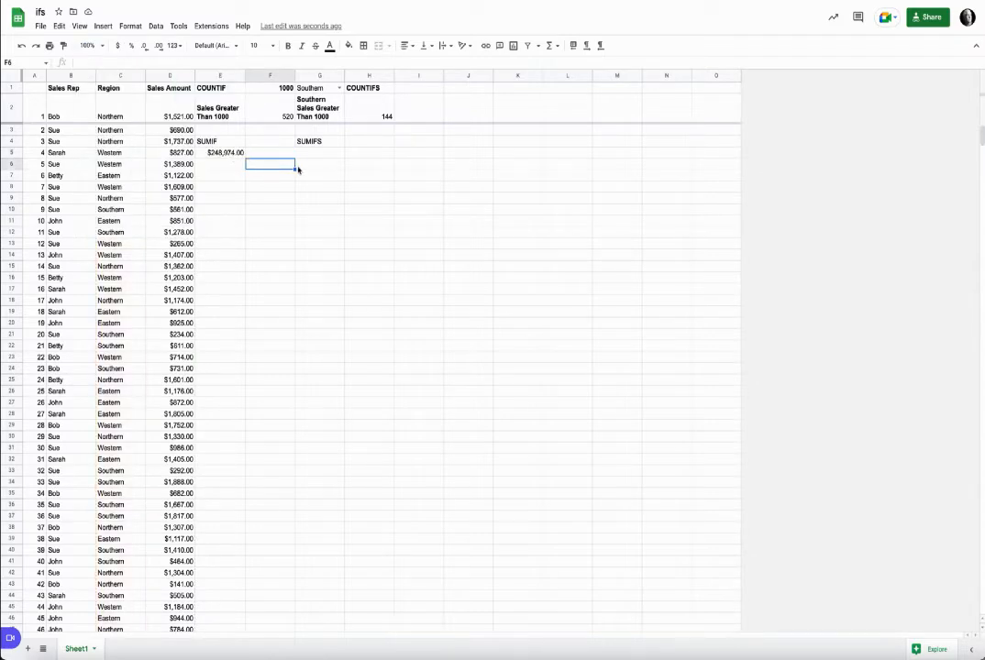
Replace the "Northern" criterion in the E5 SUMIF formula with "="&G1 so it follows the region selected in G1
left_click(234, 153)
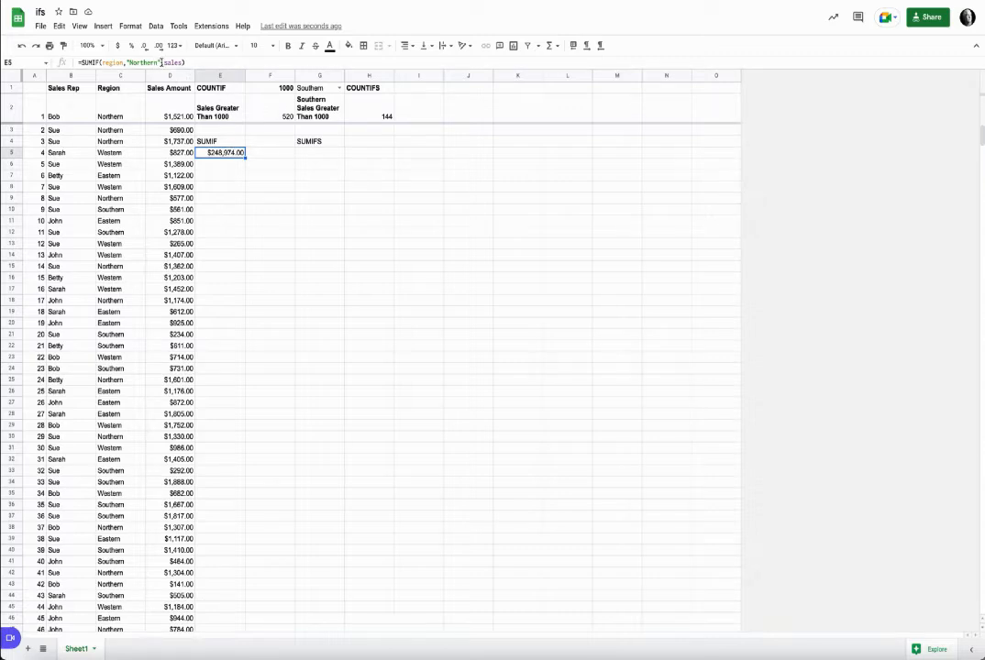
left_click(161, 62)
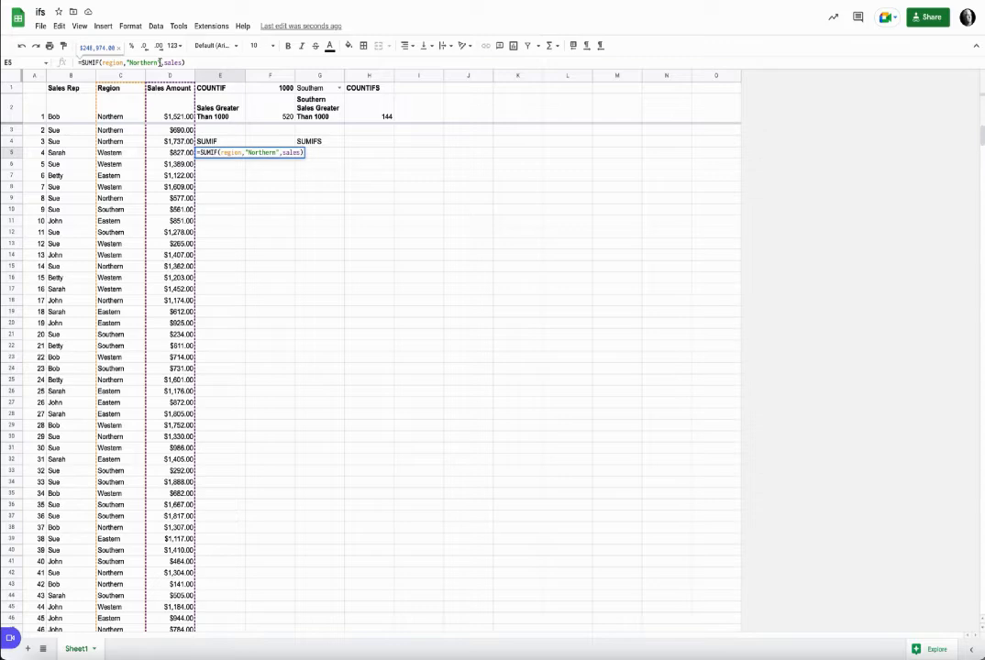
left_click_drag(160, 62, 129, 62)
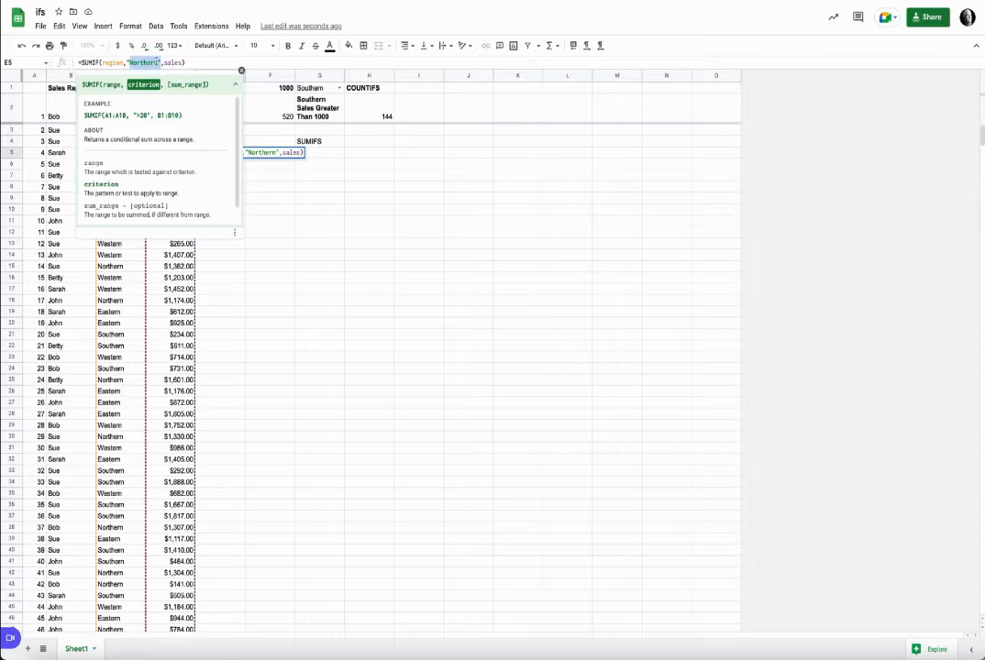
left_click(158, 62)
left_click_drag(158, 61, 129, 62)
type("\"*")
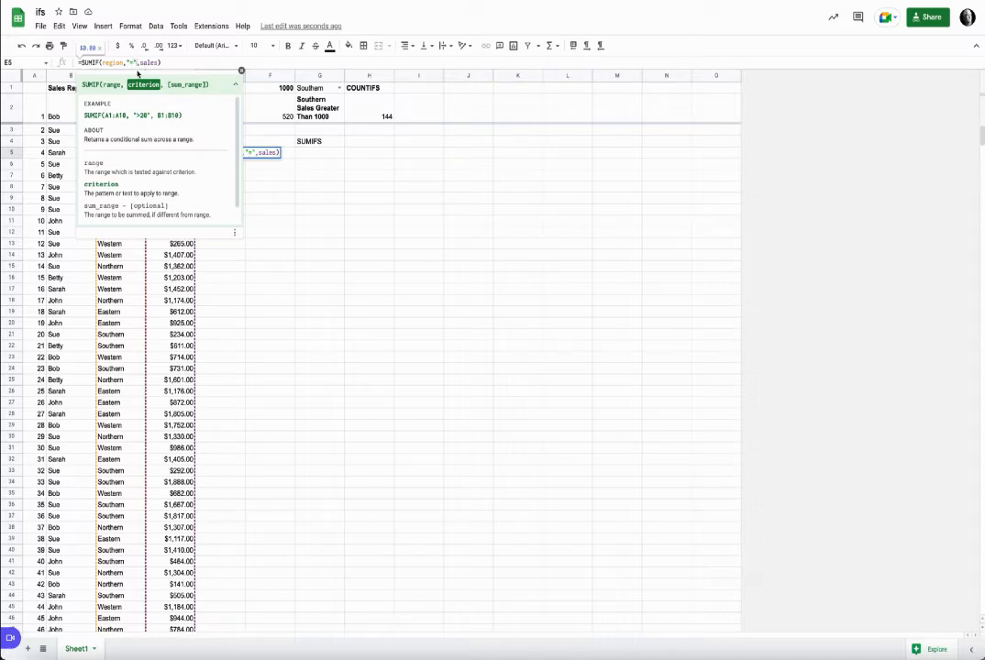
key("Right")
type("&")
left_click(321, 90)
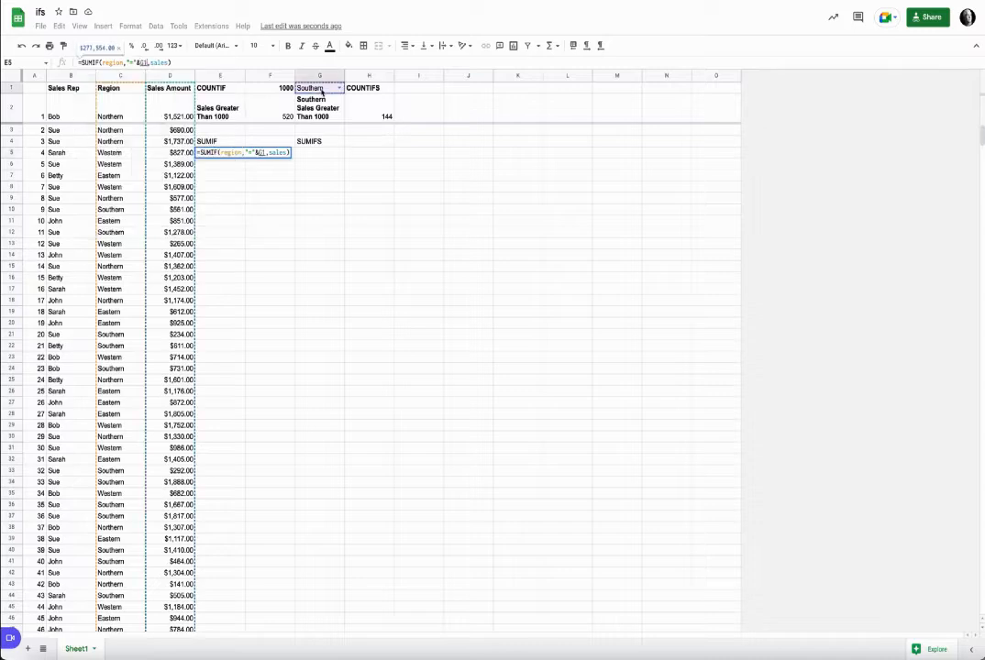
key("Return")
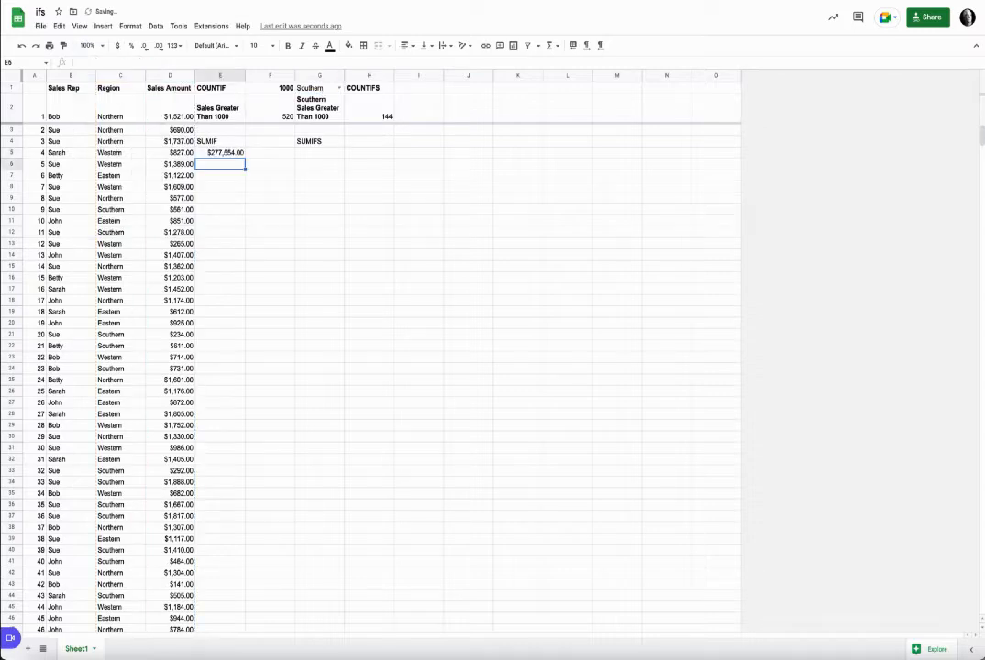
Test the SUMIF formula by switching the region in G1 to Northern and to Western
left_click(338, 88)
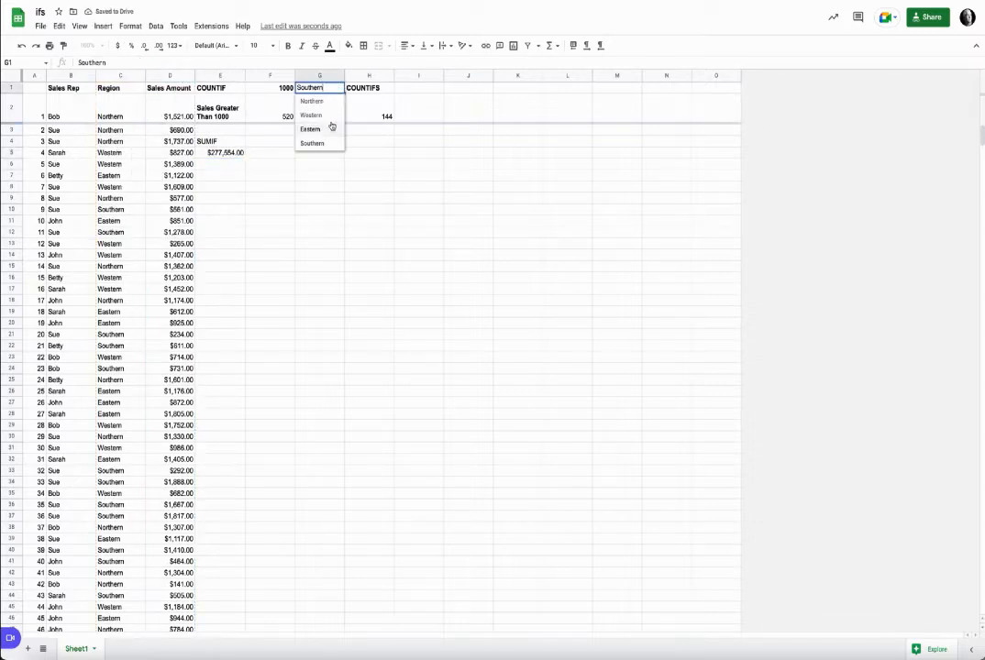
left_click(327, 103)
left_click(336, 89)
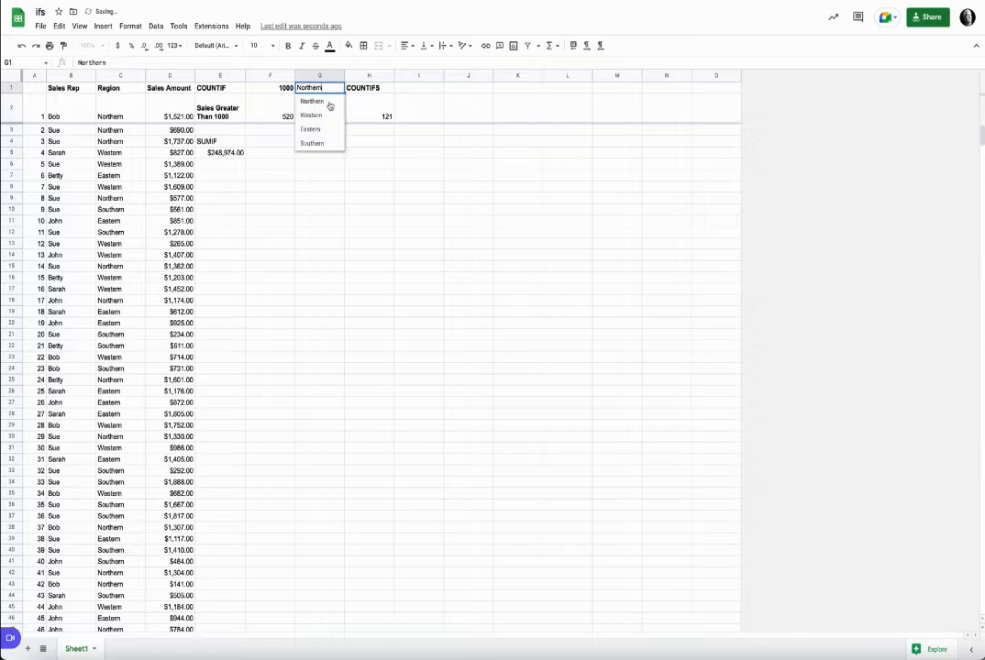
left_click(327, 115)
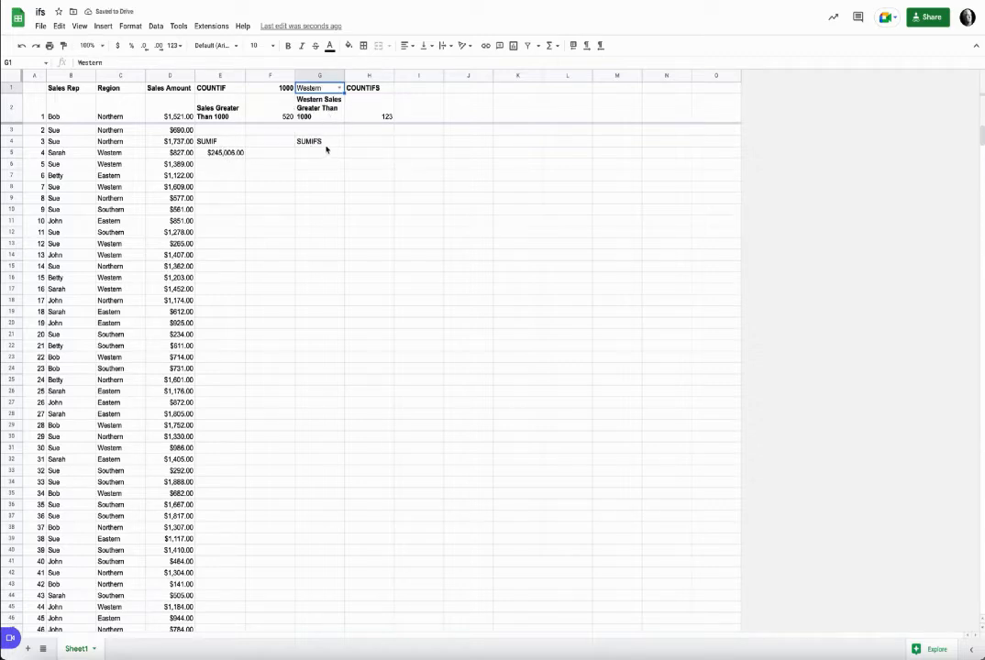
Start a SUMIFS formula in G5, below the SUMIFS label, with the sales named range as its sum range
left_click(315, 154)
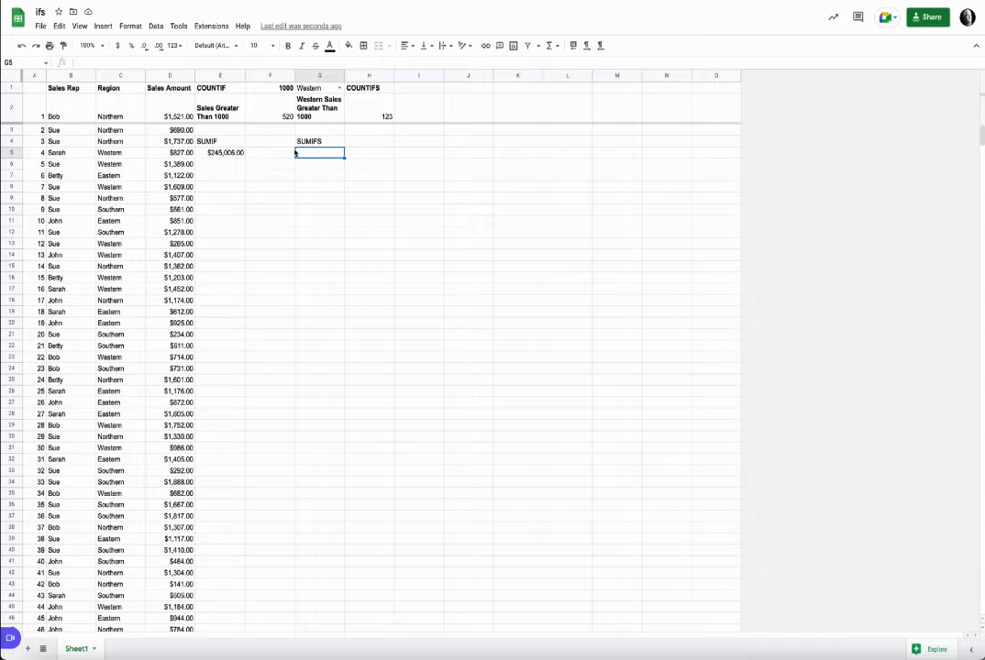
type("=sumif")
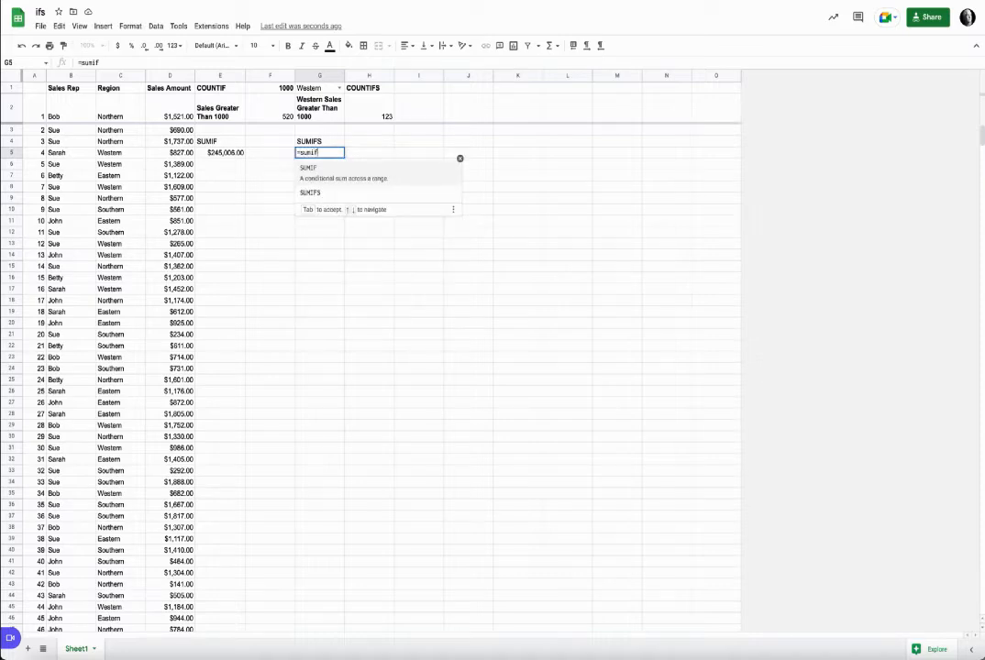
left_click(323, 192)
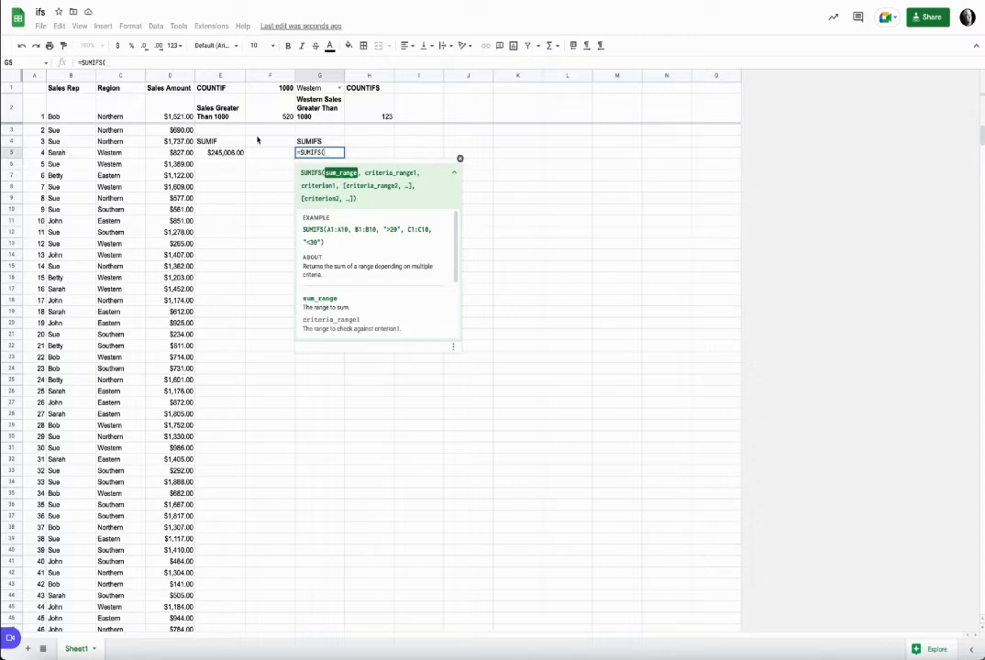
type("sales")
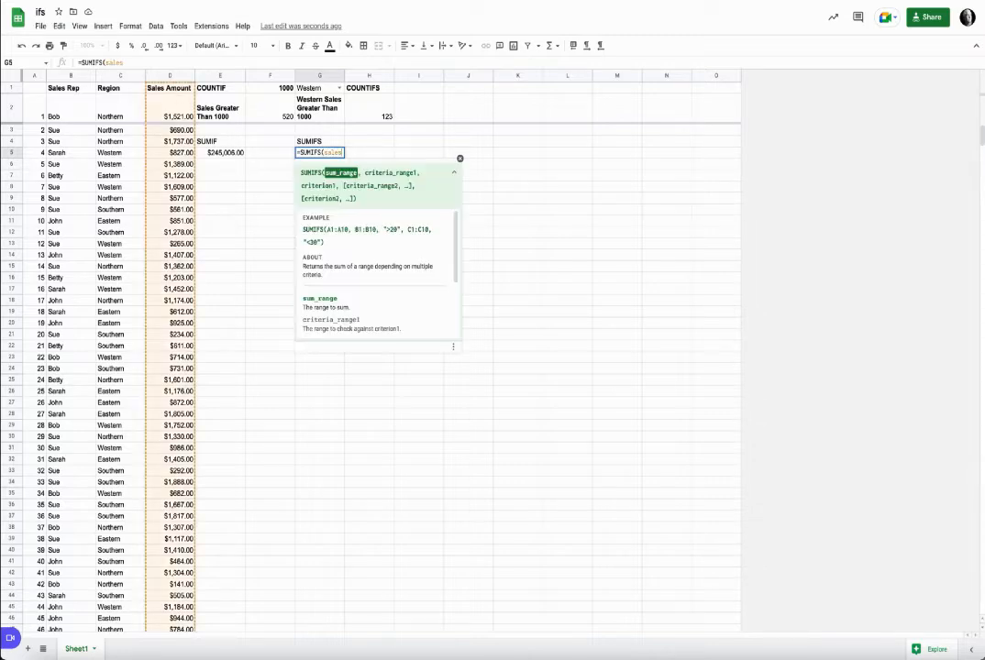
type(",")
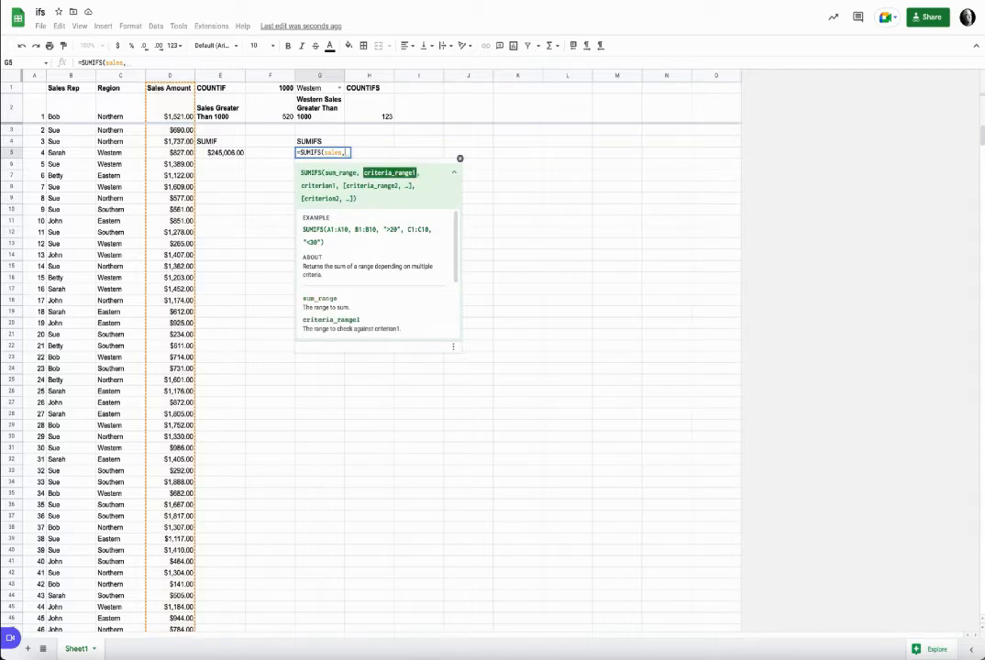
Add the rep named range as the first criteria range, with the name of the sales rep in B2 as a quoted criterion
type("re")
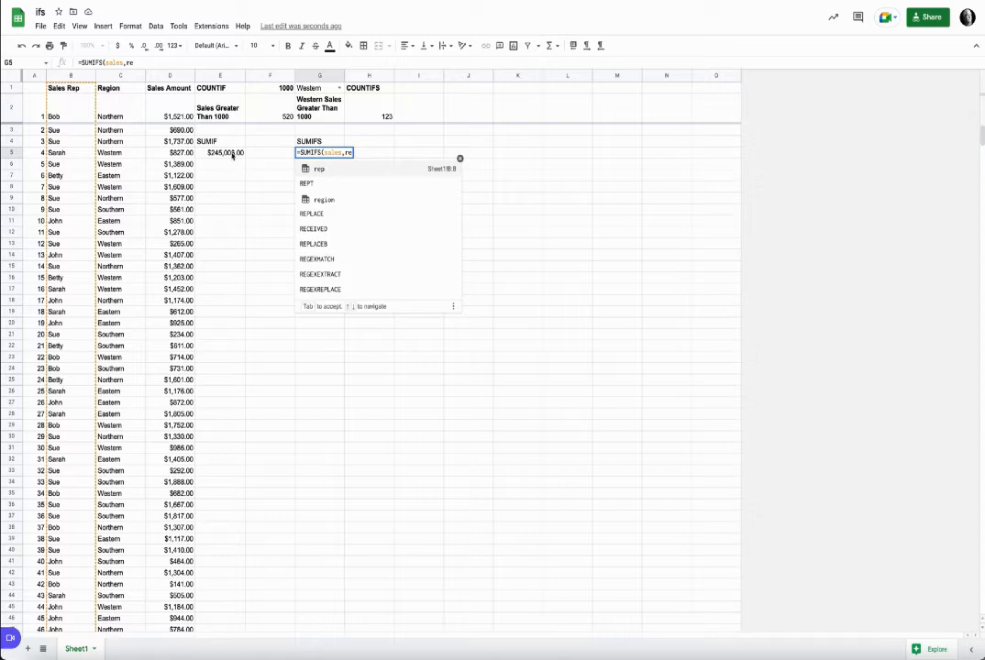
left_click(321, 169)
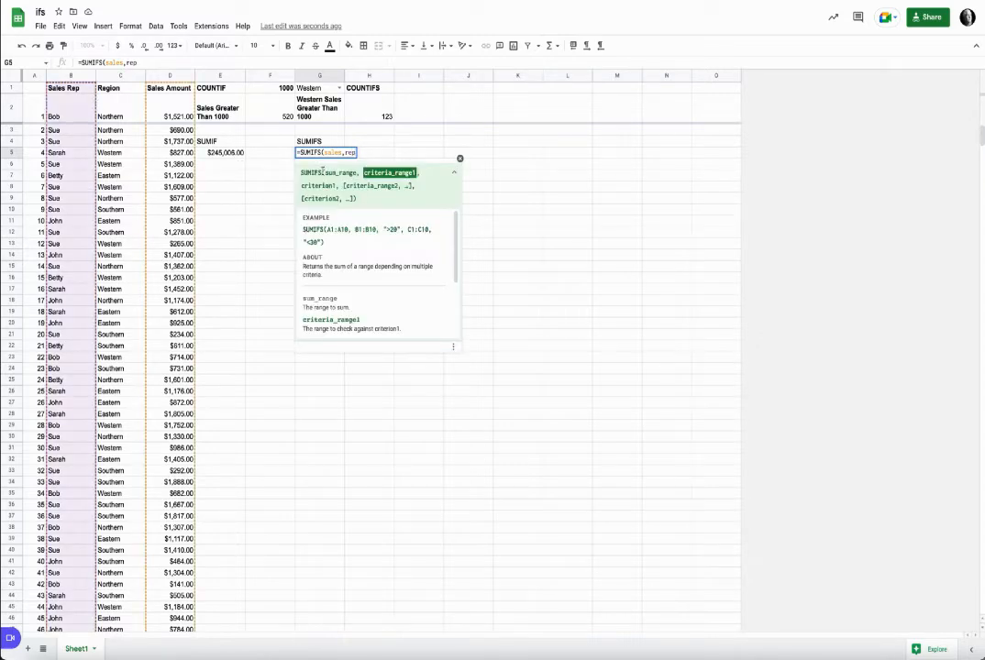
type(",")
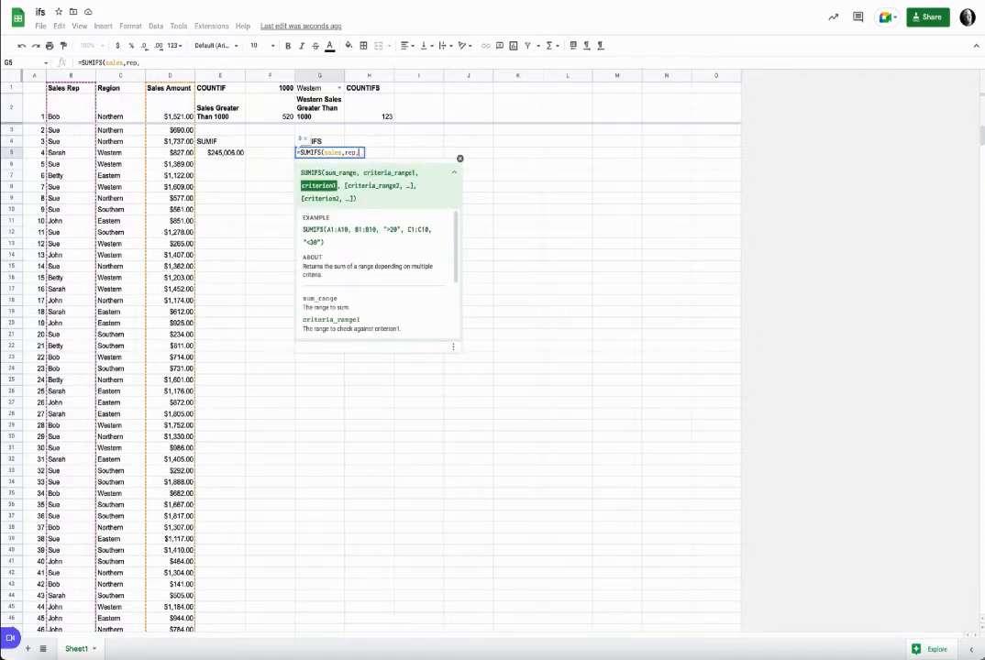
type("\"Bo")
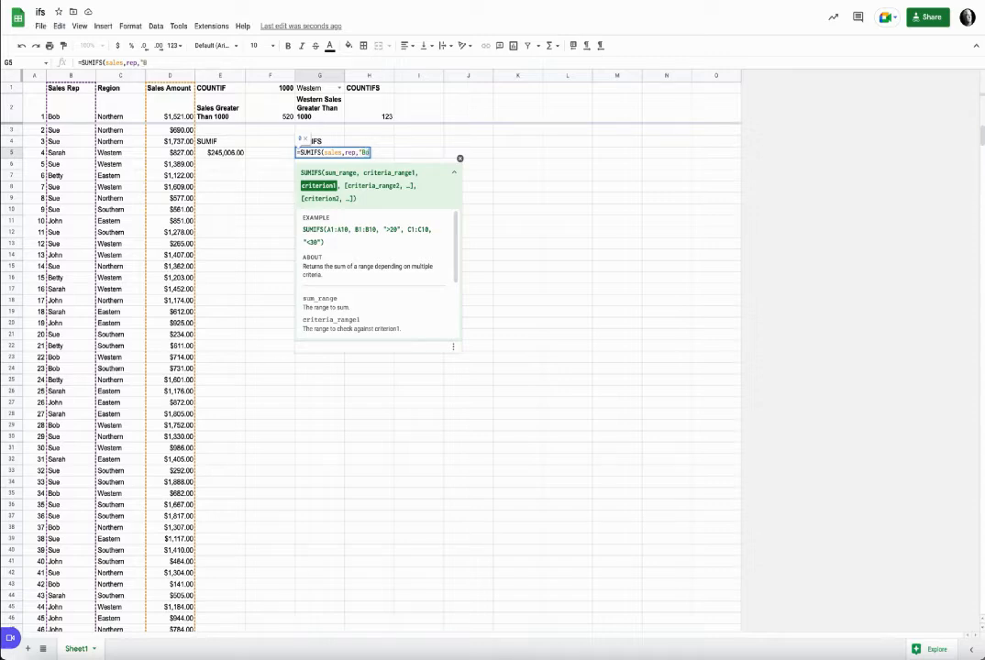
type("b\",")
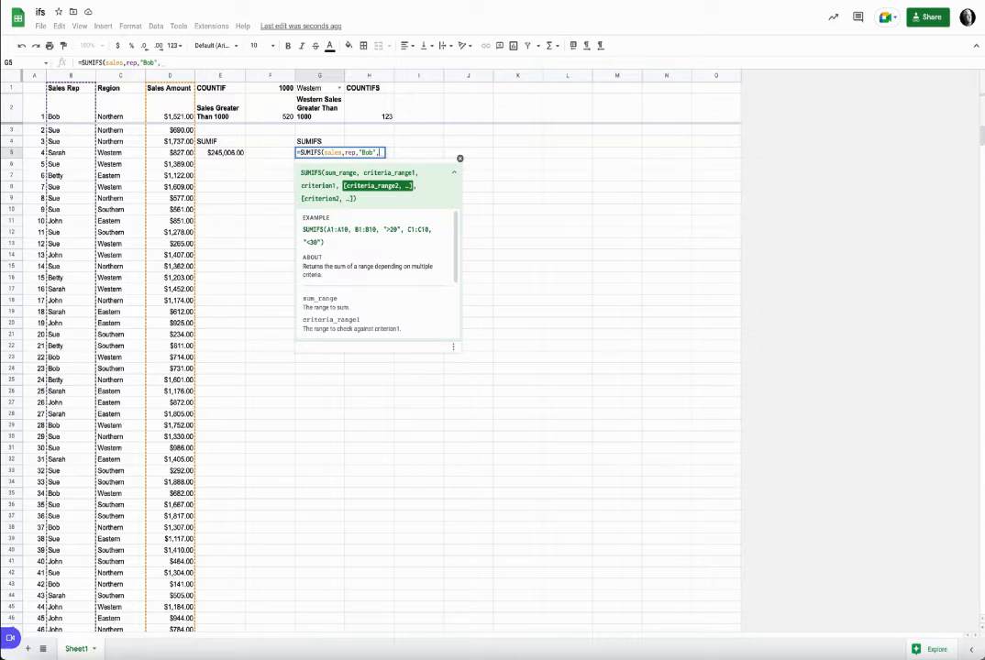
Complete the G5 SUMIFS formula with region and "="&G1 as the second criteria pair, and format the result as currency
type("regio")
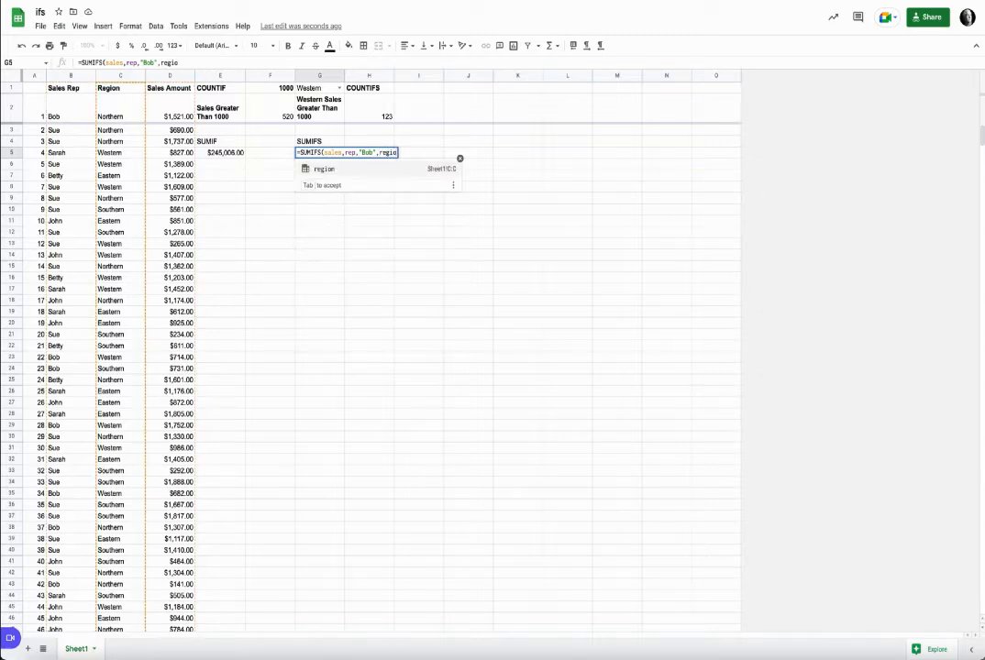
key("Tab")
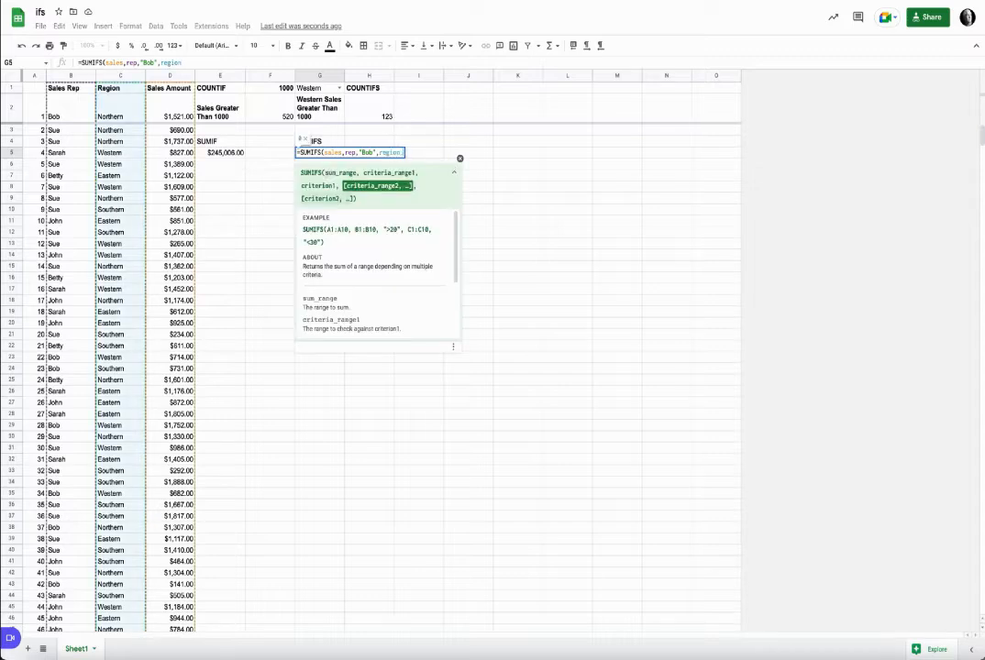
type(",")
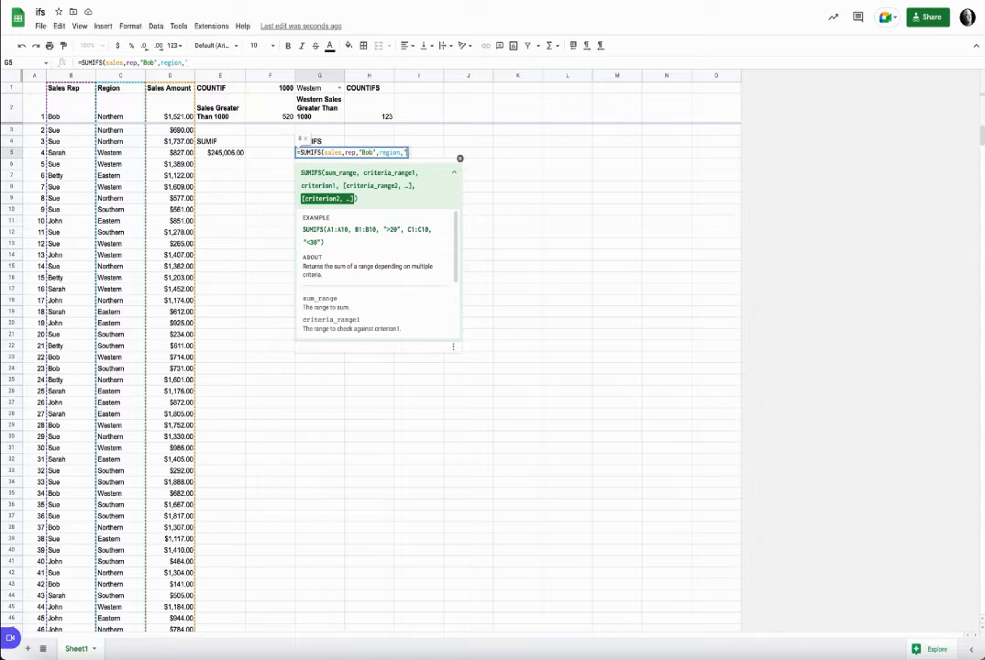
type("\"*\"")
type("&")
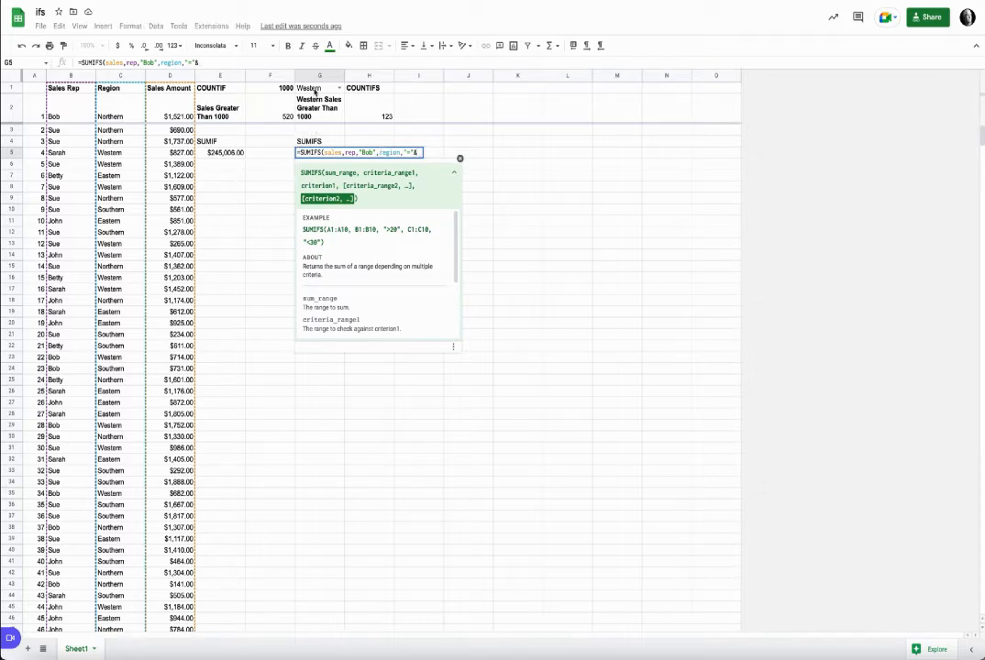
left_click(314, 89)
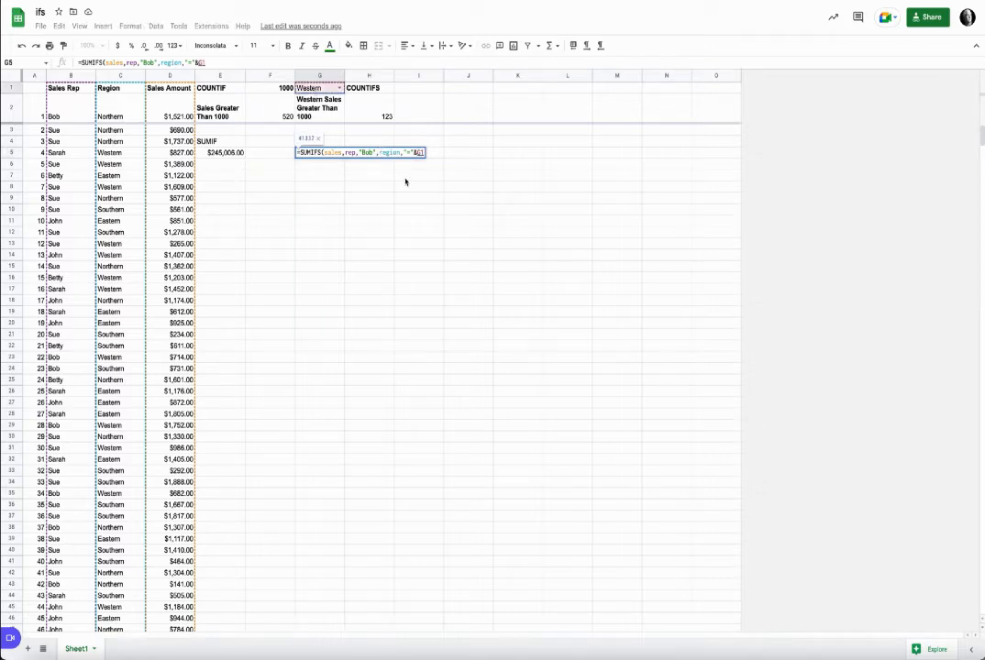
key("Return")
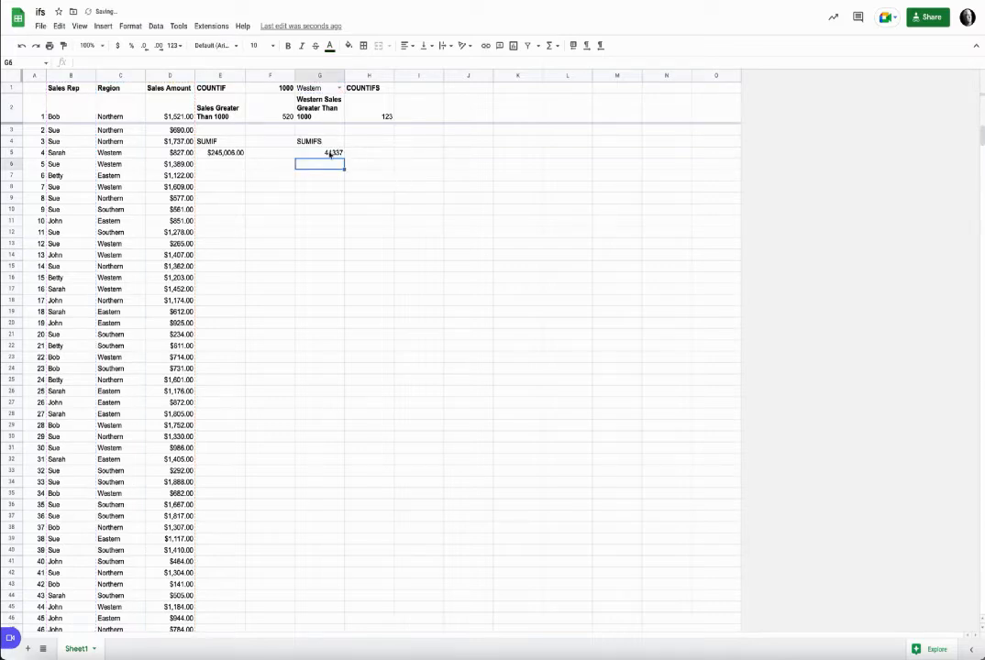
key("Up")
left_click(116, 45)
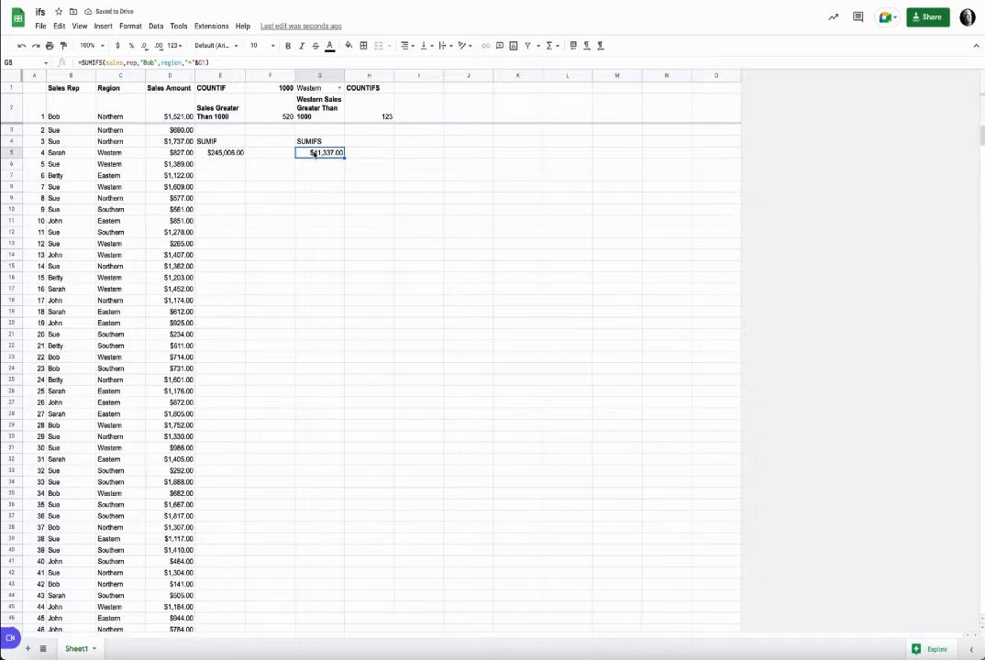
Test the SUMIFS formula by switching the region in G1 to Northern, to Eastern and finally to Southern
left_click(339, 88)
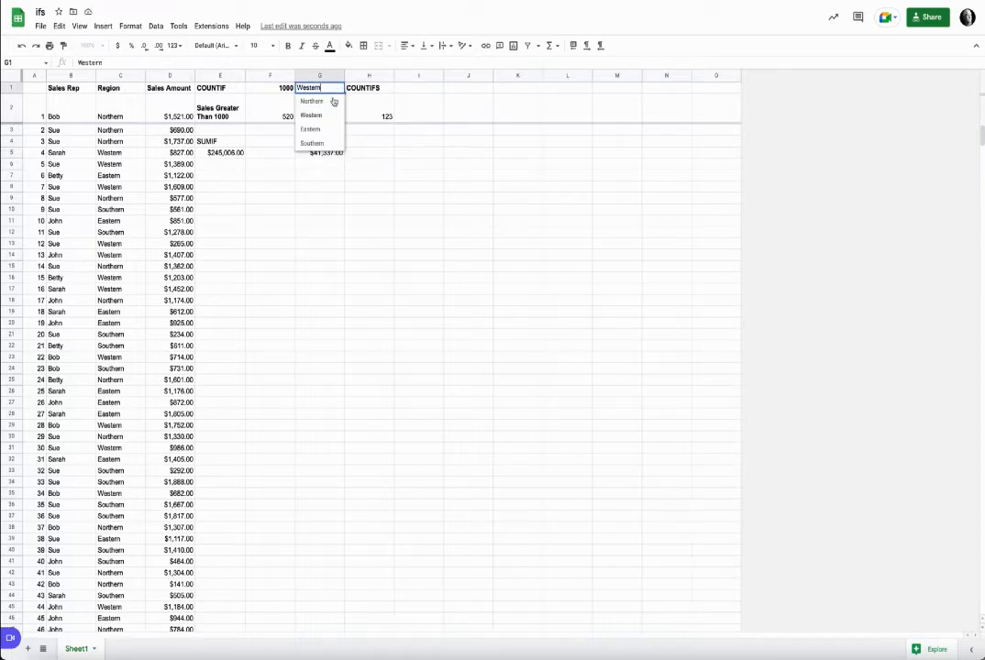
left_click(312, 101)
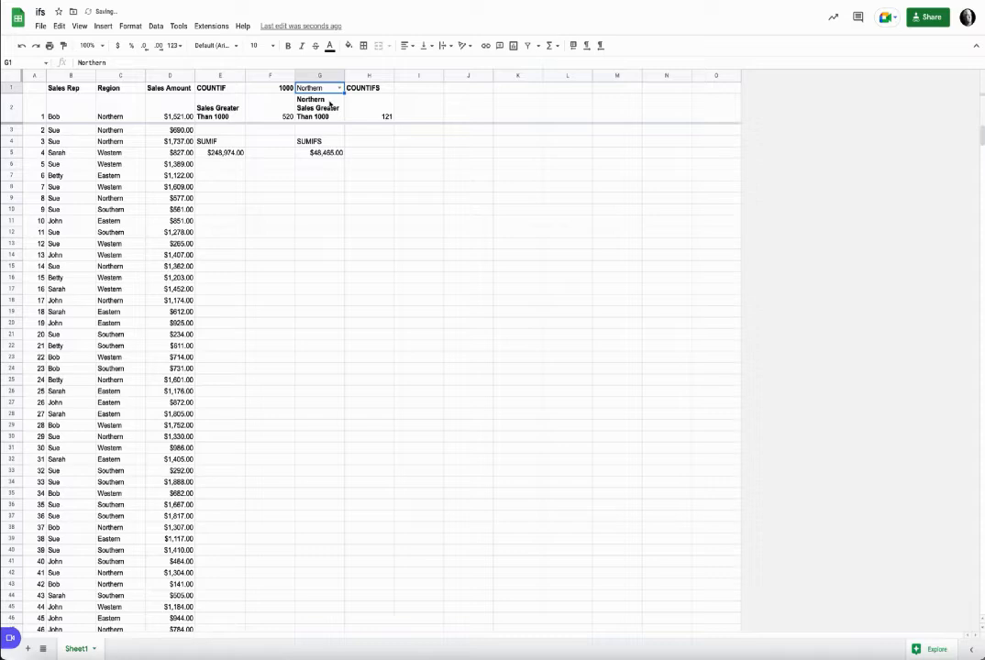
left_click(332, 88)
left_click(326, 130)
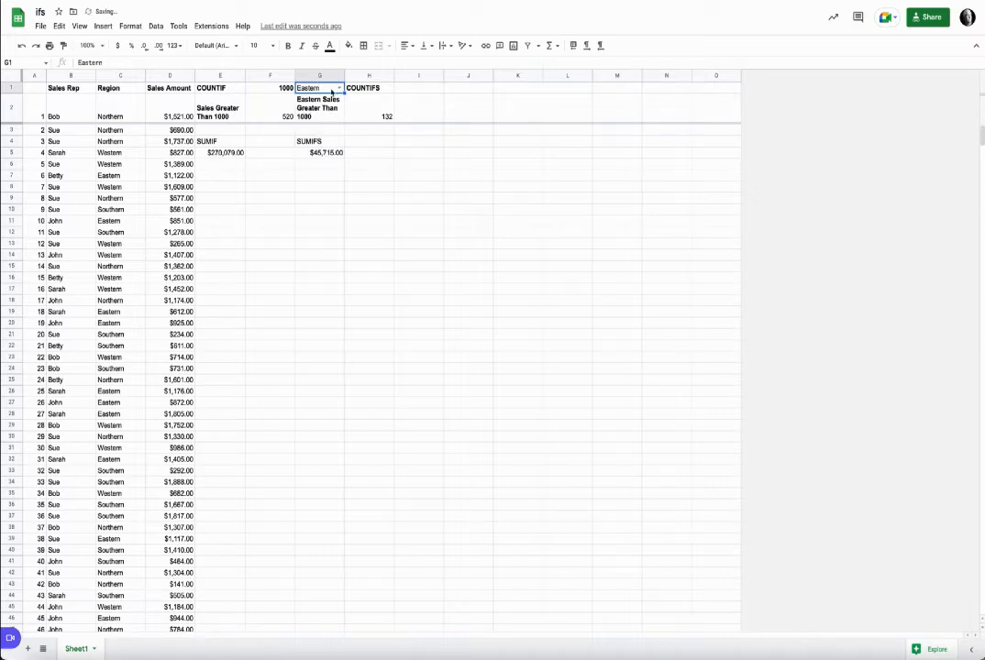
left_click(339, 88)
left_click(319, 142)
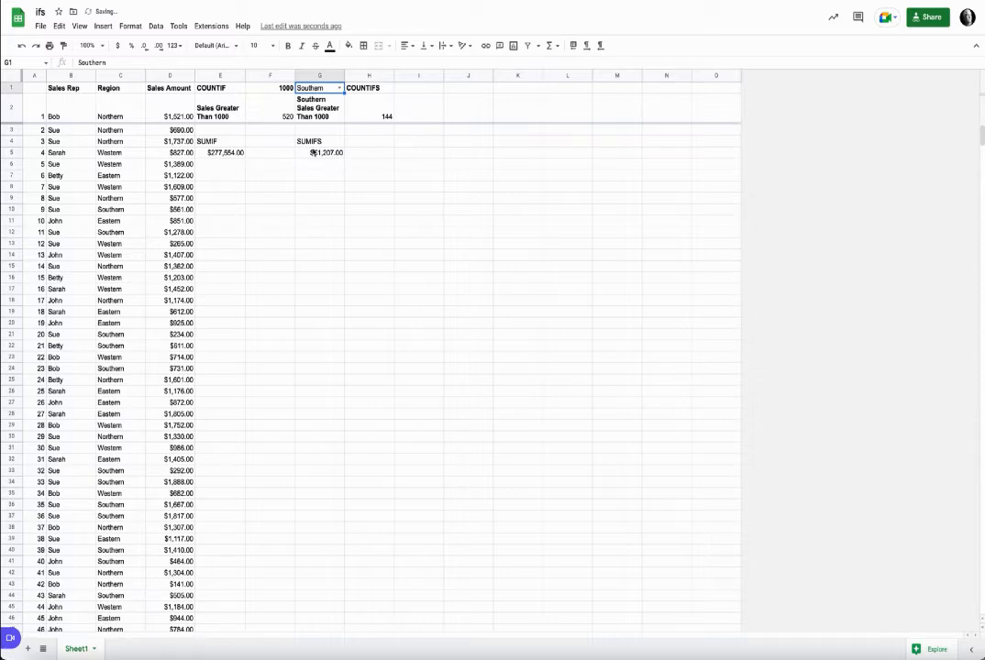
Compare the argument order of the SUMIF formula in E5 with that of the SUMIFS formula in G5, changing neither
left_click(224, 156)
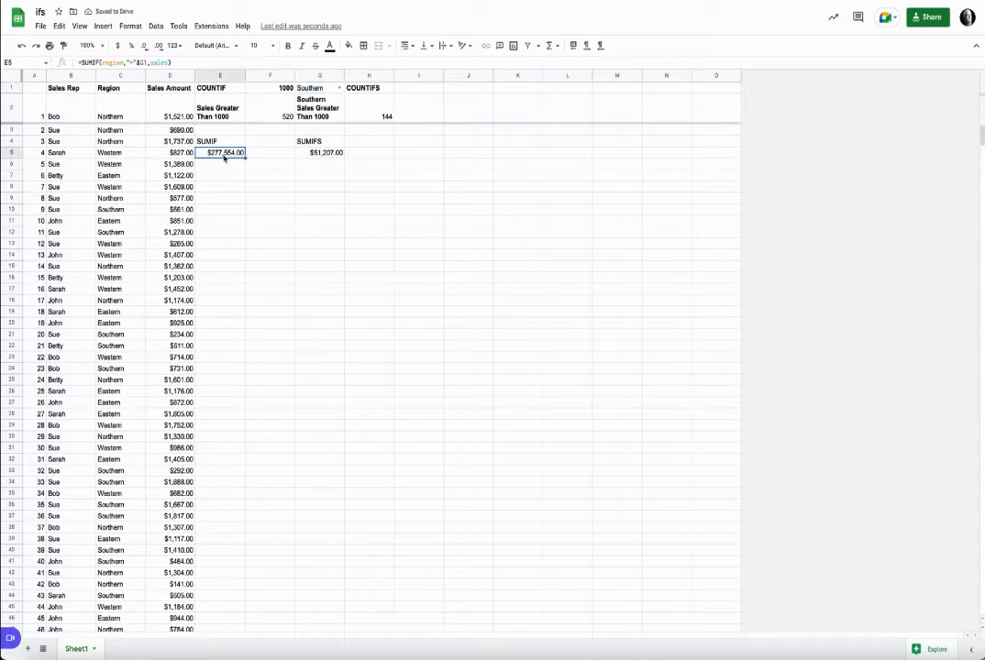
left_click(101, 62)
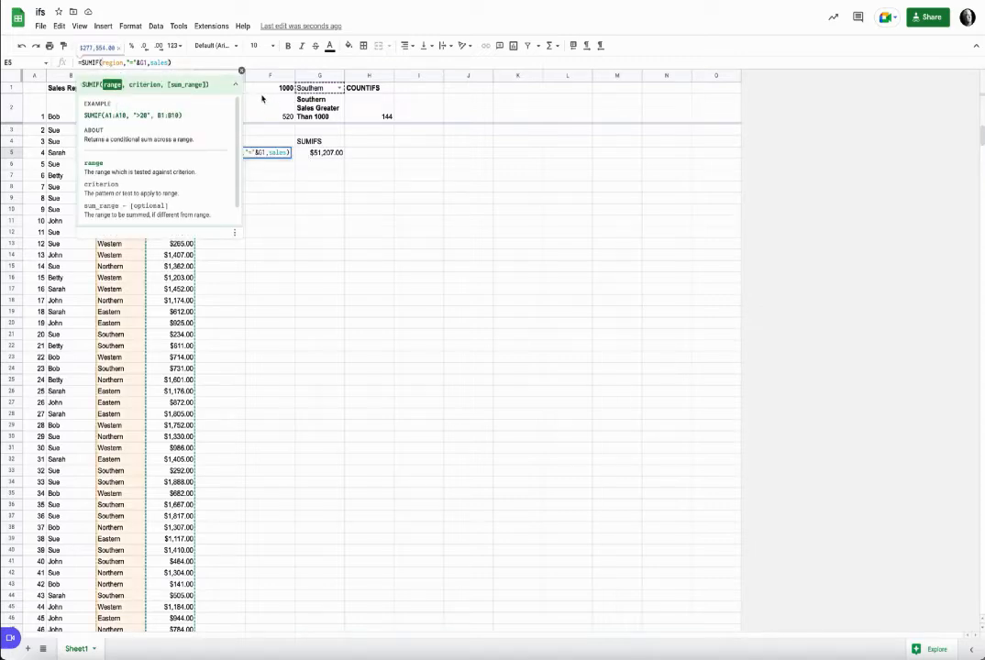
key("Return")
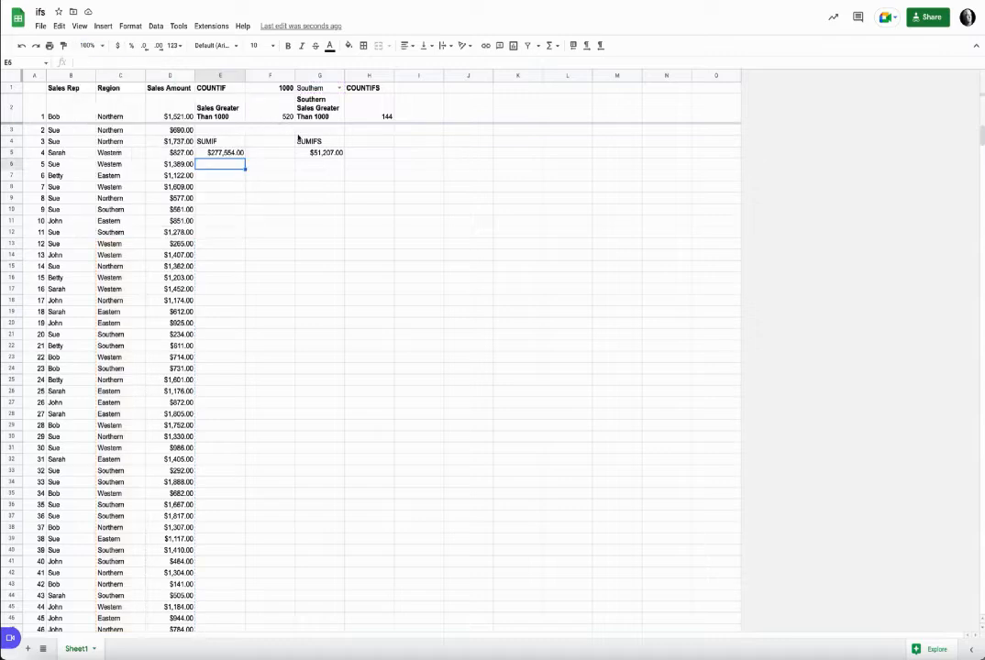
left_click(310, 155)
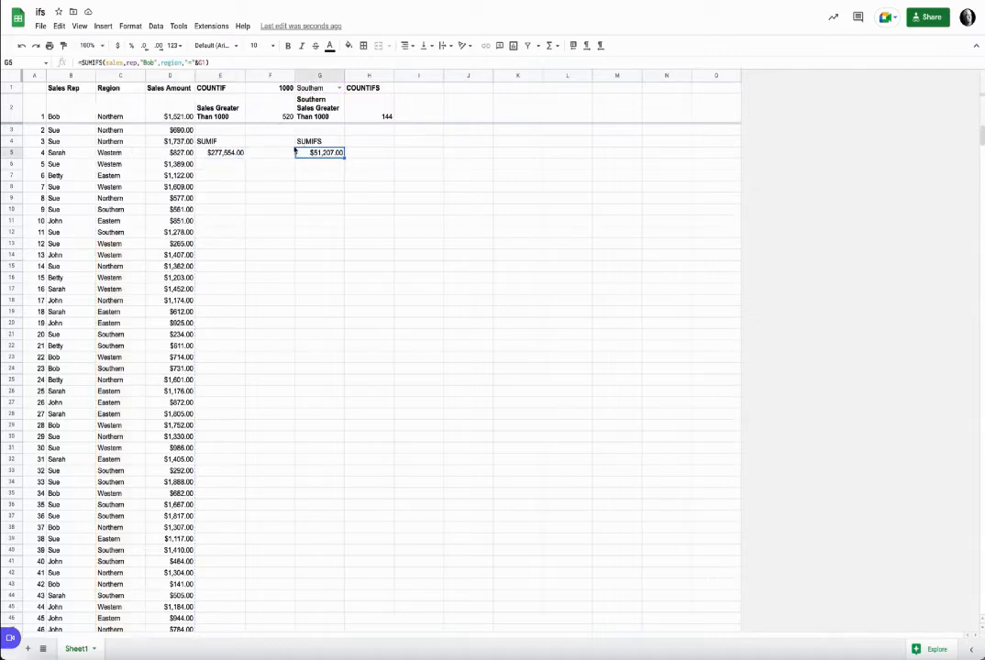
left_click(105, 63)
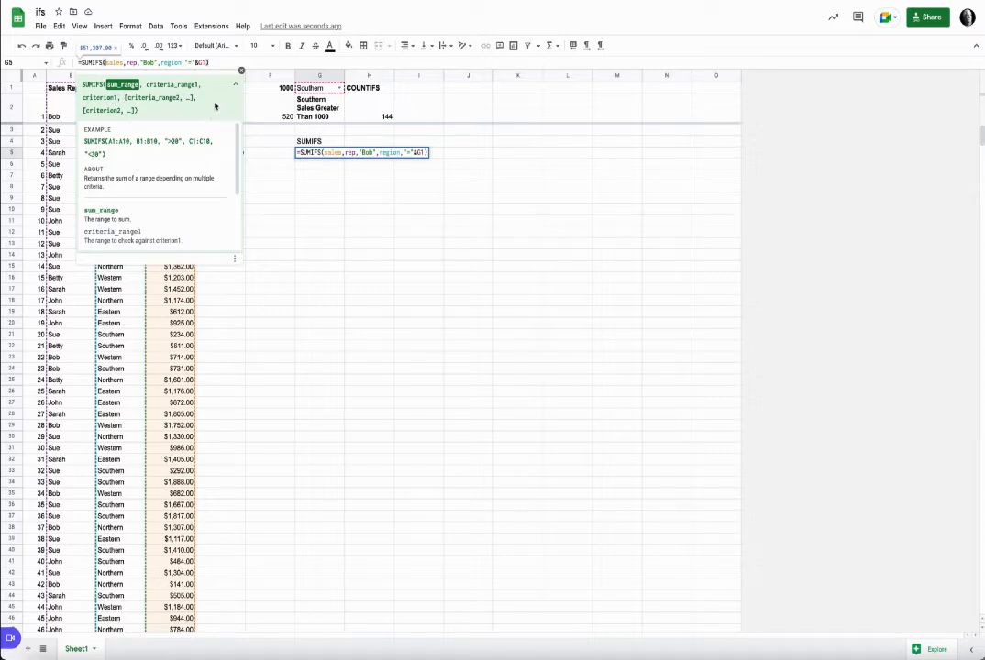
left_click(242, 73)
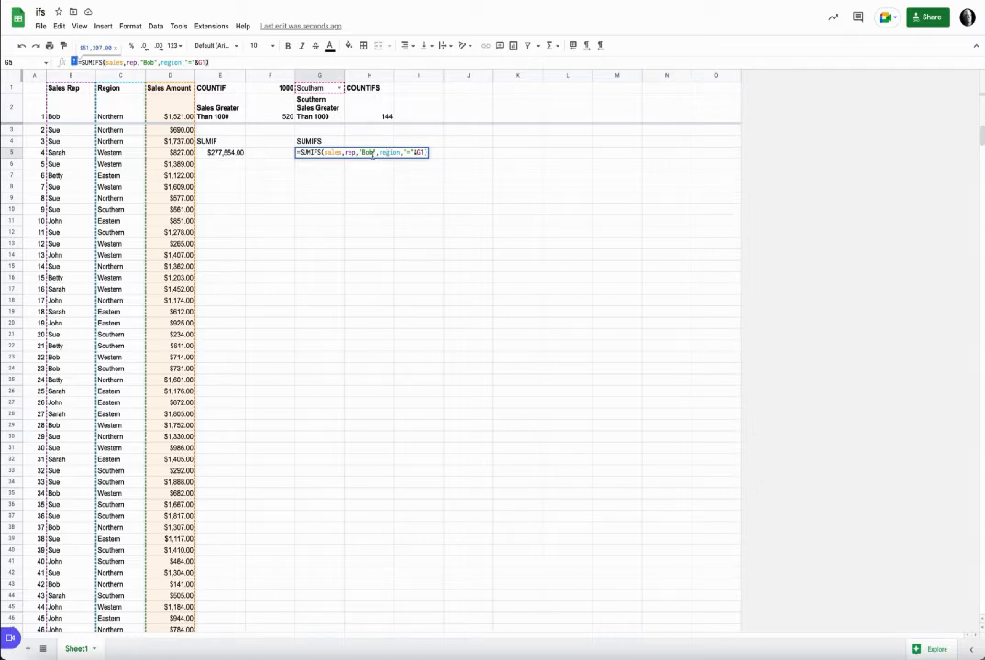
key("Return")
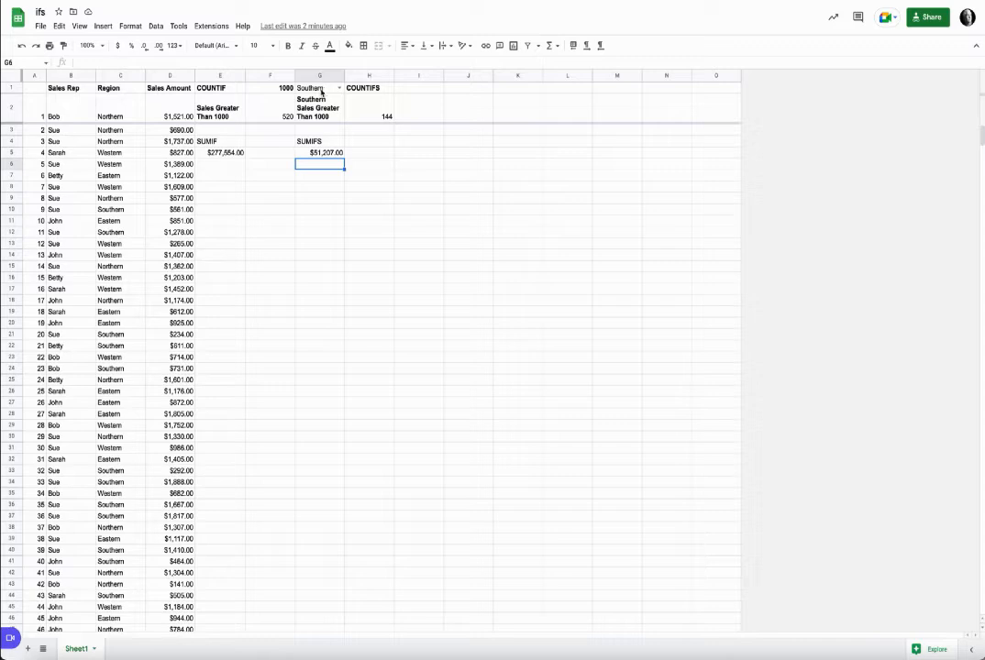
Add a list-from-range dropdown to I1 based on the sales reps in B2:B, and choose the rep named in B2
left_click(435, 91)
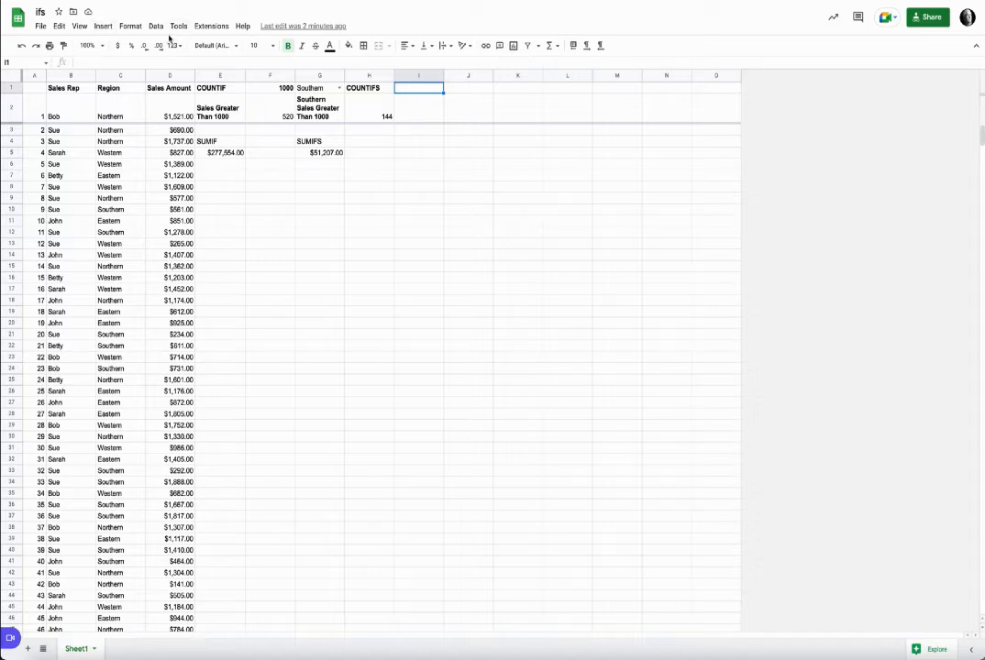
left_click(158, 26)
left_click(202, 226)
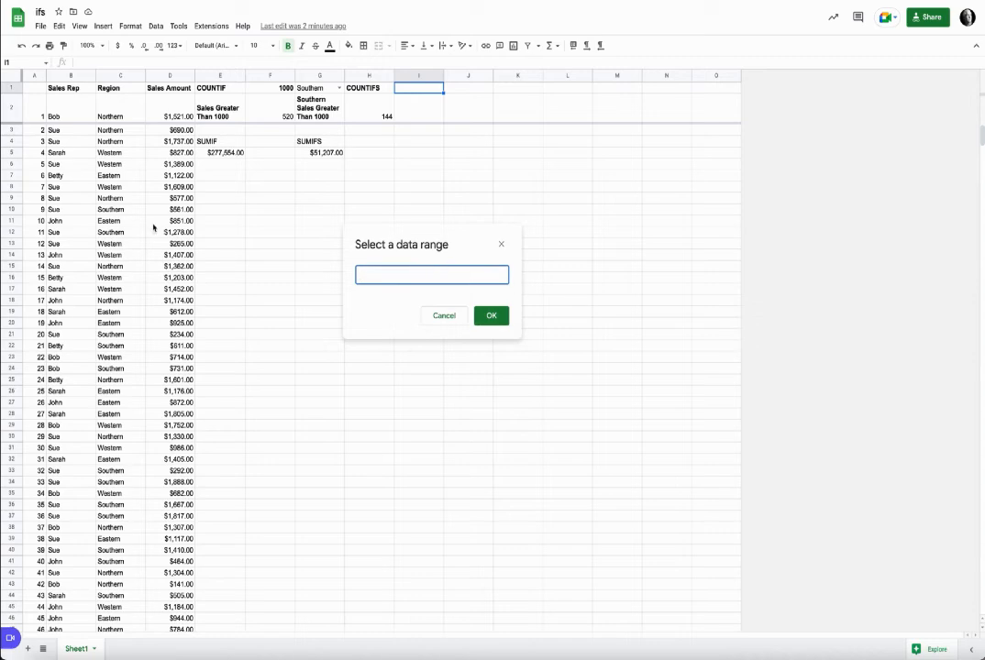
left_click_drag(63, 110, 70, 160)
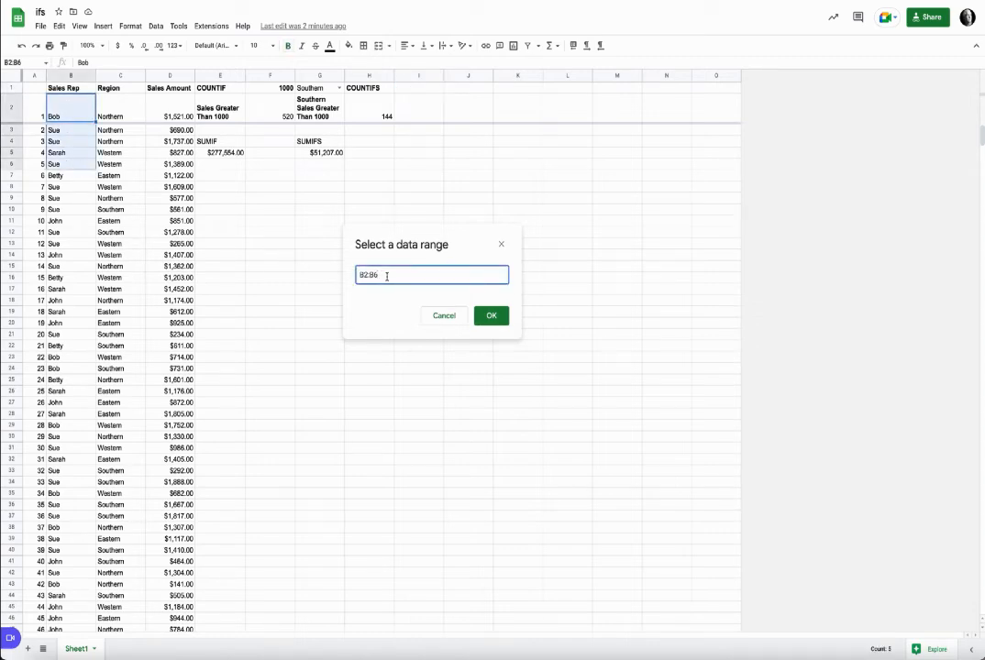
left_click(495, 319)
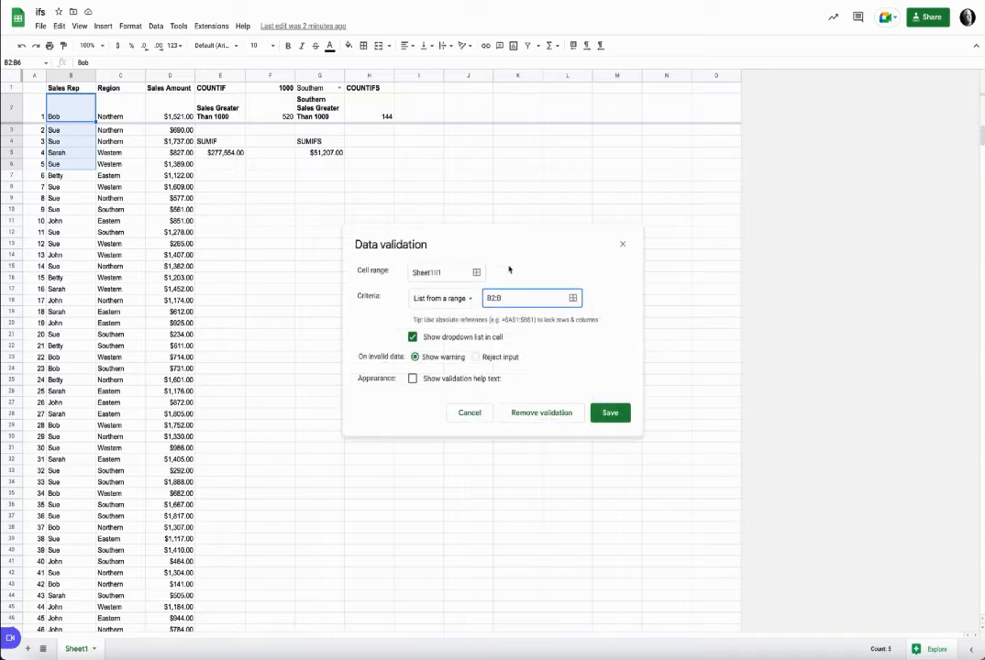
left_click(610, 412)
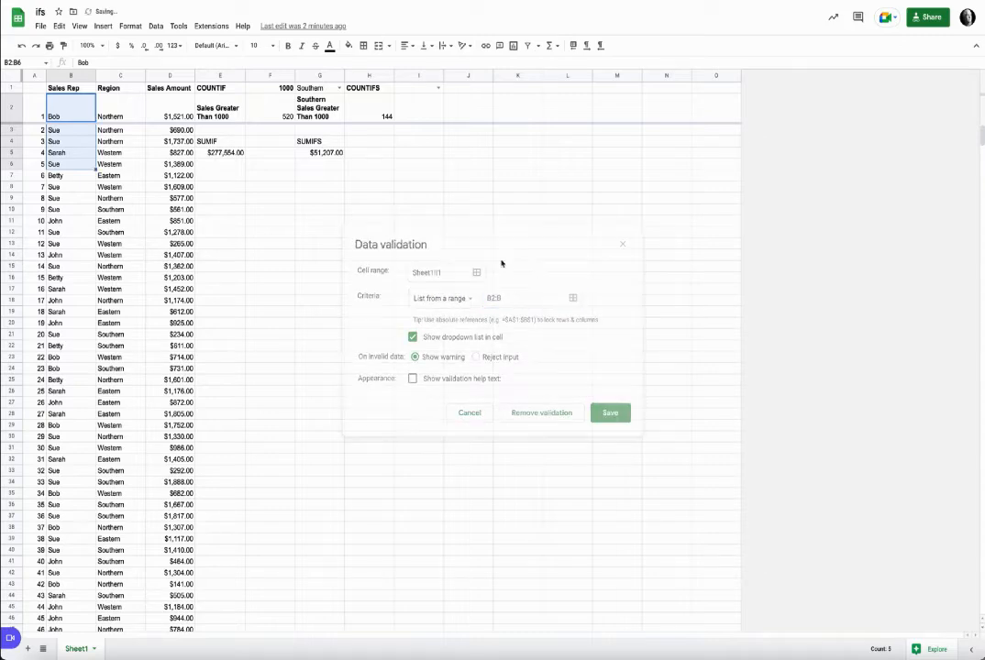
left_click(438, 88)
left_click(417, 102)
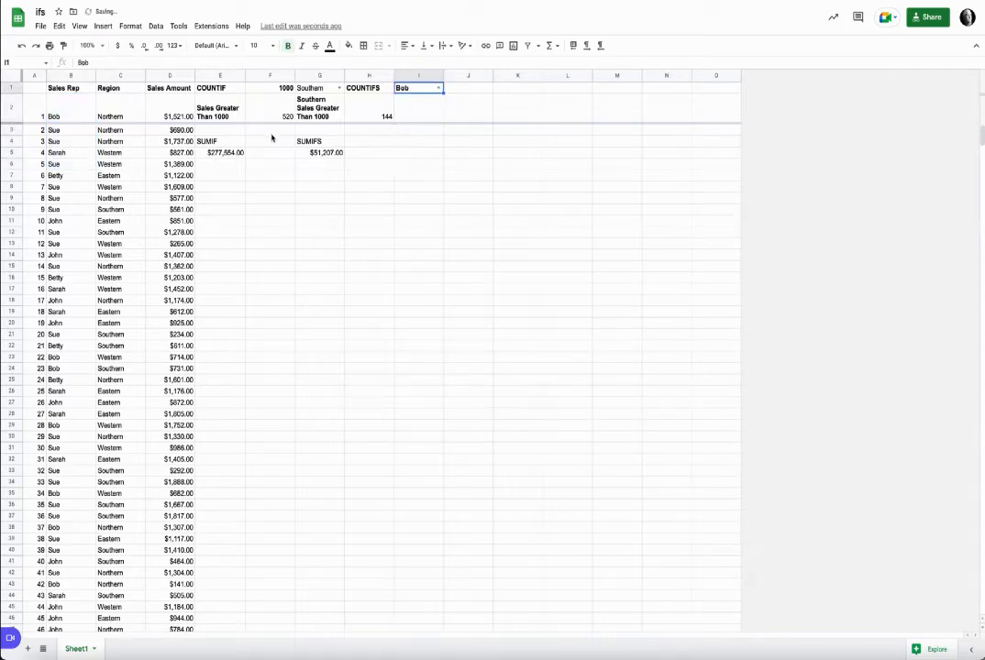
Replace the quoted rep name in the G5 SUMIFS formula with "="&I1, following the criterion style of the E5 formula
left_click(228, 155)
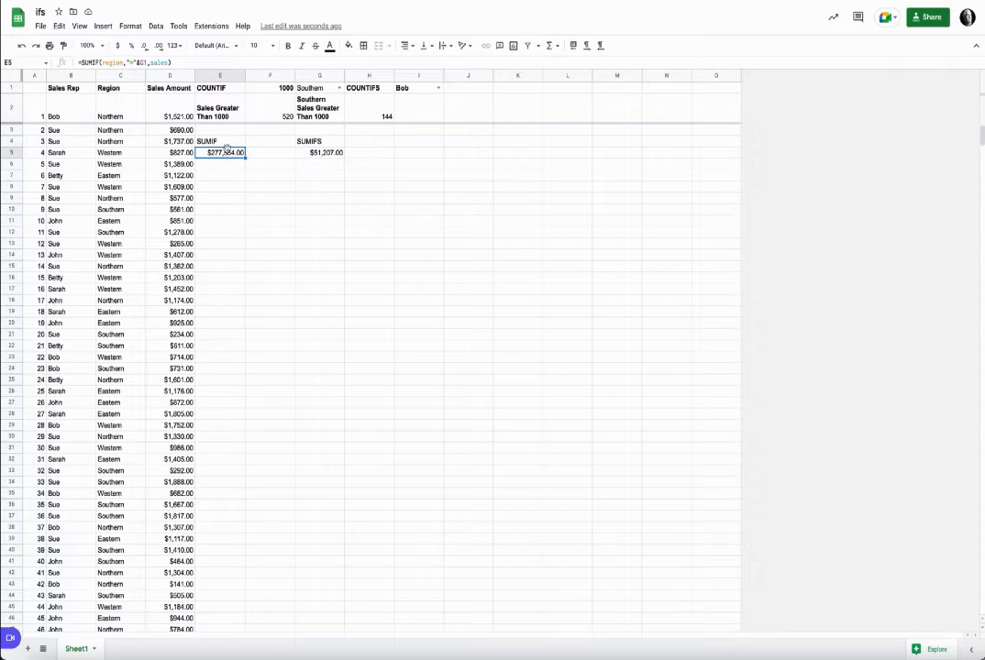
left_click(325, 157)
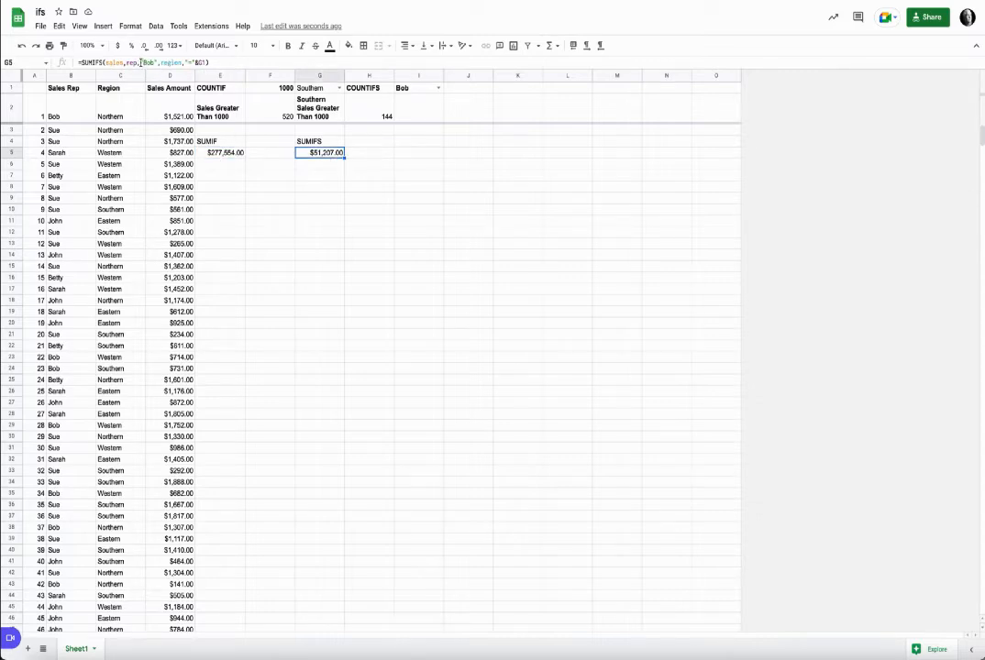
left_click_drag(140, 62, 159, 62)
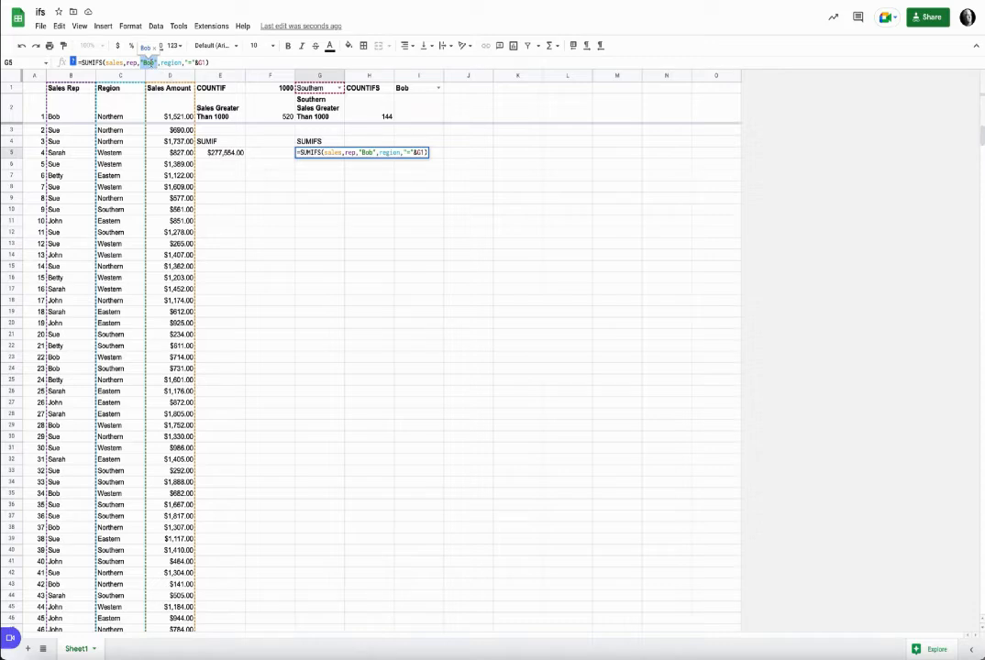
left_click(153, 63)
key("BackSpace")
key("BackSpace")
key("BackSpace")
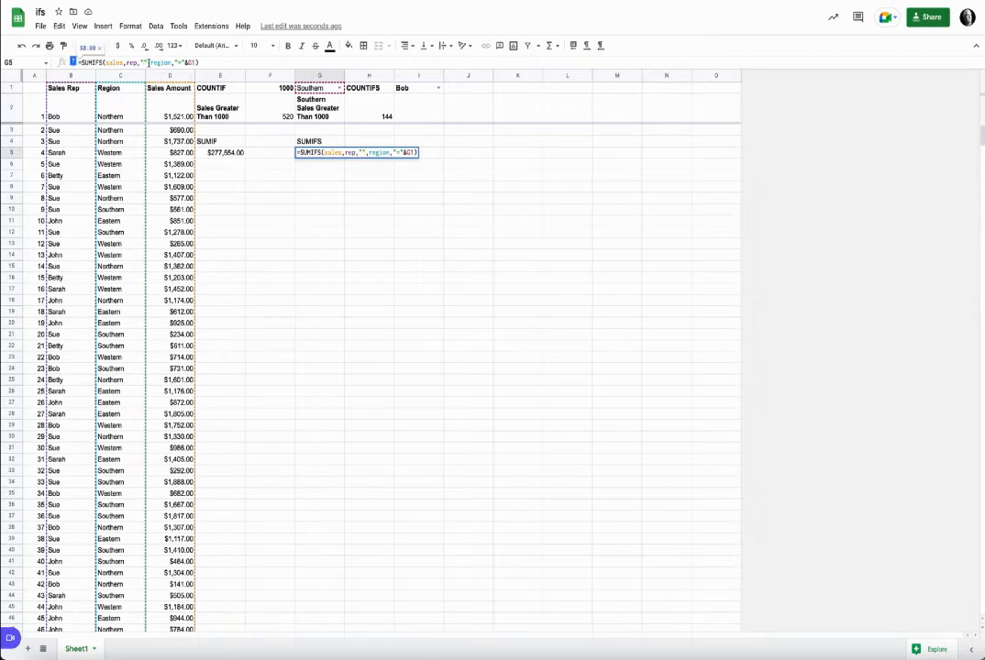
type("*")
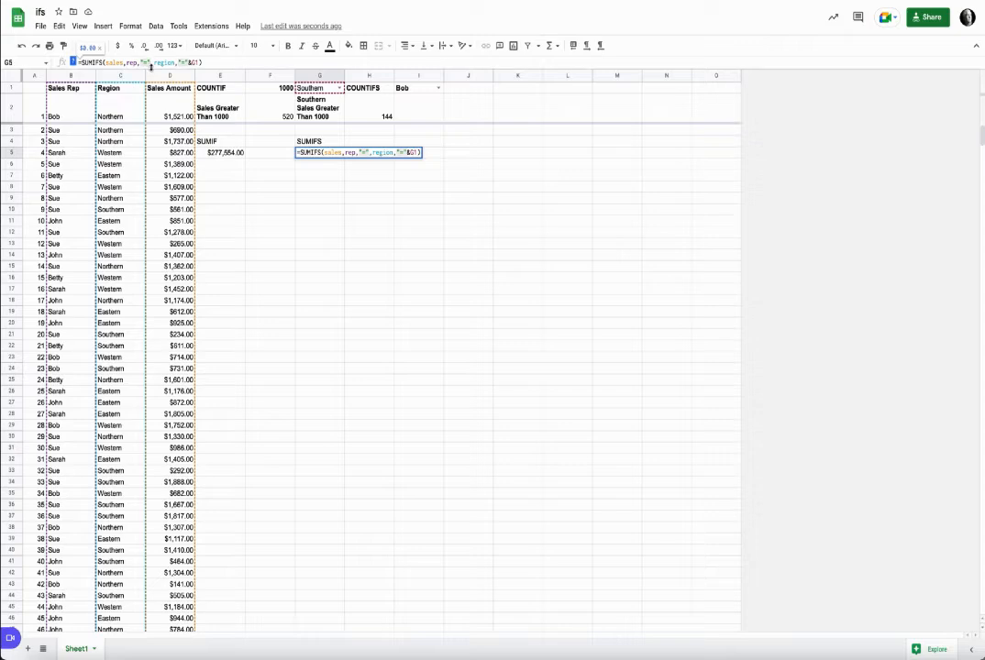
type("&")
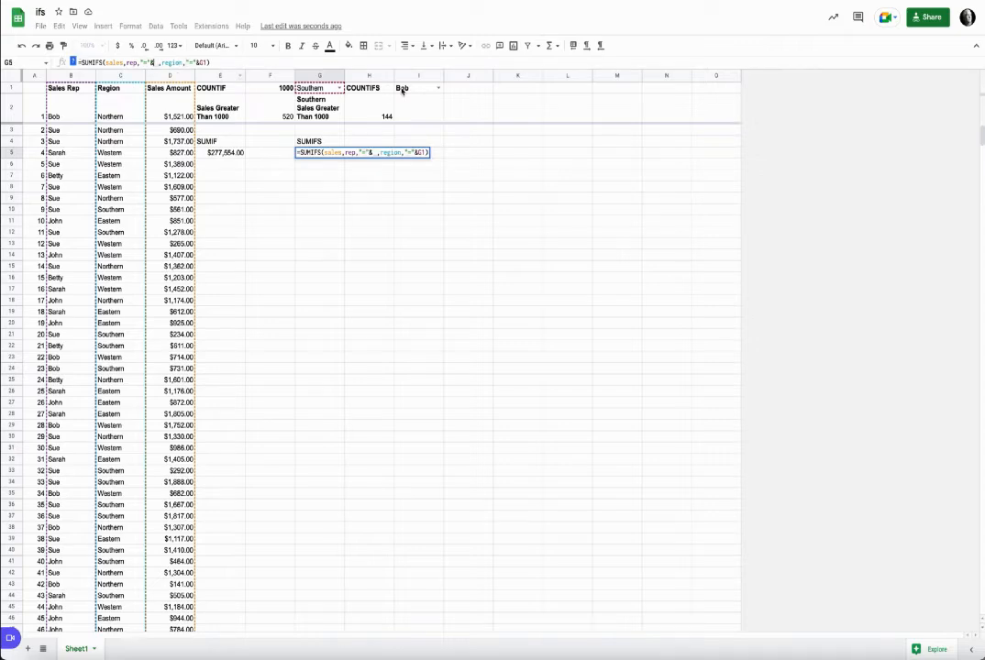
left_click(403, 88)
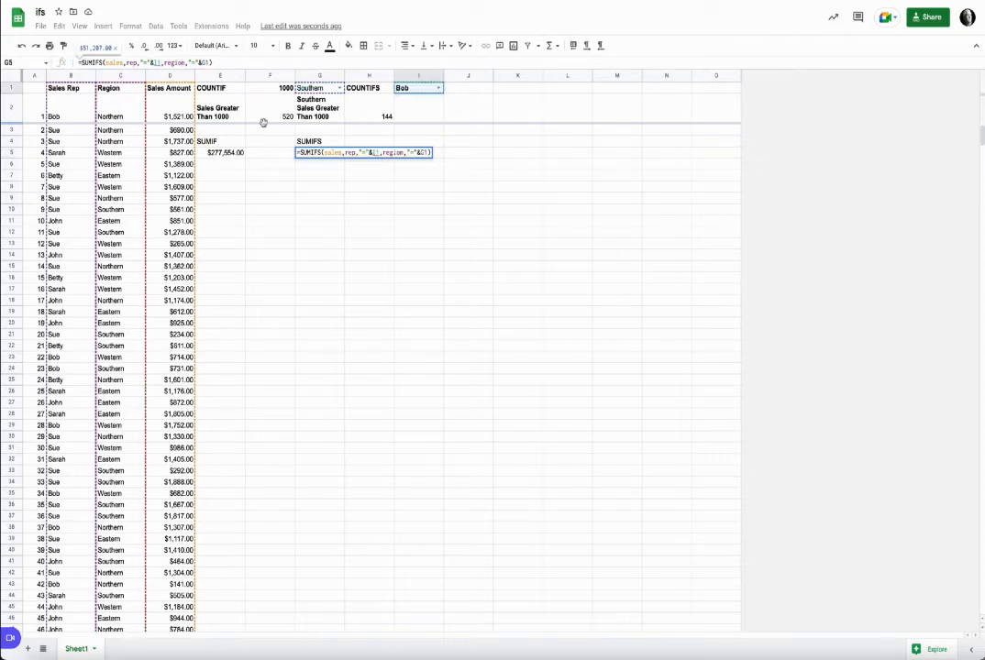
key("Return")
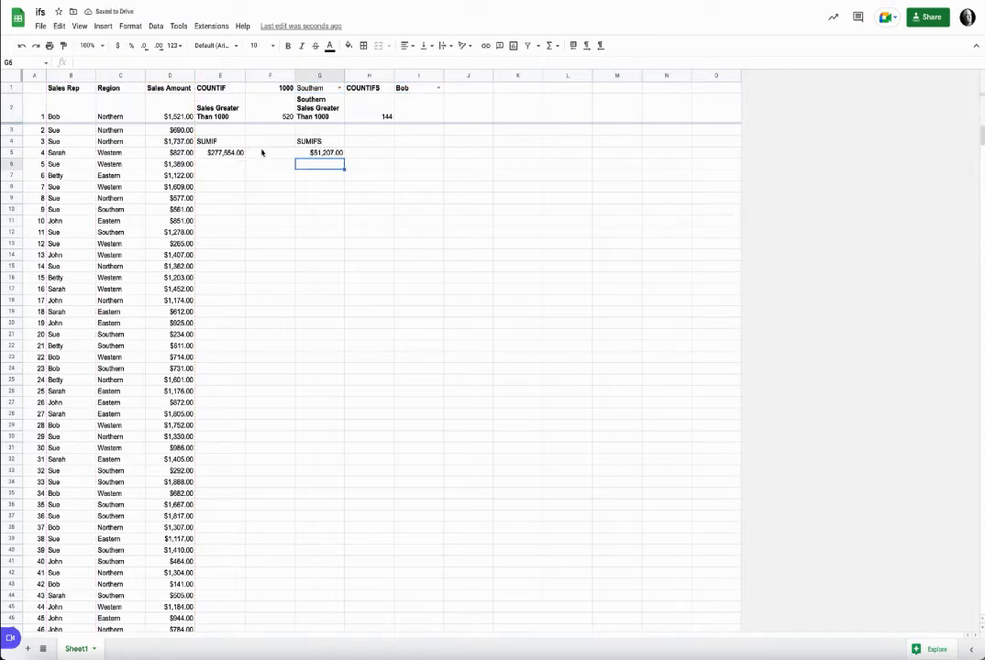
Open the dashboard sheet and examine the COUNTIF formula under Eastern in A7
left_click(237, 155)
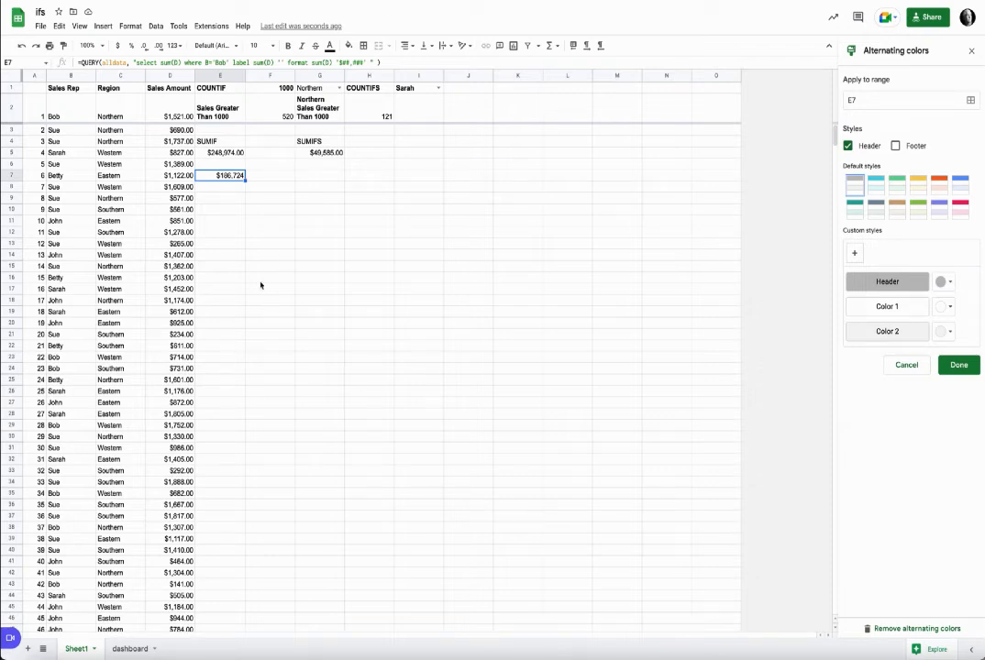
left_click(129, 649)
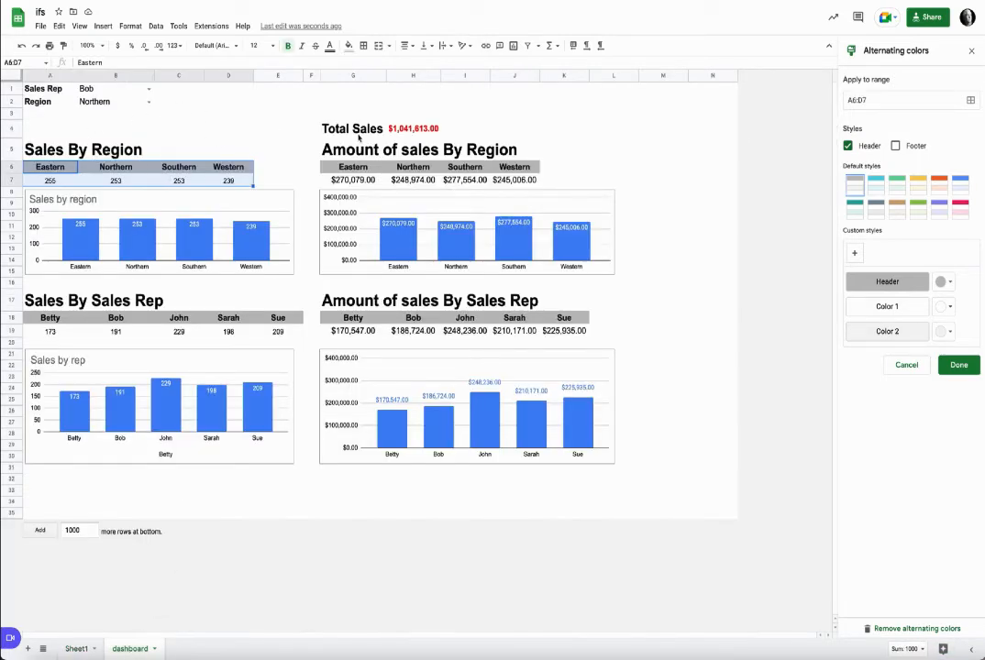
left_click(52, 182)
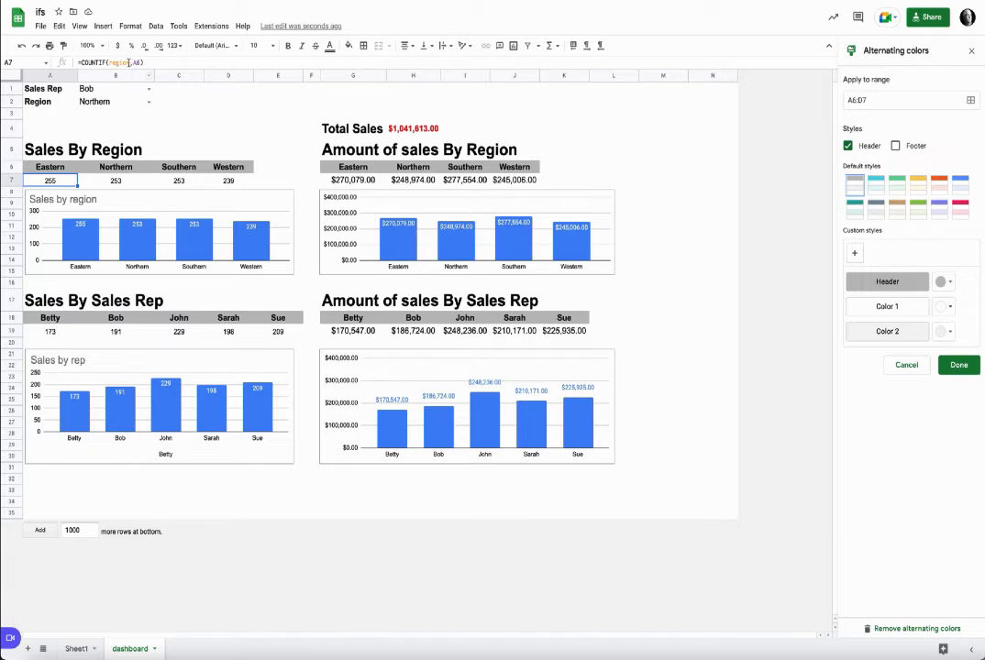
Clear the Sales By Region counts in B7:D7 and refill them by copying the A7 COUNTIF formula across
left_click_drag(116, 181, 225, 181)
key("Delete")
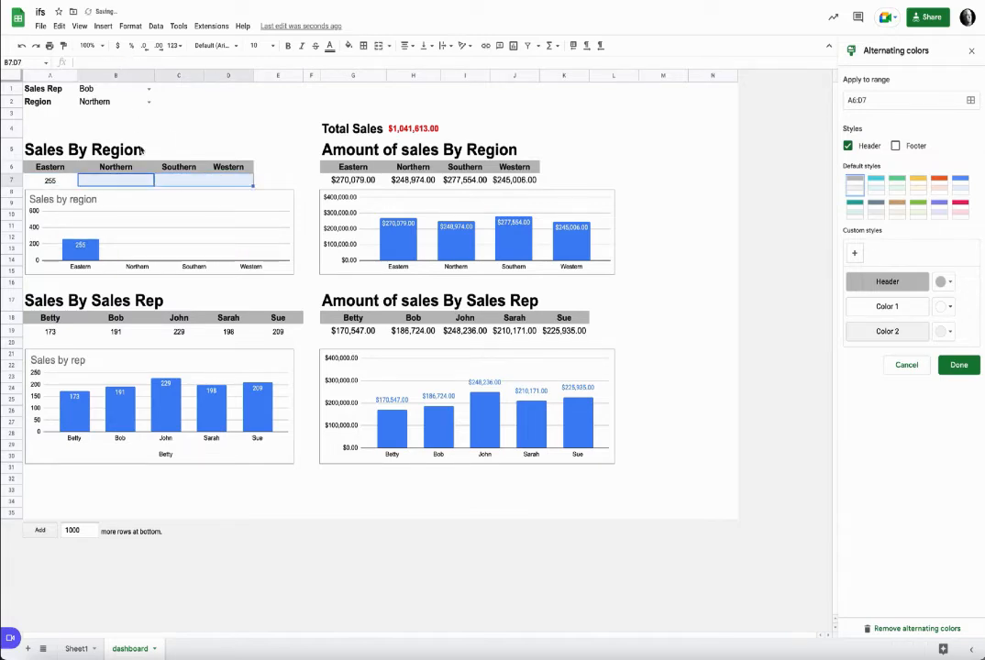
left_click(55, 180)
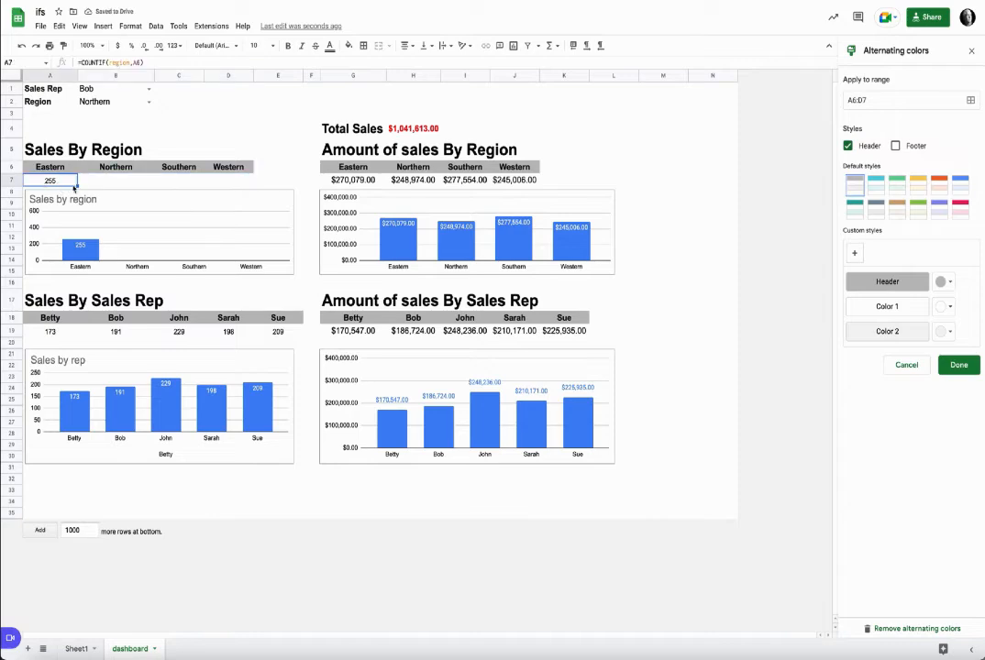
left_click_drag(78, 186, 216, 183)
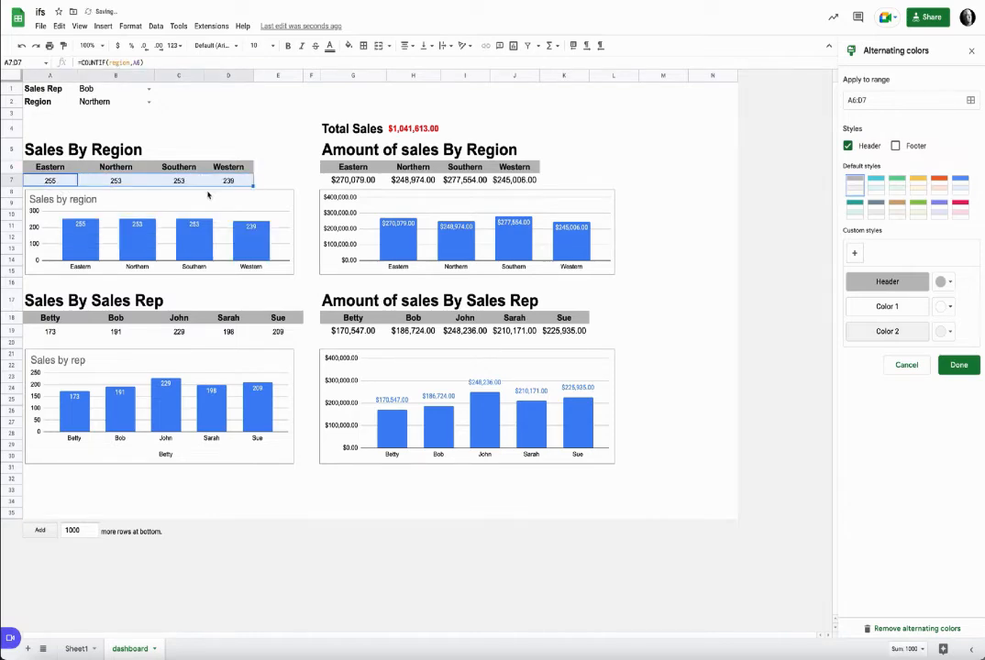
Check the COUNTIF formulas in row 7 and A19, and the SUMIF formulas in G7 and G19 of the dashboard
left_click(134, 182)
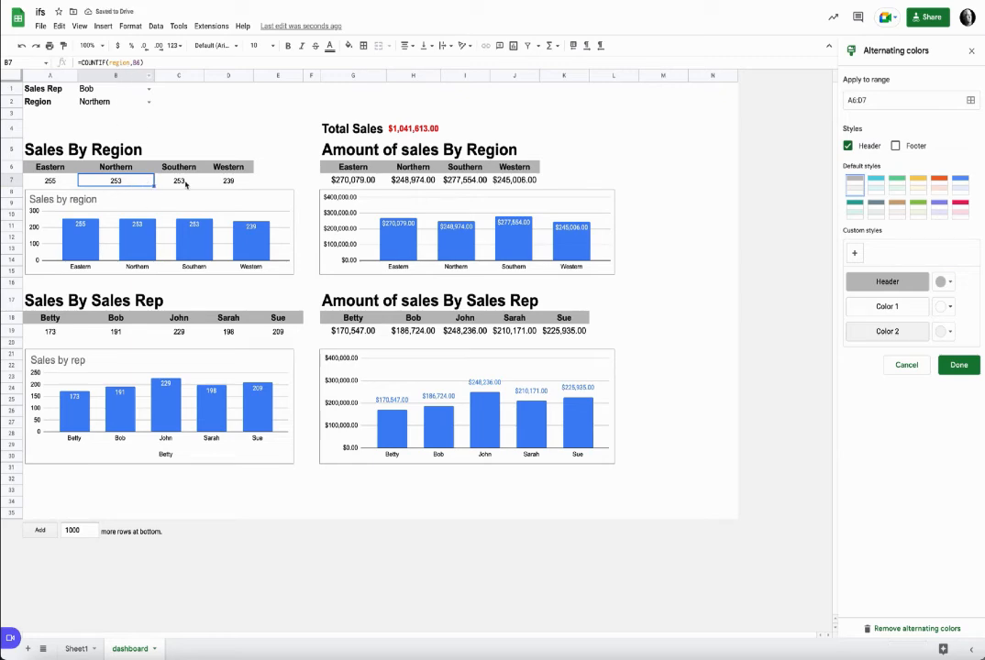
left_click(185, 182)
left_click(229, 183)
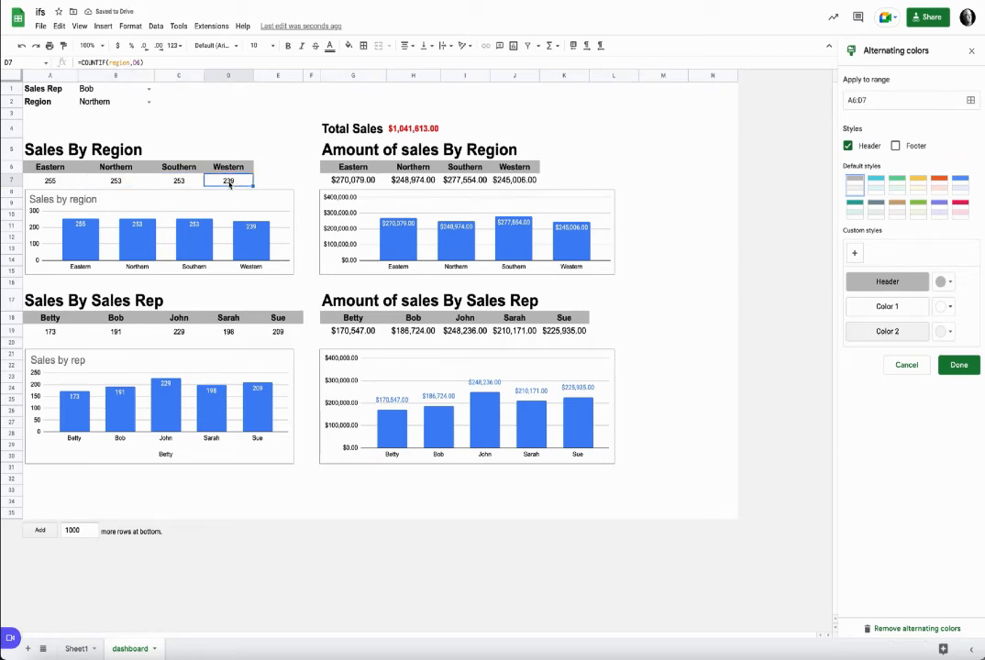
left_click(44, 185)
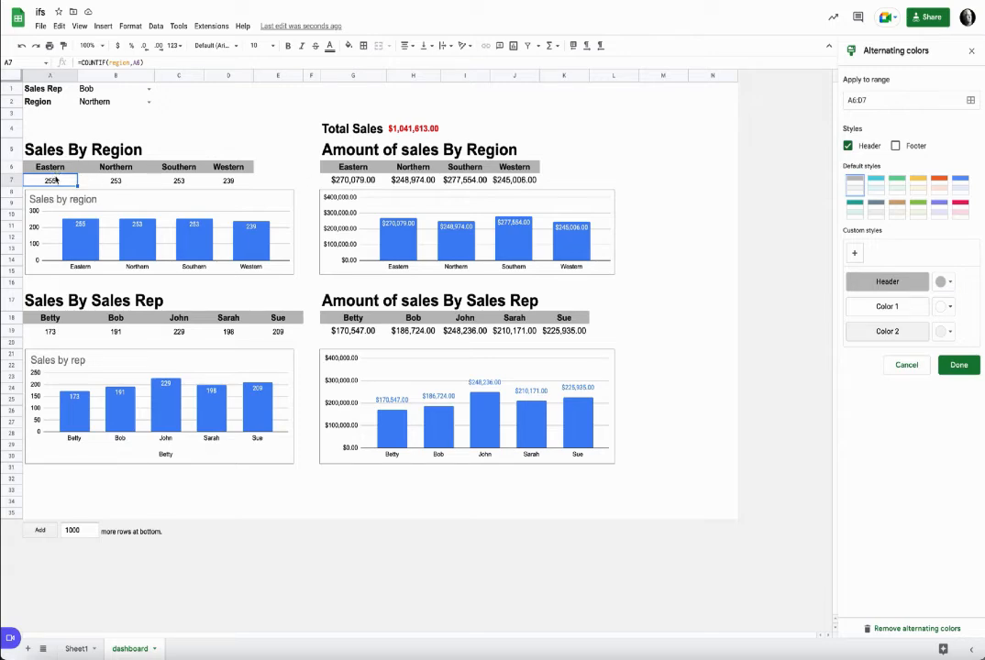
left_click(54, 333)
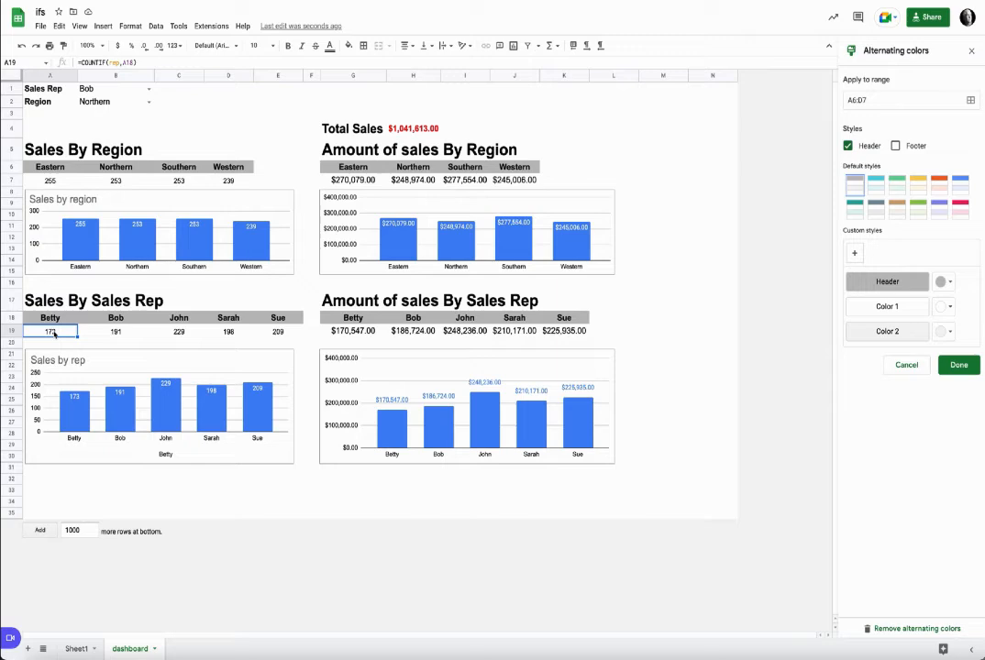
left_click(351, 181)
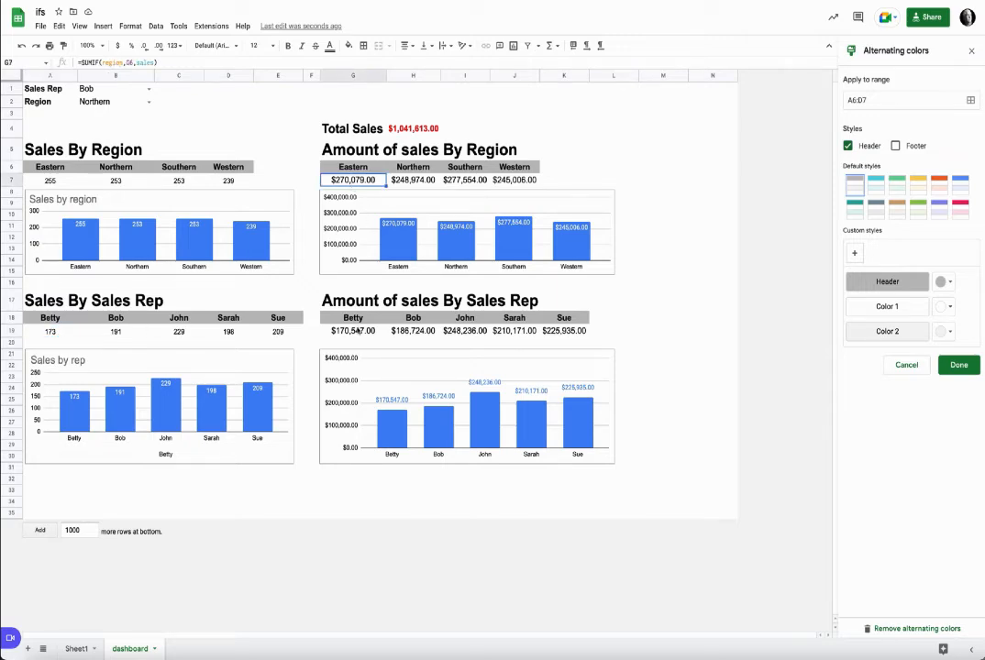
left_click(357, 335)
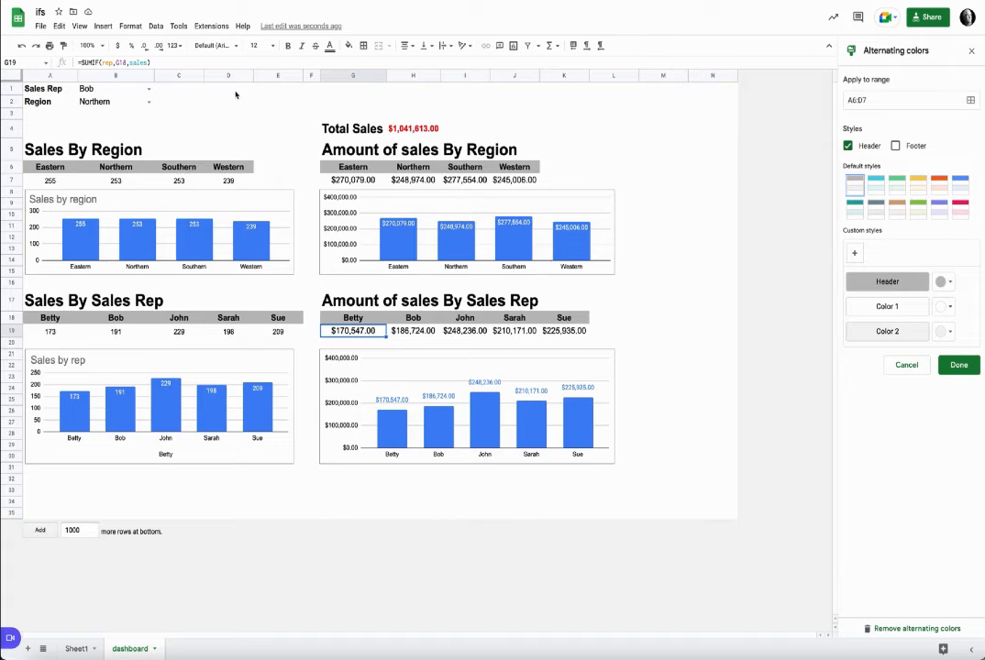
Start a QUERY formula in dashboard cell D1 with the alldata named range as its data argument
left_click(235, 89)
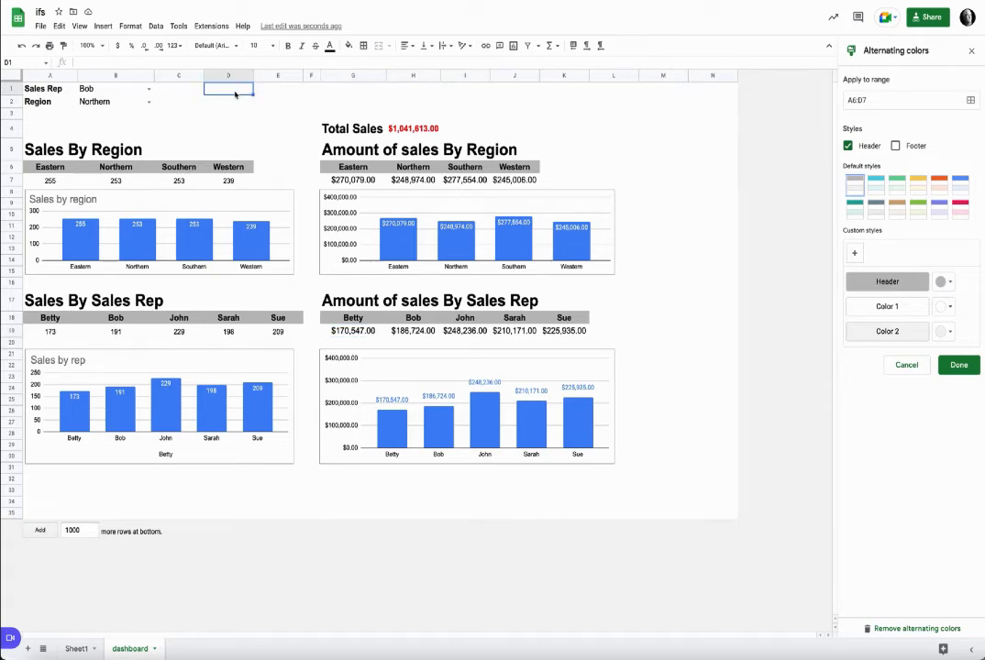
type("=quer")
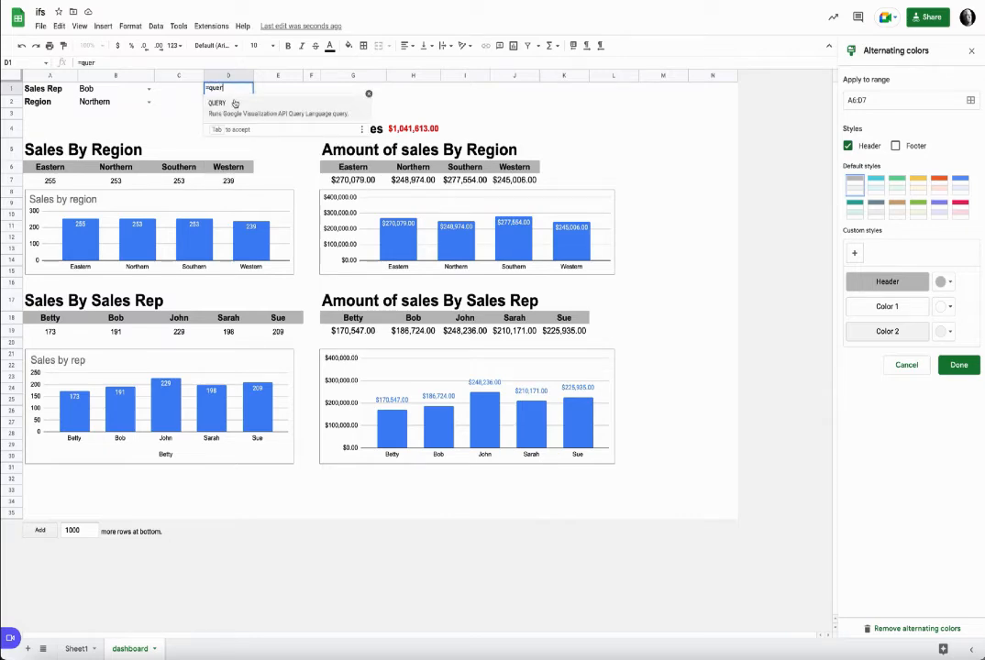
key("Tab")
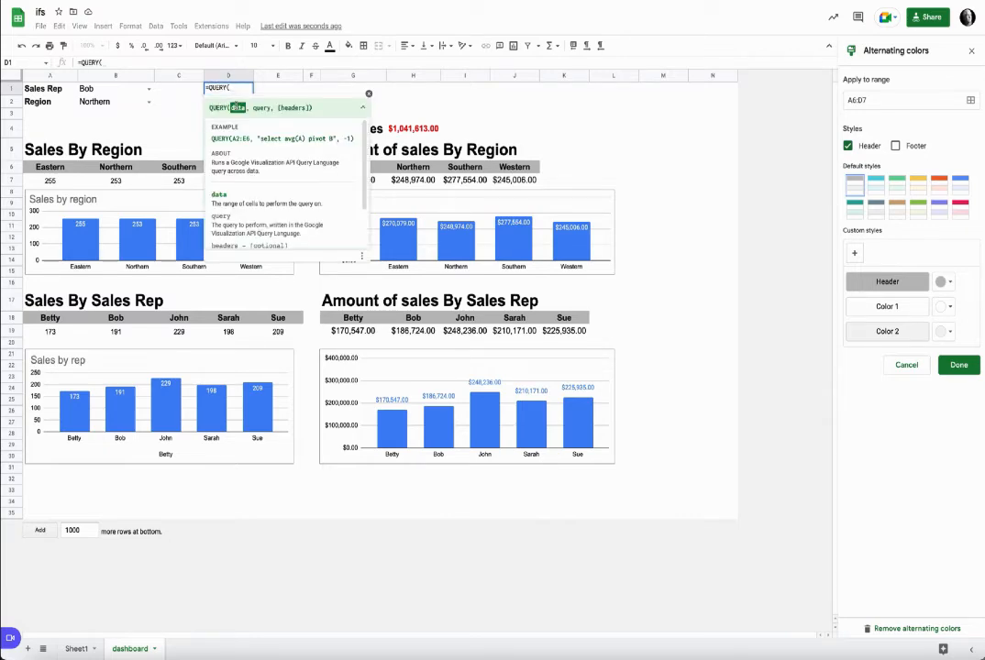
type("sa")
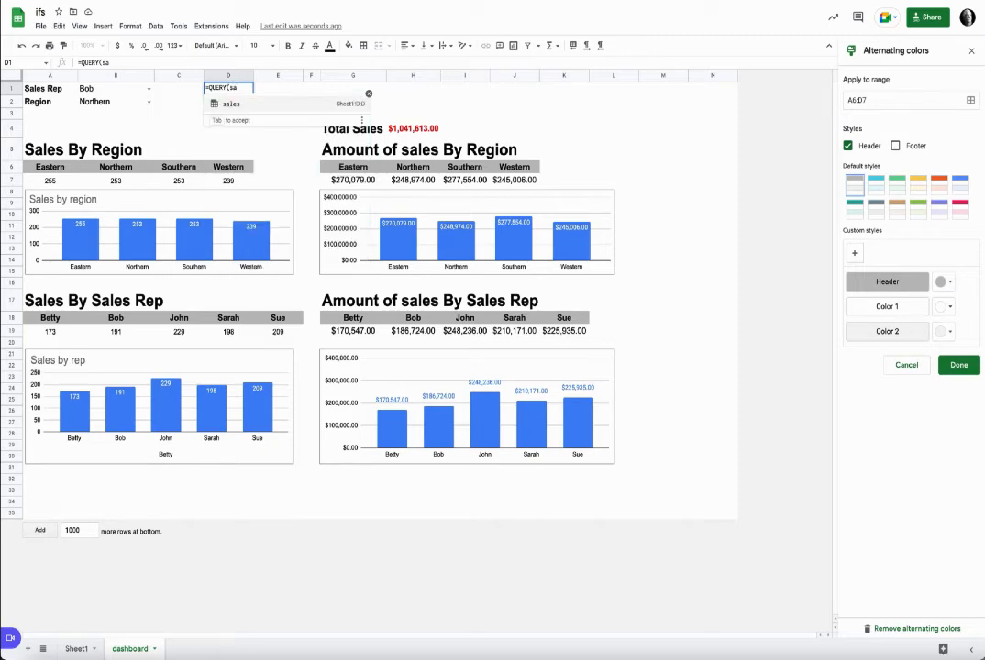
key("BackSpace")
key("BackSpace")
type("all")
key("Tab")
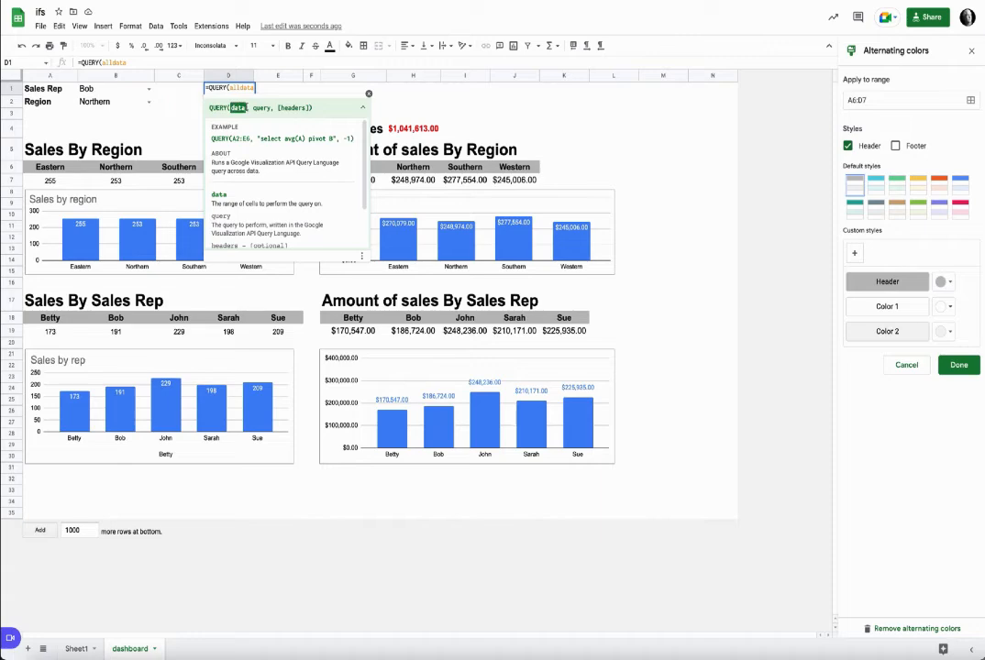
type(", ")
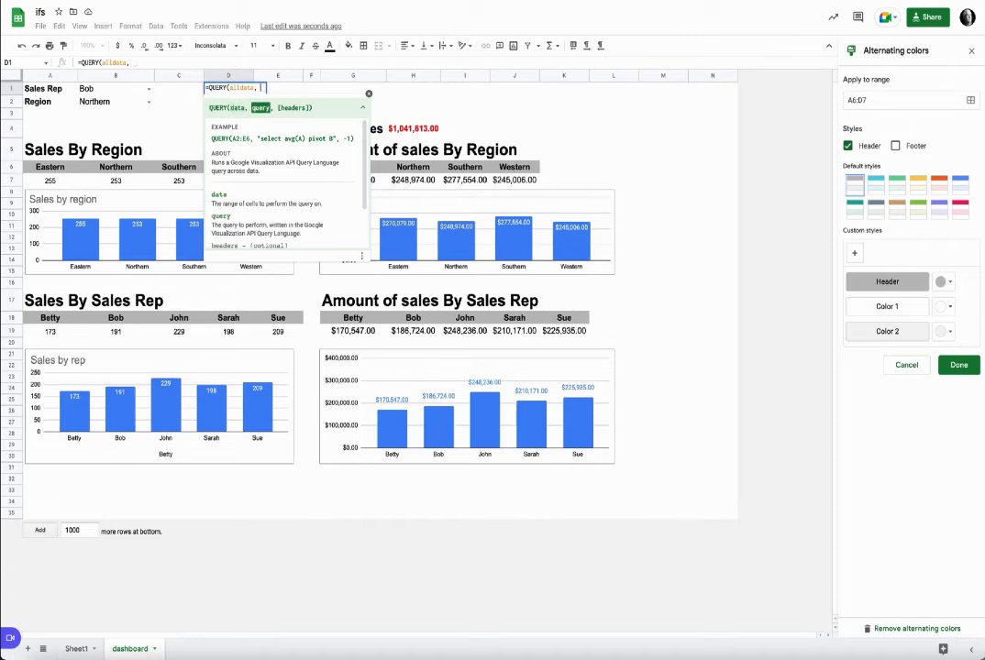
Complete the D1 QUERY with "select sum(D) where B=" matched to the sales rep chosen in B1, and enter the formula
type("\"")
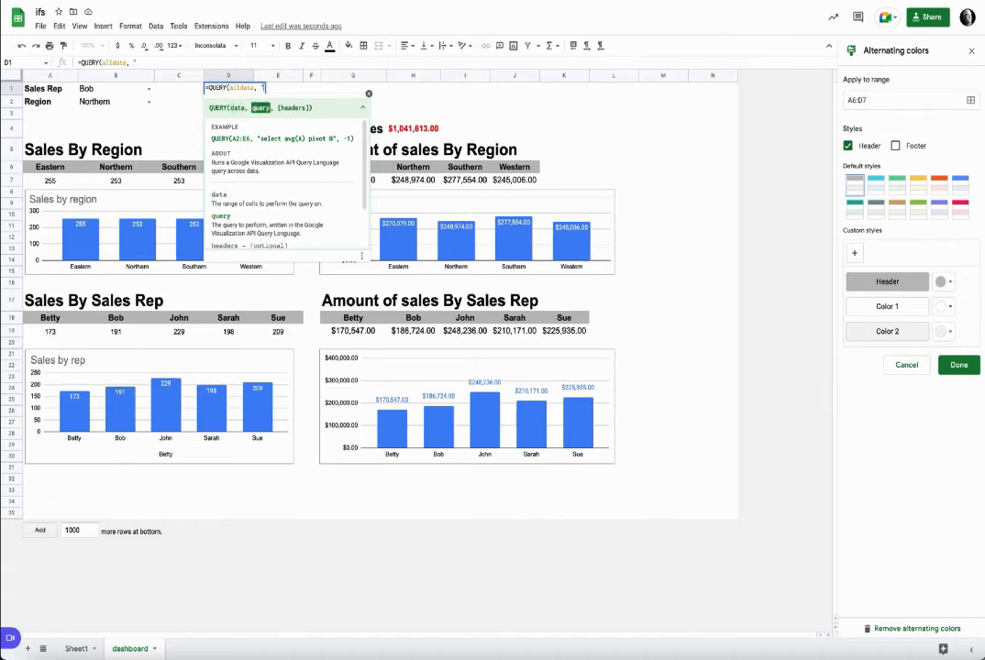
type("select sum(D)")
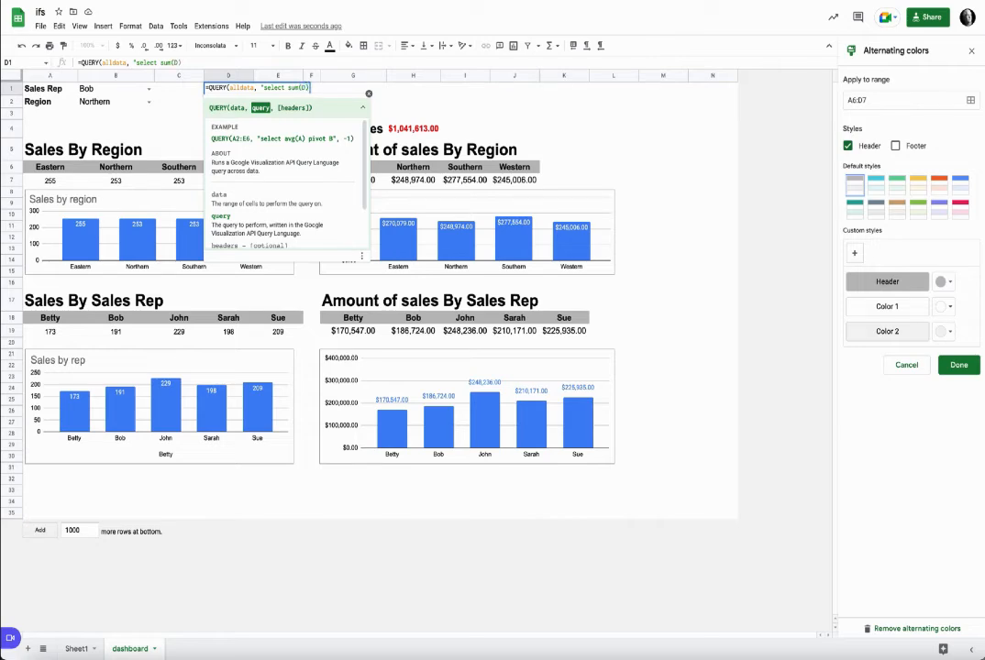
type(",")
type(" where")
type("B=")
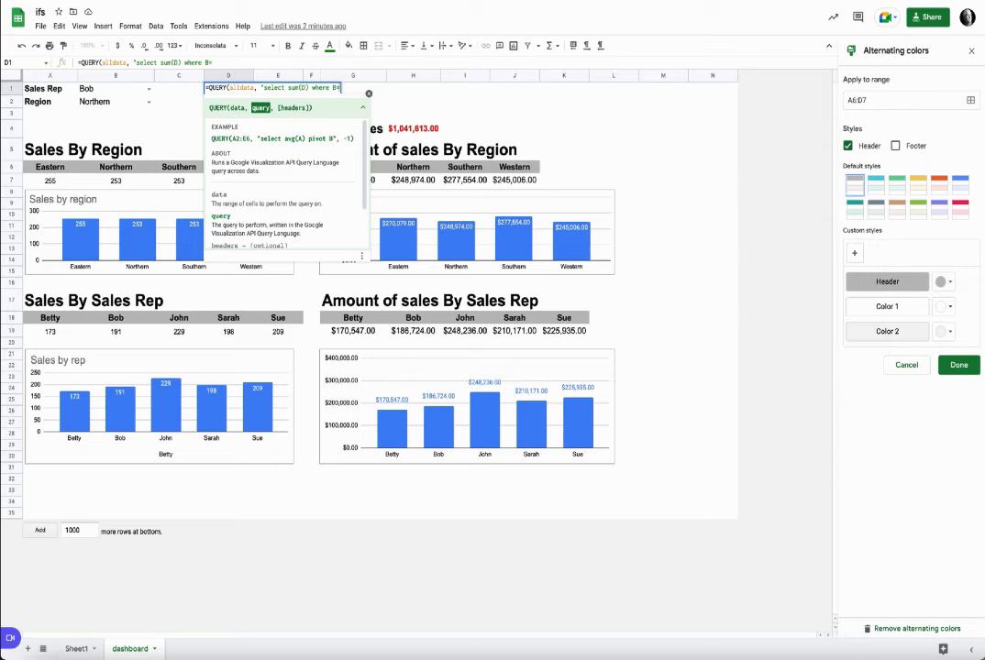
type("''")
type("&")
type("B1")
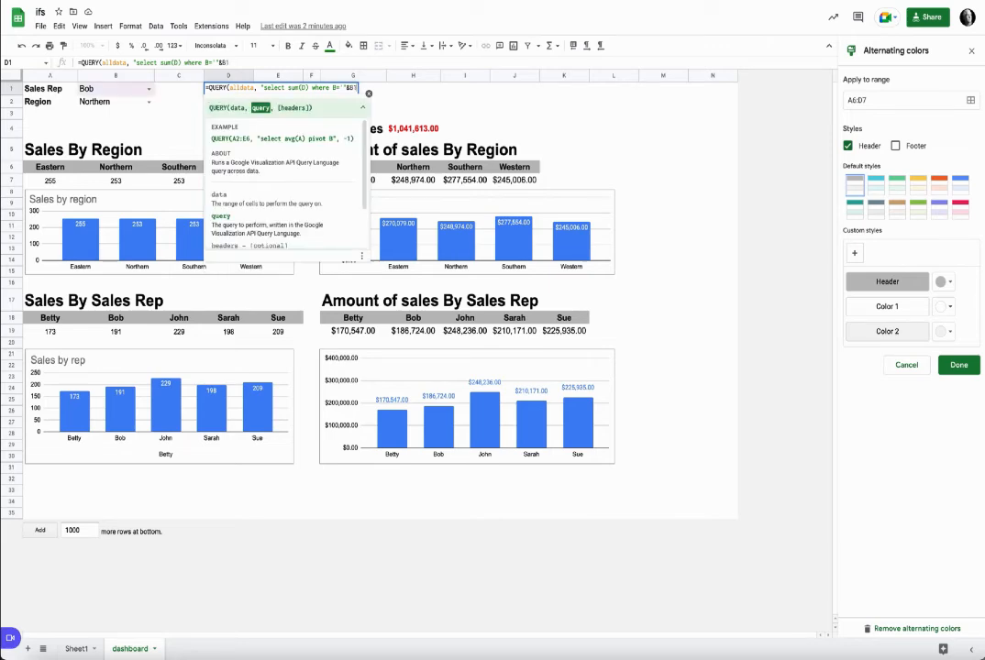
type("&")
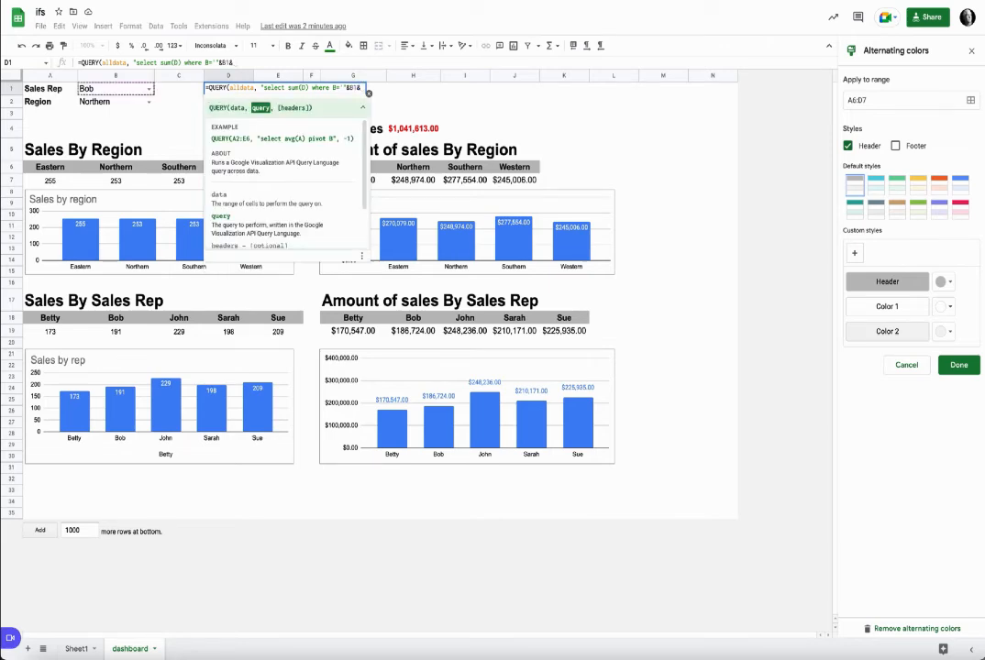
type("\"")
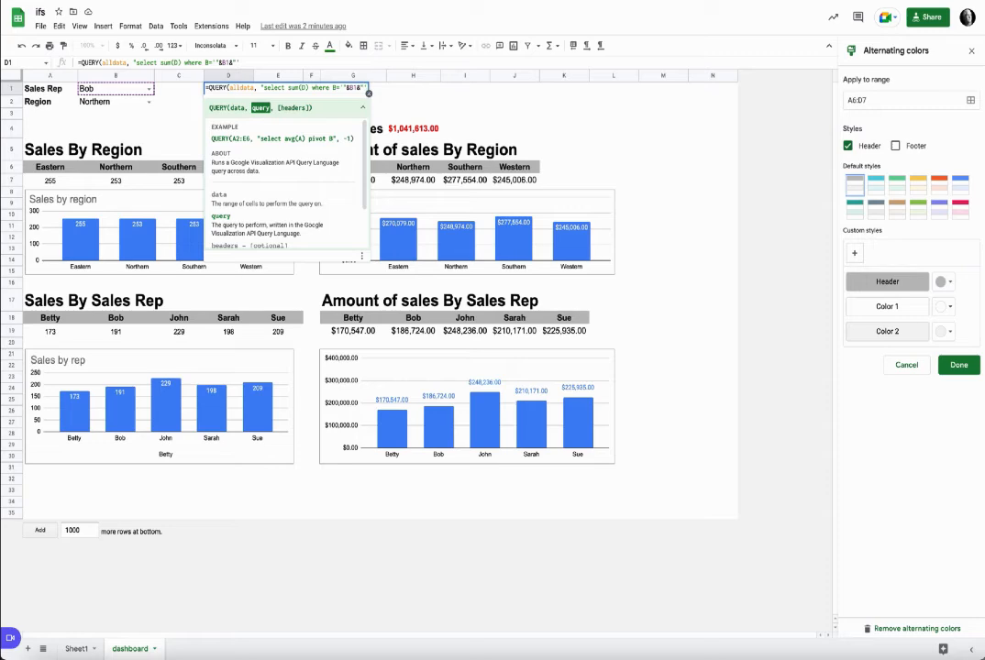
type("'\")")
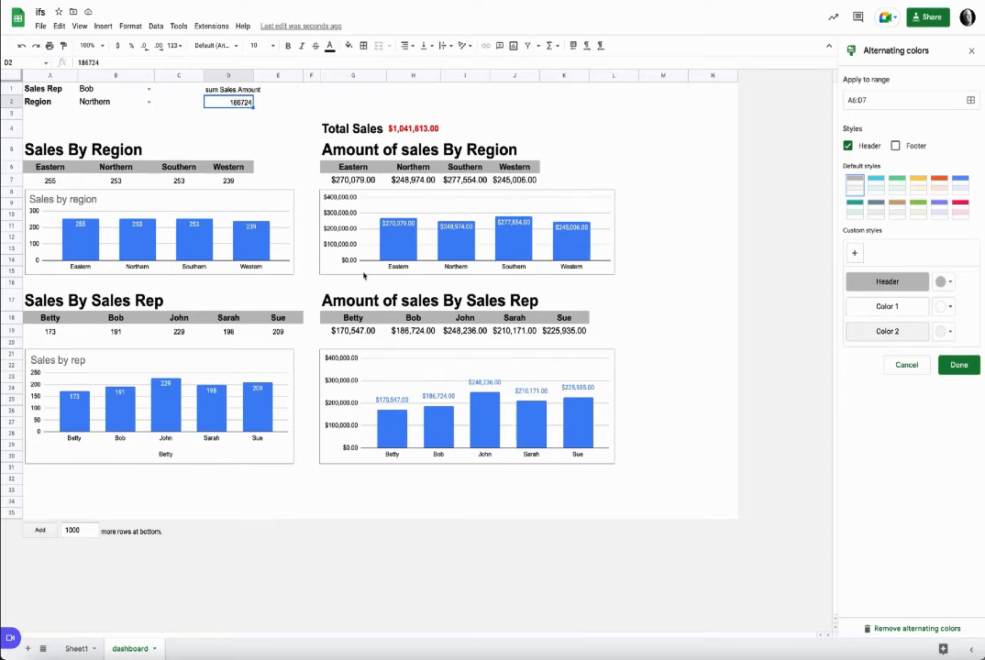
Check the D1 query formula and test it by switching the Sales Rep dropdown in B1 to the second rep listed
left_click(231, 91)
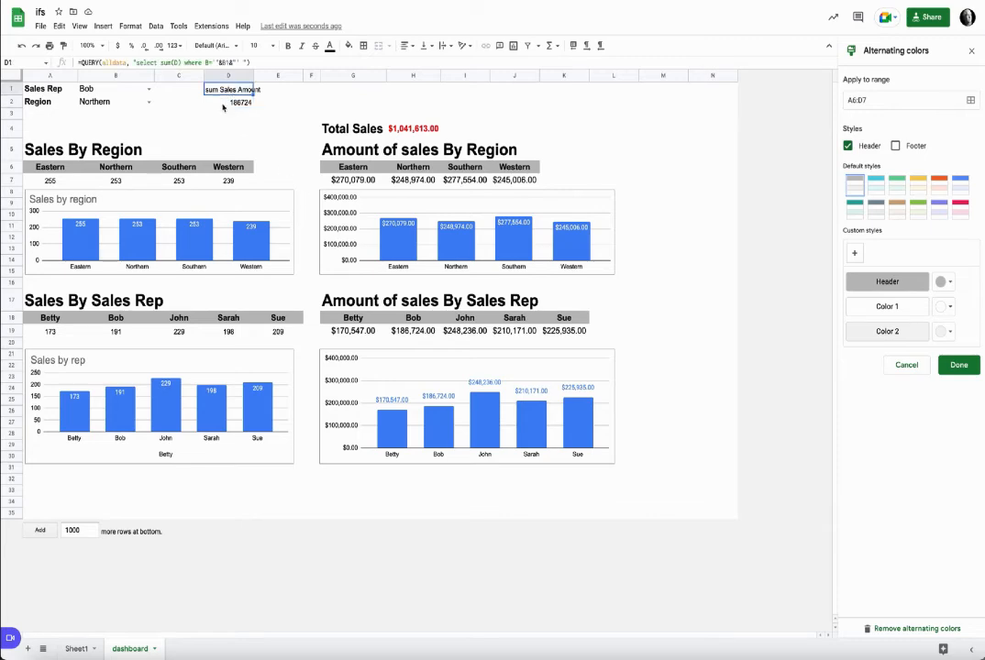
left_click(149, 91)
left_click(84, 117)
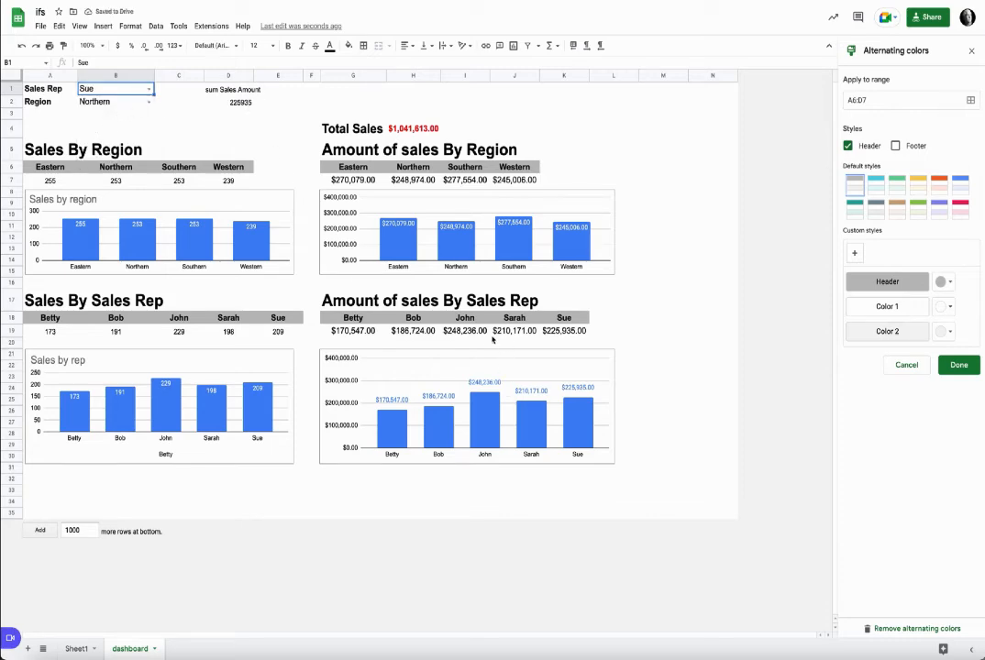
Extend the D1 query with an empty label, label sum(D) '', and the number format clause format sum(D) '$##,$$$'
left_click(243, 92)
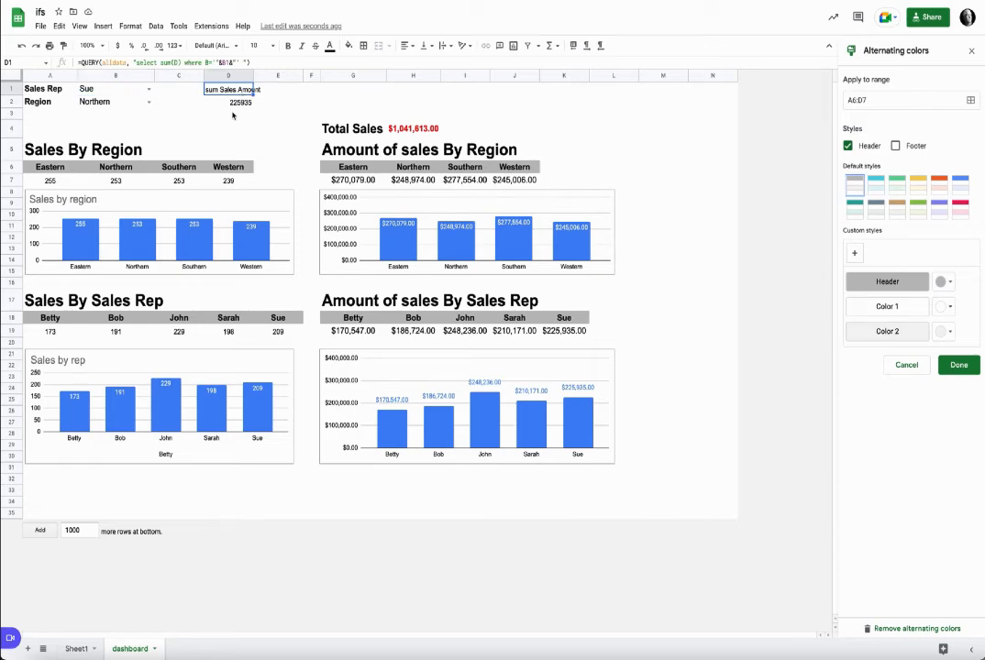
left_click(240, 62)
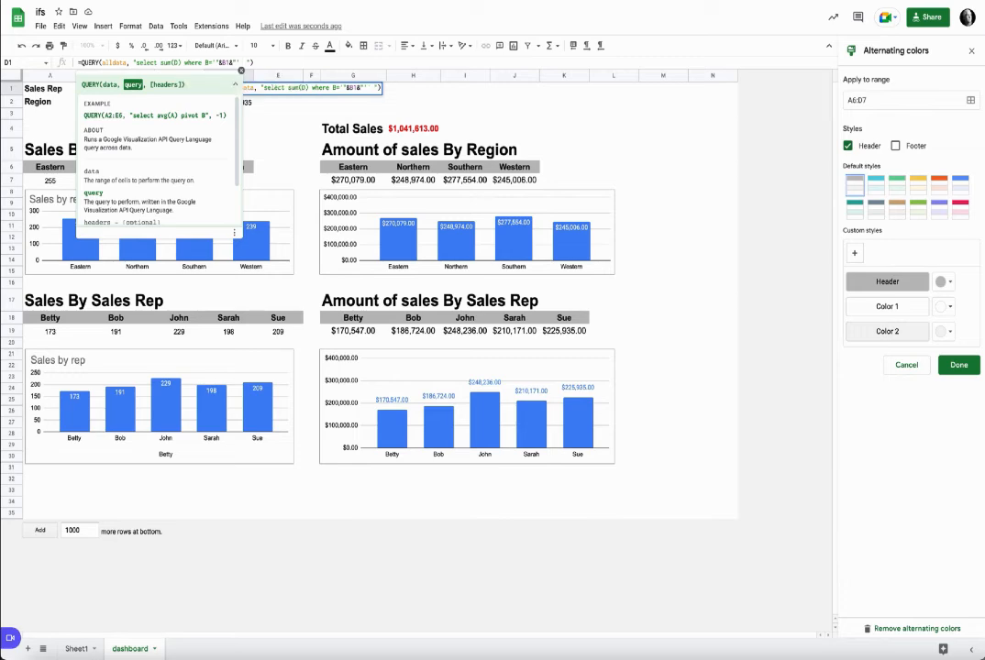
type("label ")
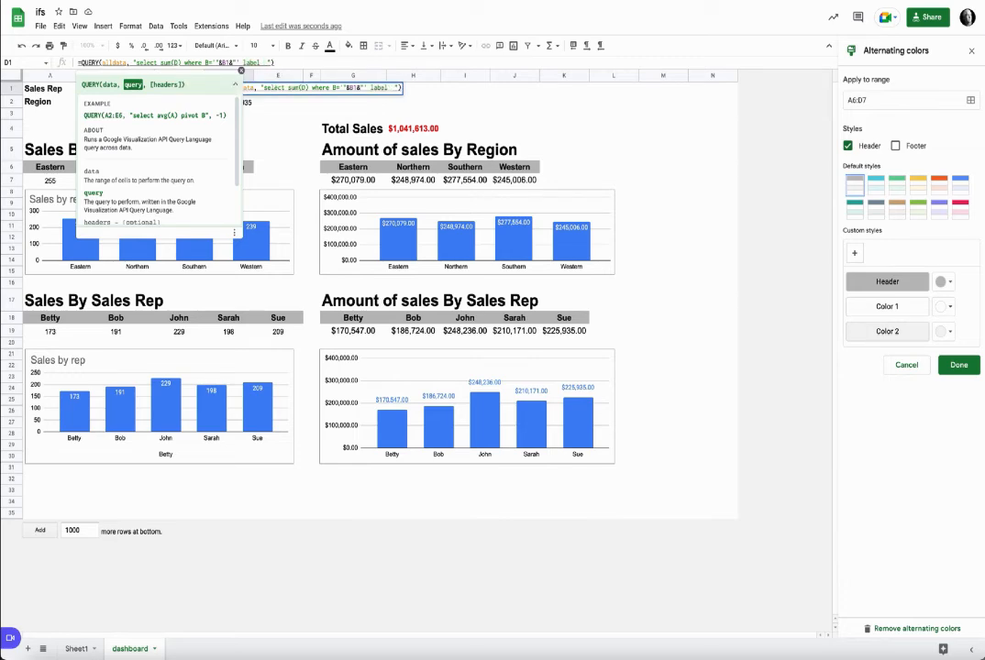
type("sum(D)")
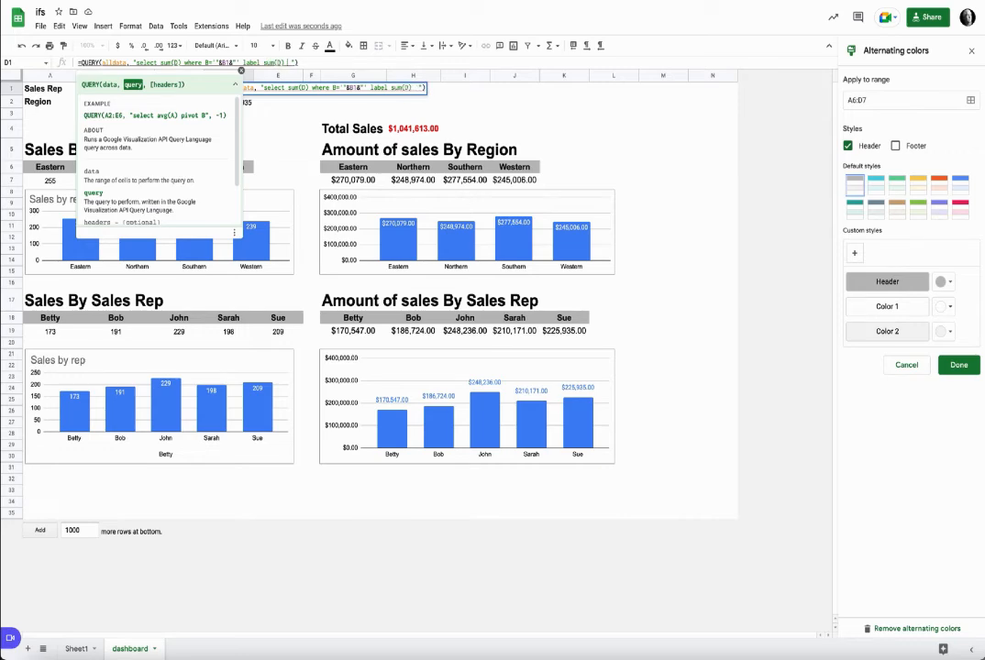
type(" '")
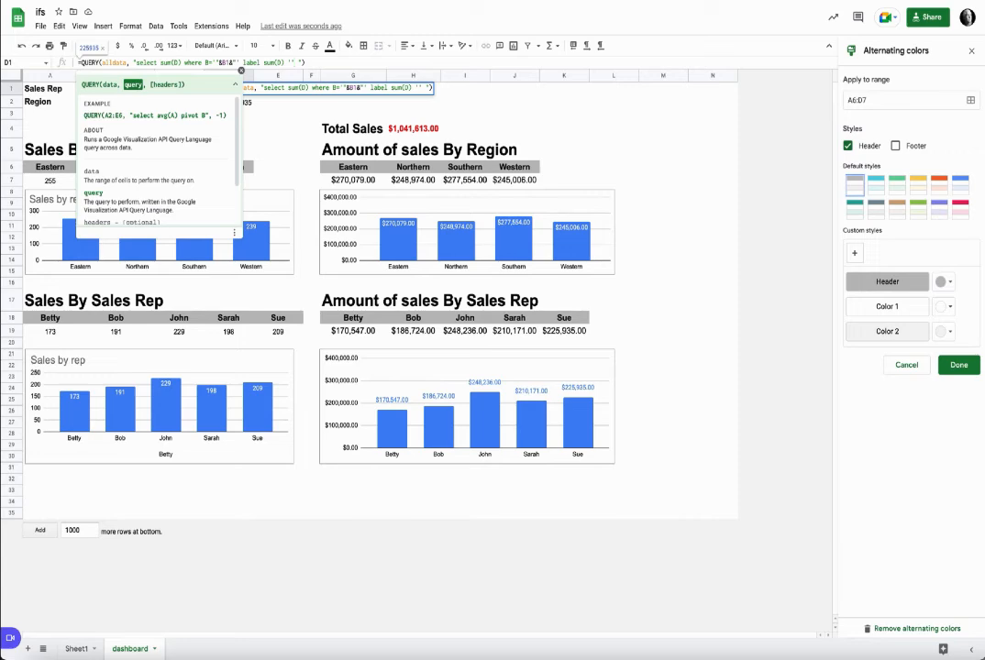
type("' format")
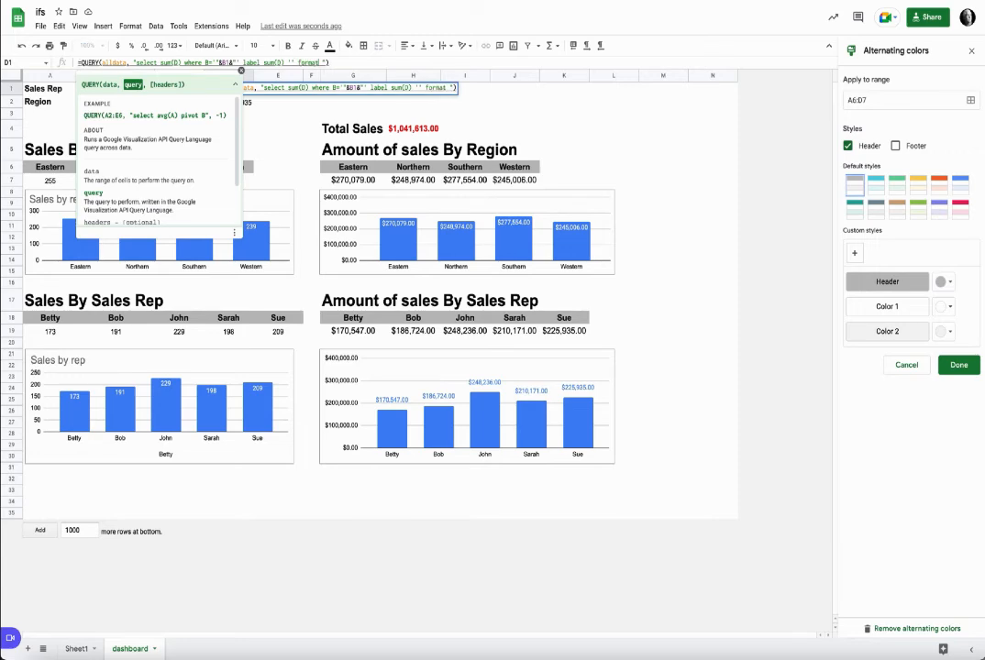
type(" sum(D)")
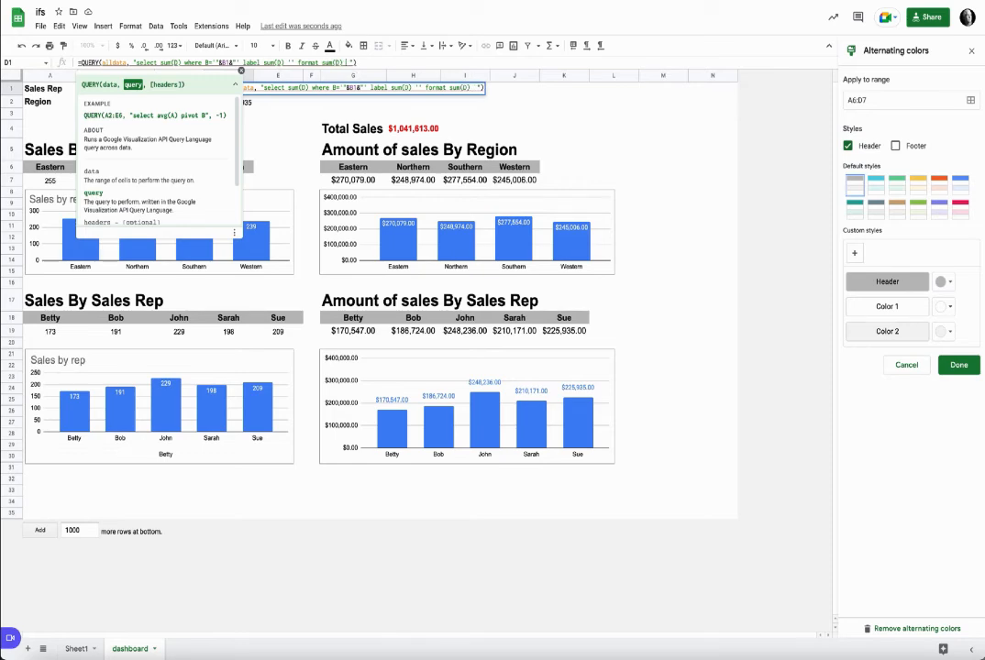
type(" '")
type("$##,$$$")
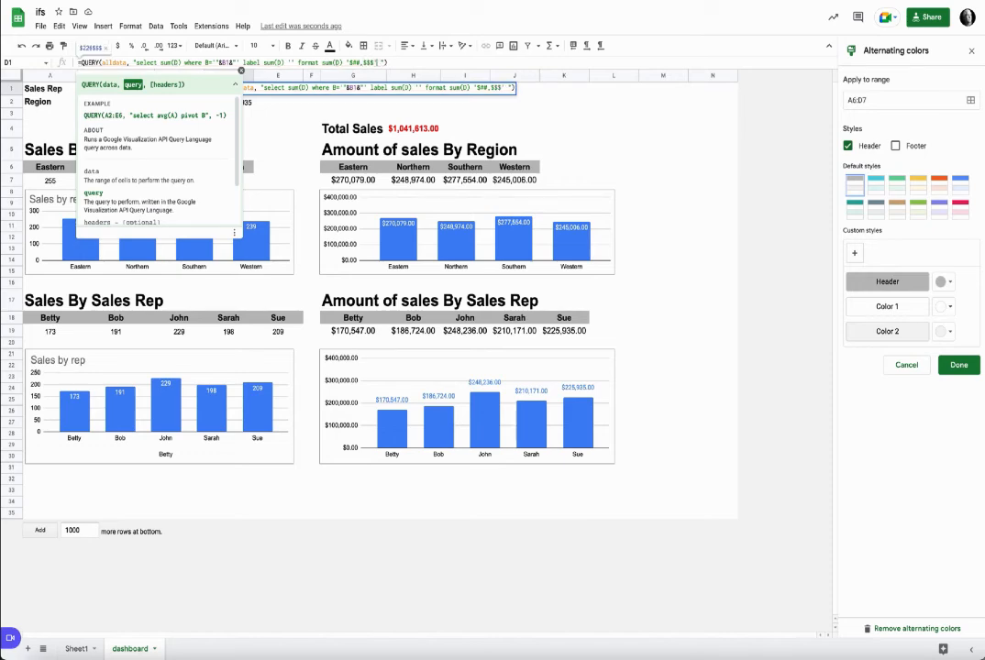
key("Return")
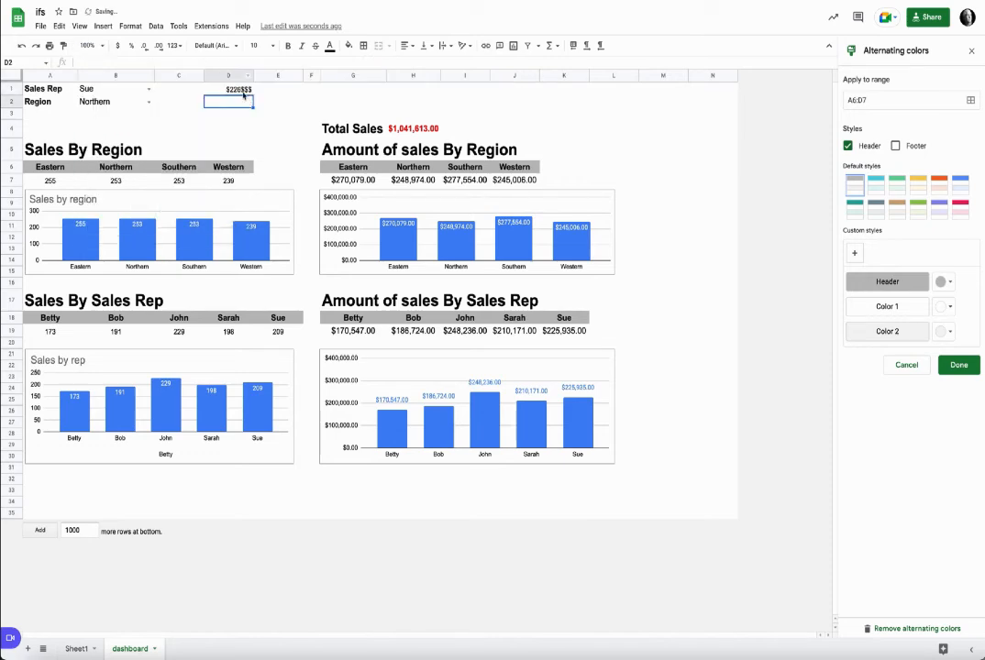
Correct the number format in the D1 query to '$##,###'
left_click(206, 85)
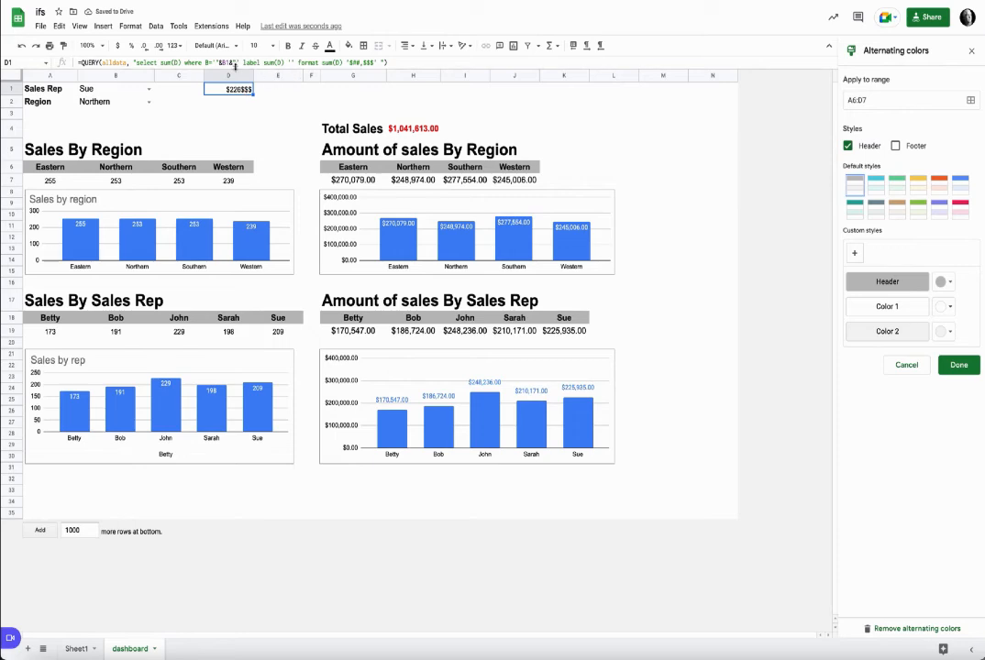
left_click(372, 62)
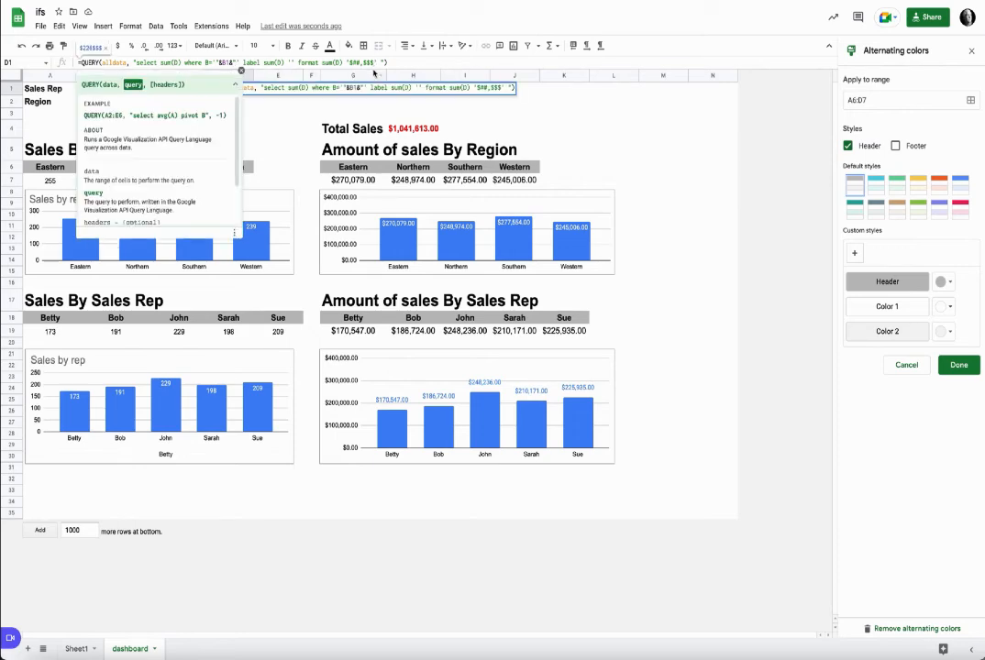
key("BackSpace")
key("BackSpace")
key("BackSpace")
type("###")
key("Return")
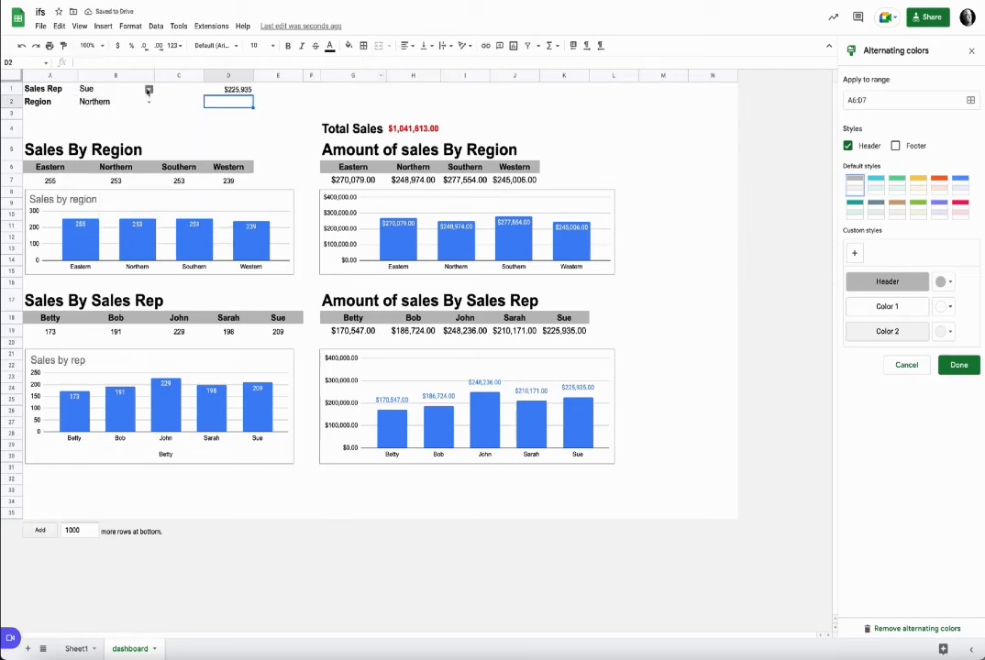
Test the D1 query by switching the Sales Rep dropdown to the first and then the third rep listed
left_click(138, 89)
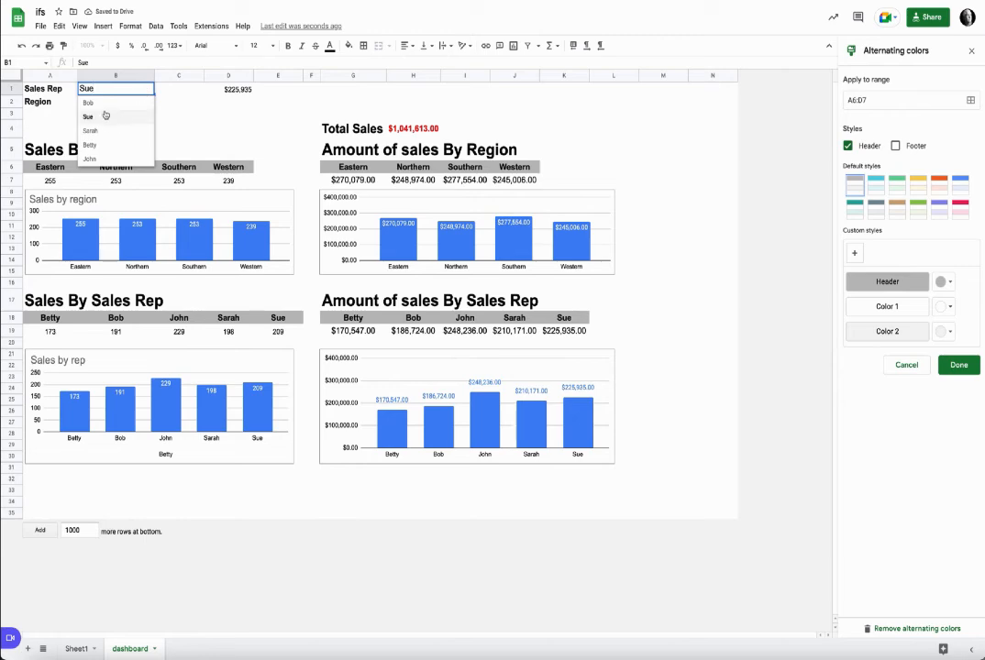
left_click(105, 108)
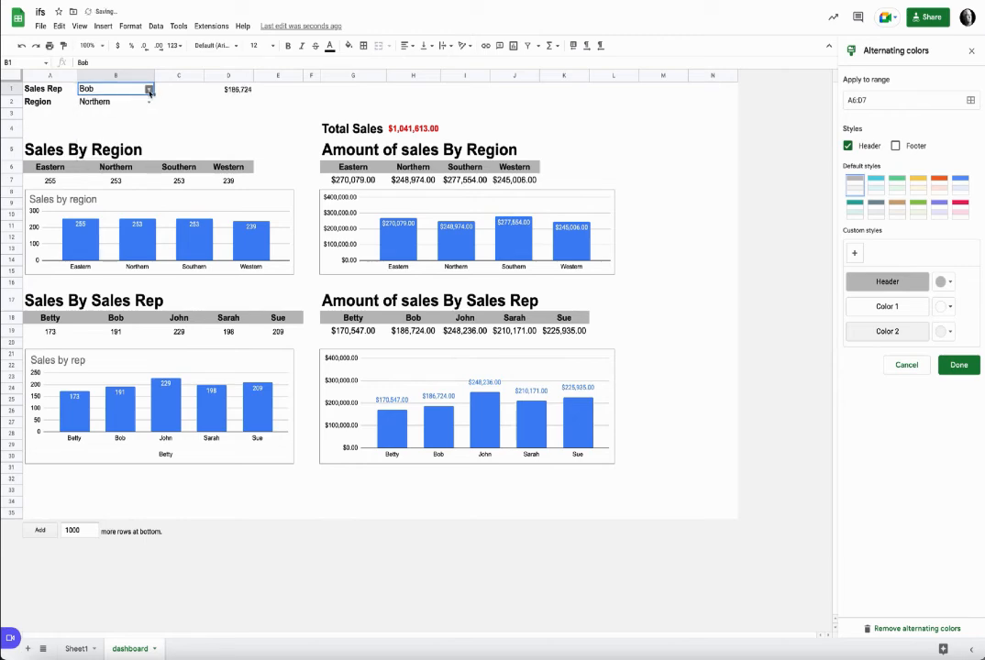
left_click(148, 89)
left_click(90, 131)
Copy the D1 query down to D2 and change its where condition to match the region column against B2
left_click(236, 91)
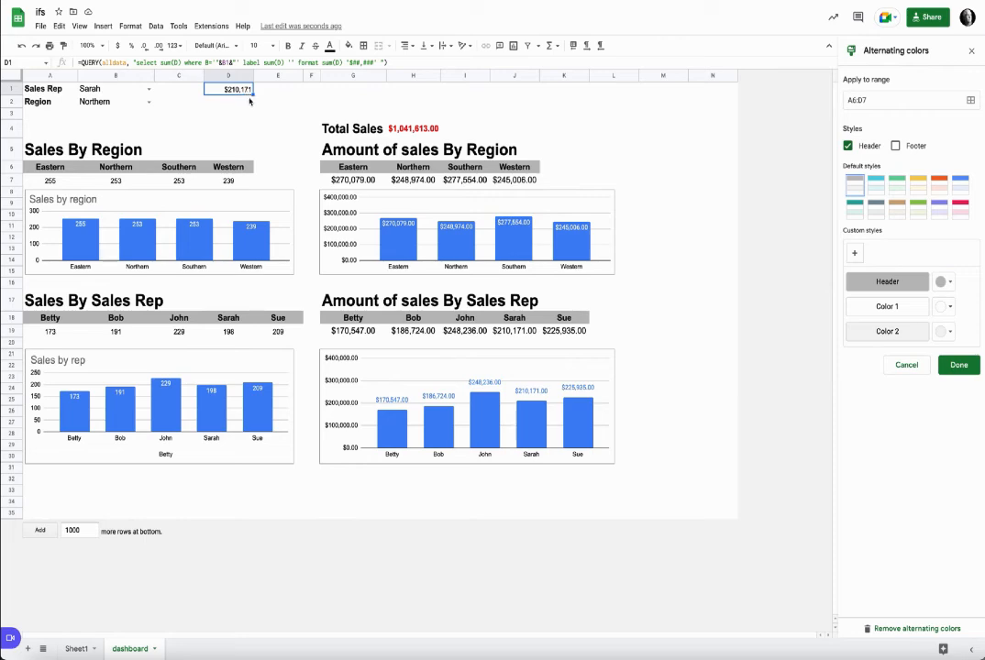
left_click_drag(251, 92, 251, 102)
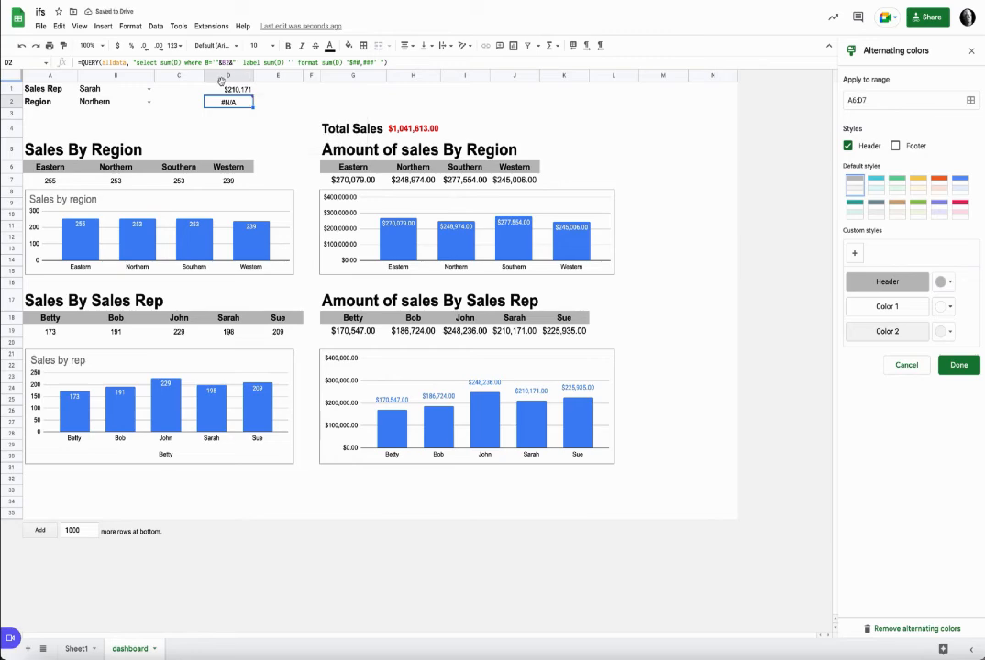
left_click(230, 62)
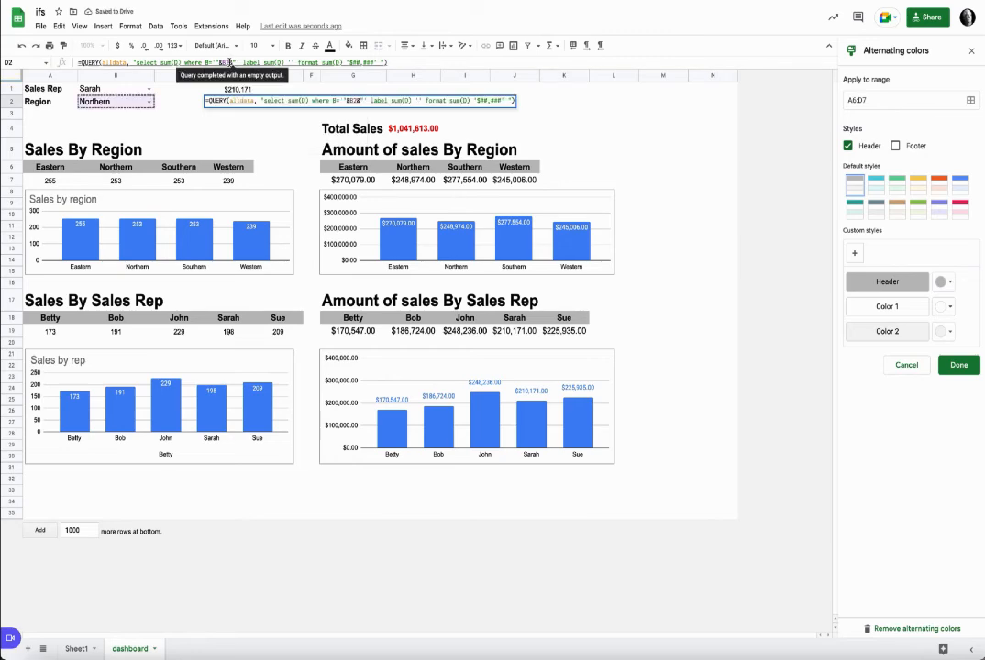
left_click(221, 63)
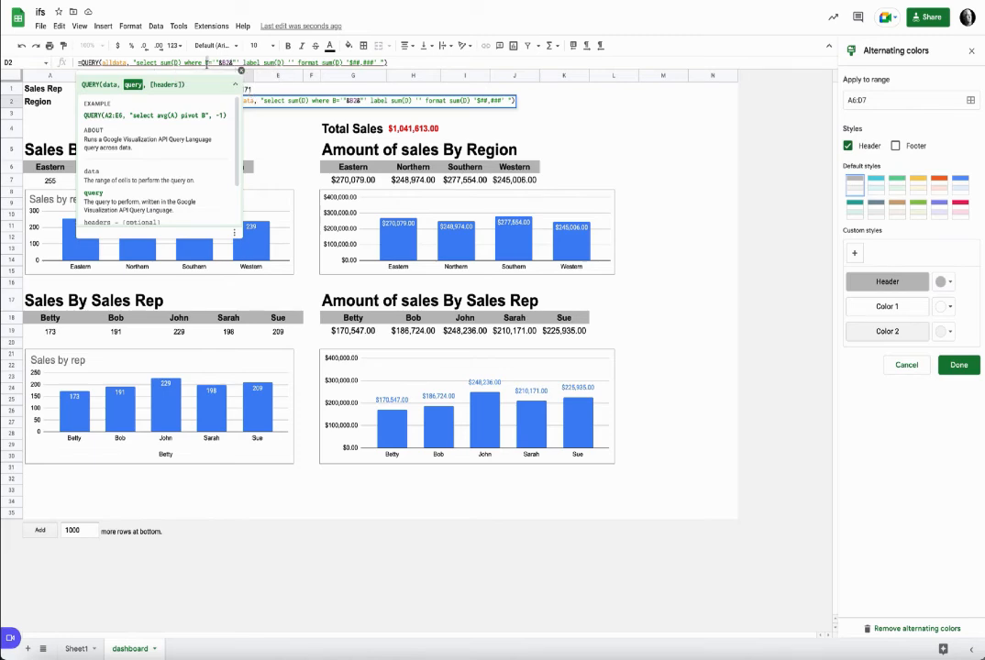
key("Return")
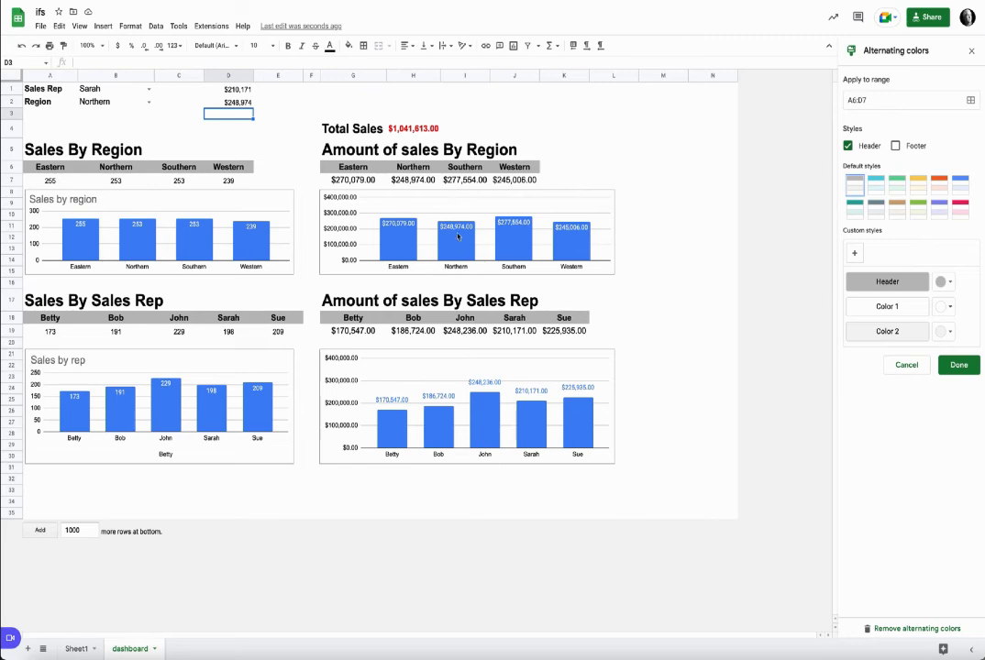
Make the query totals in D1:D2 bold
left_click(240, 91)
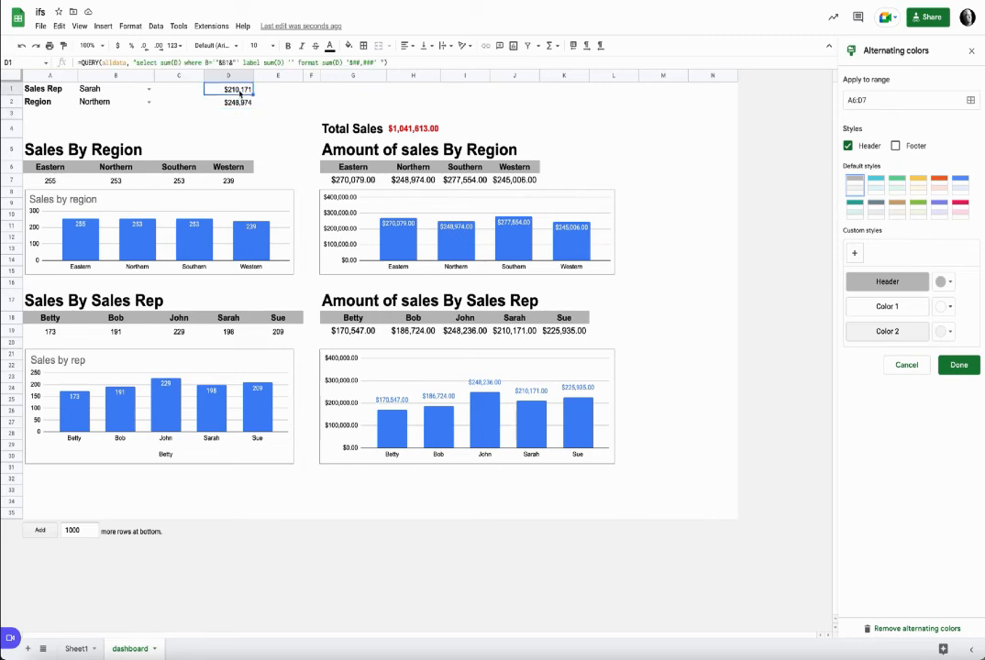
left_click(240, 103)
left_click_drag(240, 95, 239, 89)
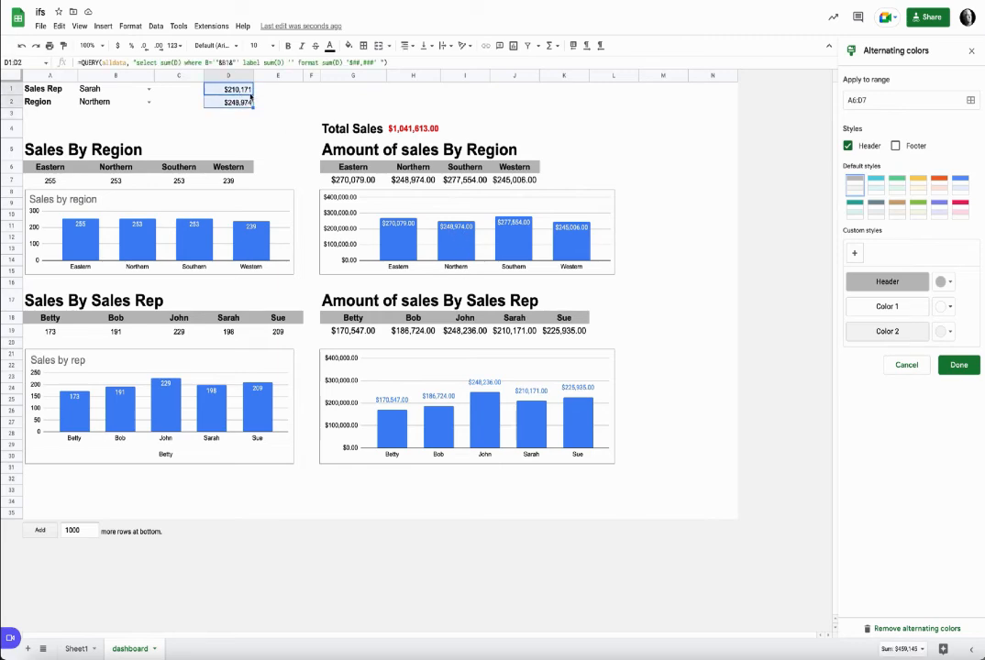
left_click(289, 51)
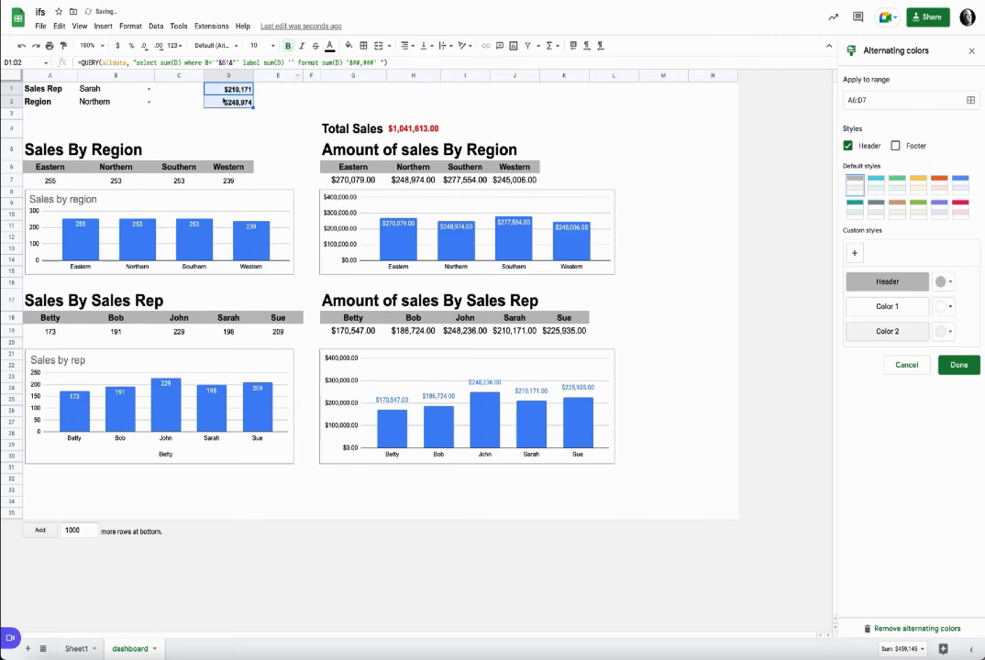
Set the Sales Rep dropdown to the fourth rep listed and Region to Eastern, and check the query in D1
double_click(120, 89)
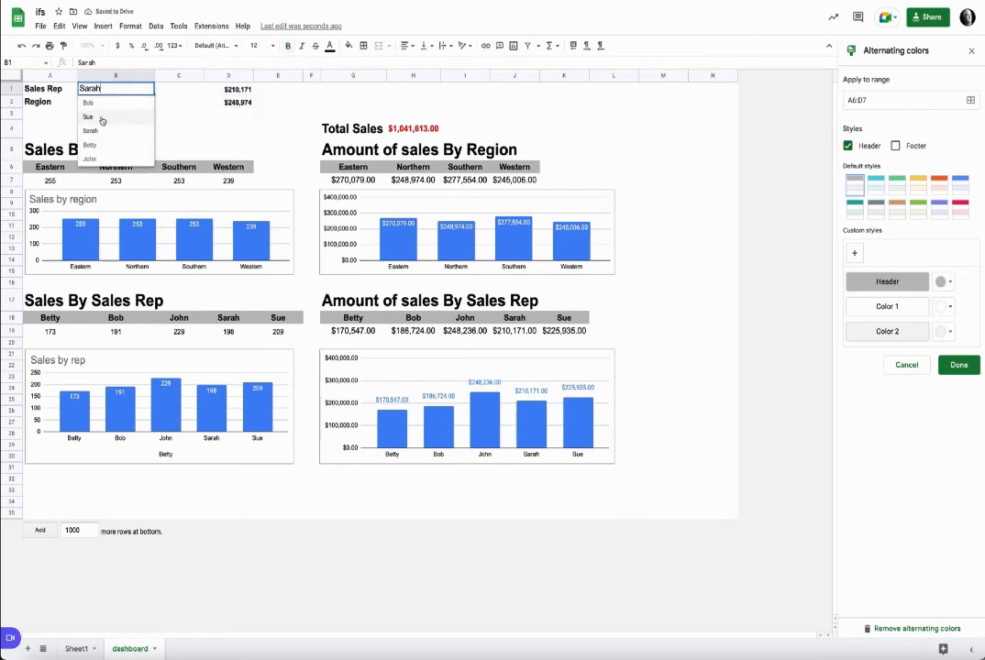
left_click(105, 147)
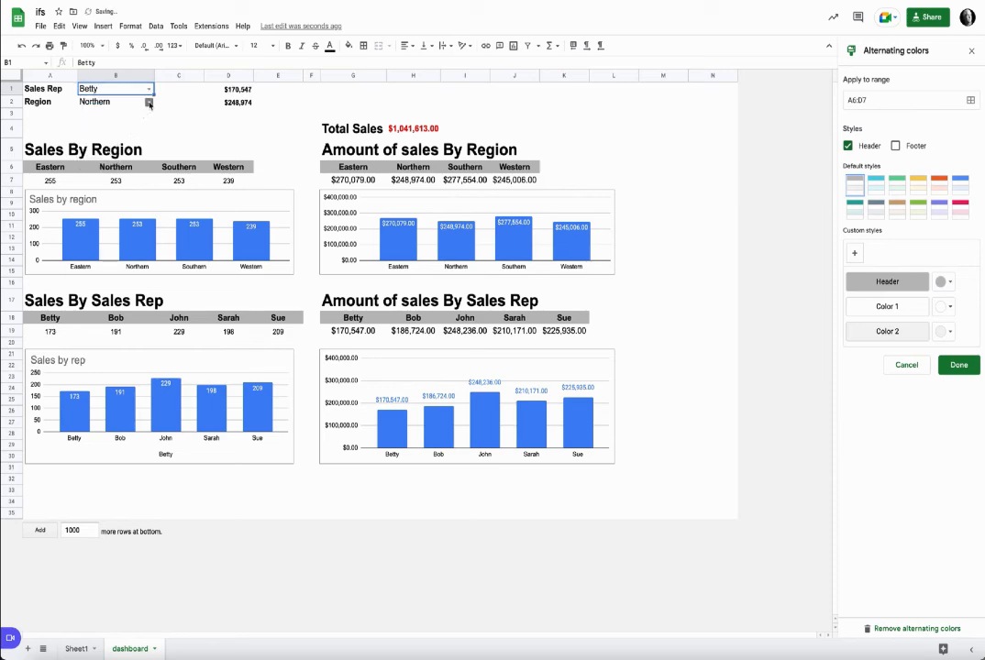
left_click(149, 101)
left_click(117, 144)
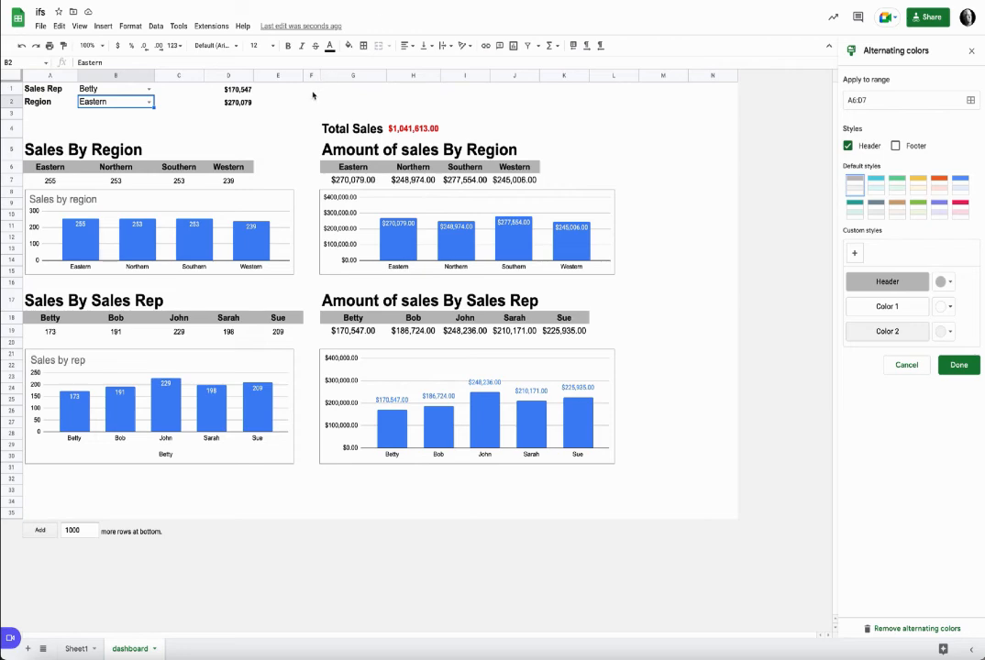
left_click(238, 90)
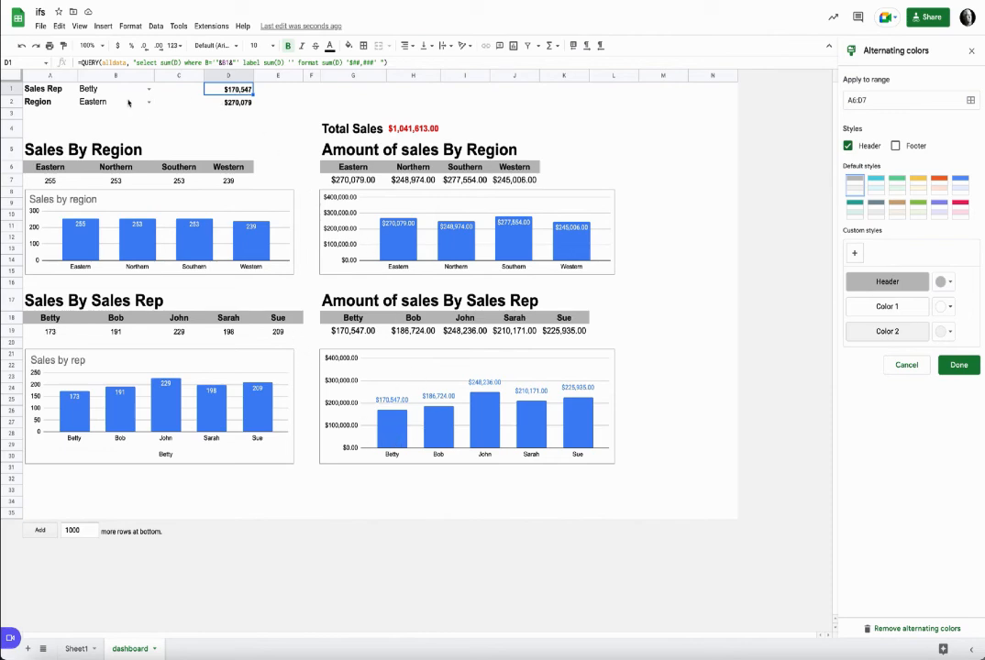
Clear the region query in D2 and extend the D1 query's where clause with a condition matching column C to B2
left_click(240, 104)
key("Delete")
key("Up")
left_click(241, 62)
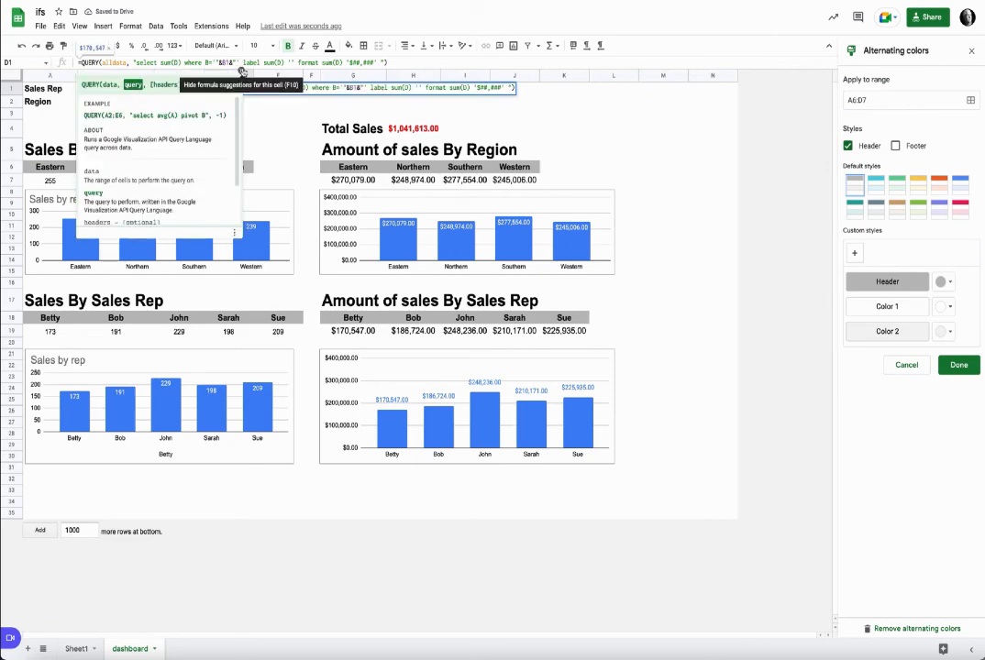
type("and ")
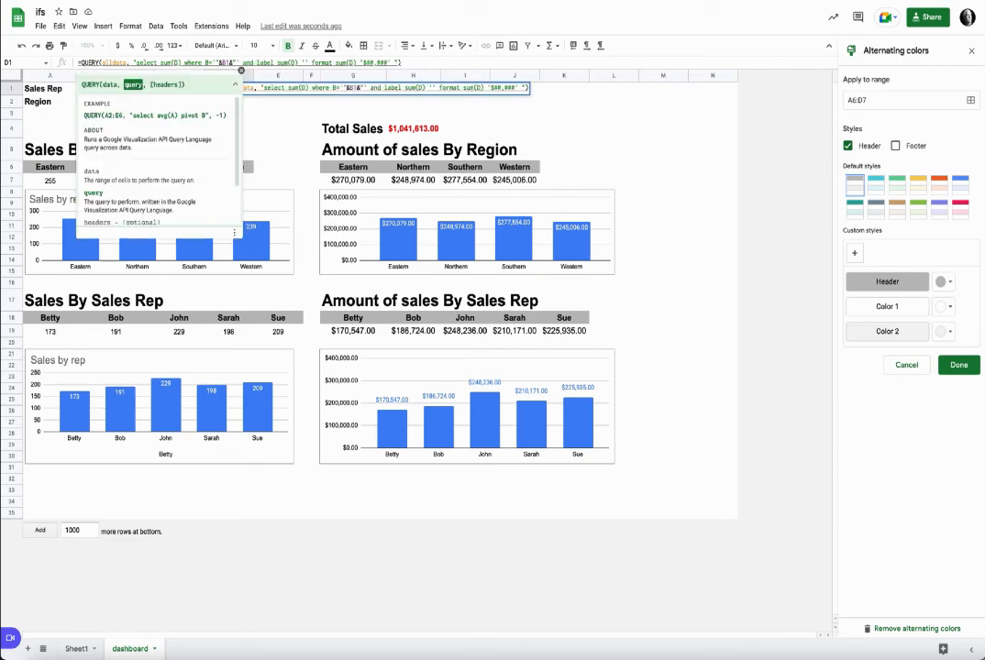
type("C")
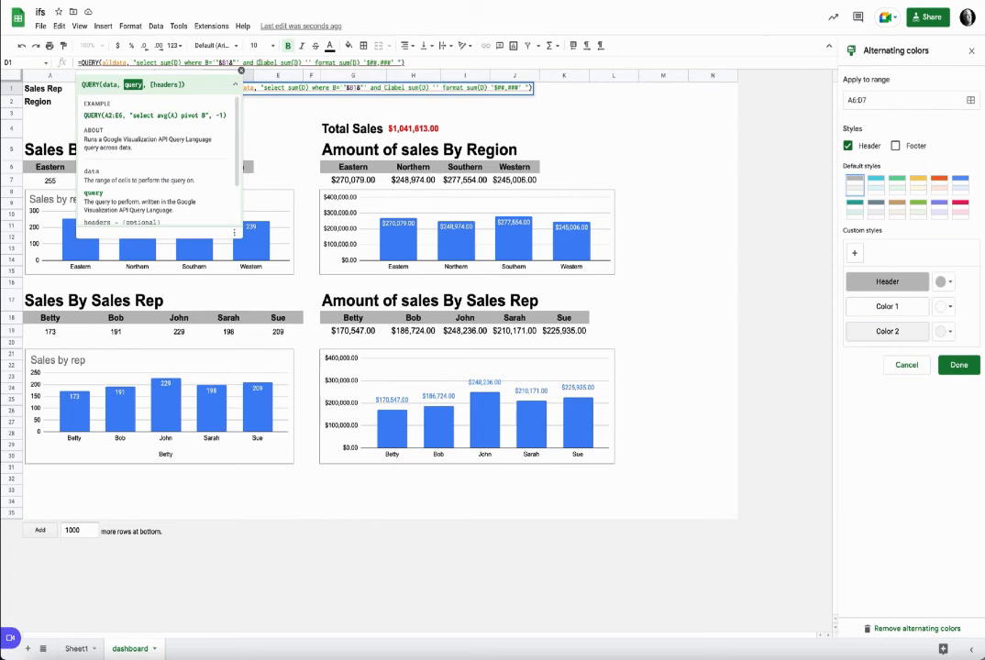
type(" =")
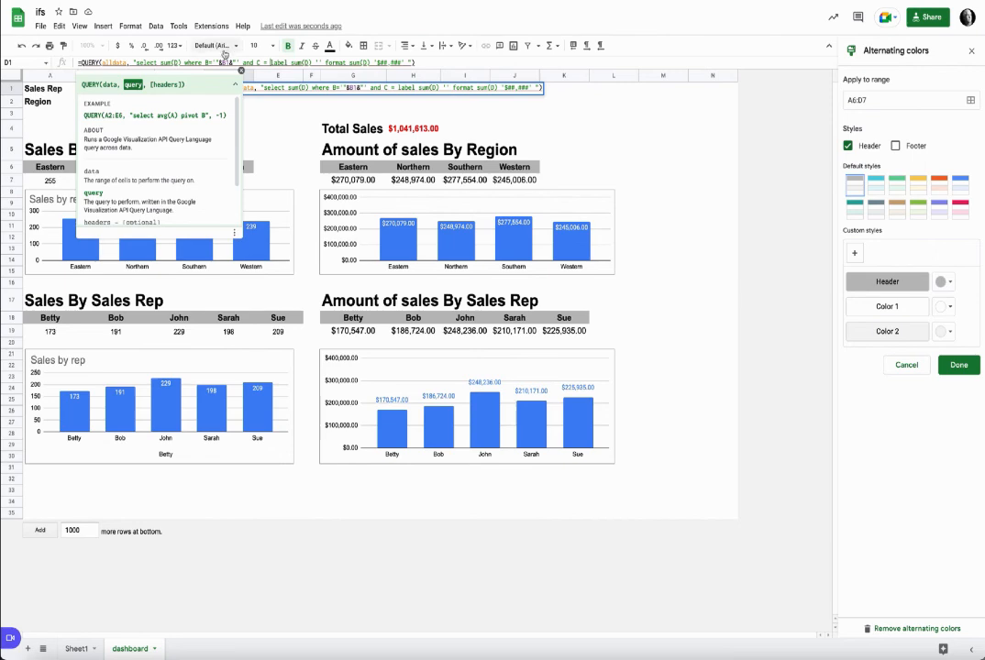
left_click(241, 69)
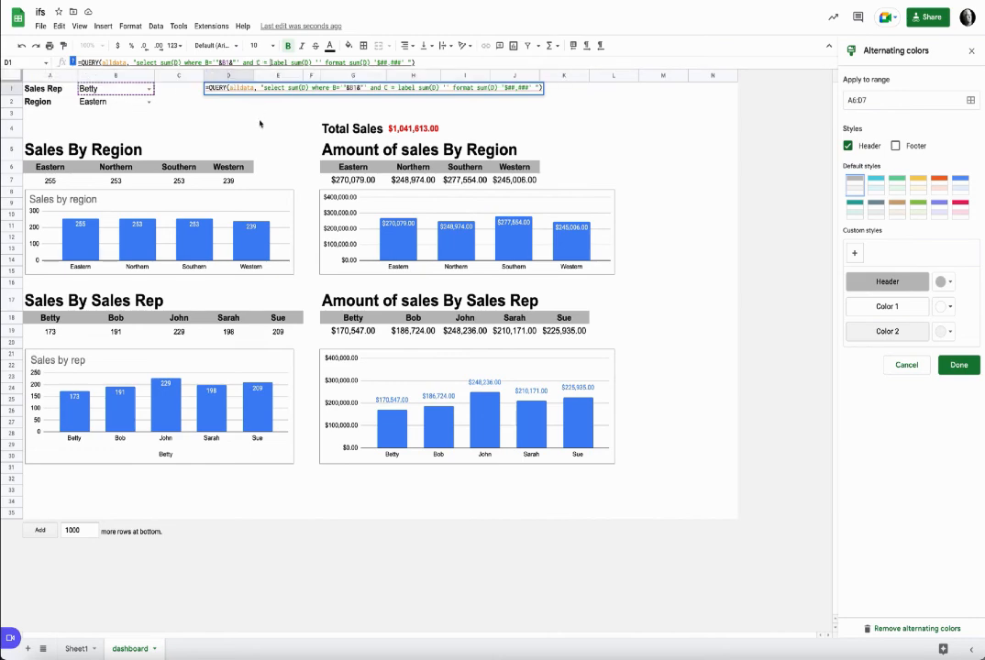
type("'\"&")
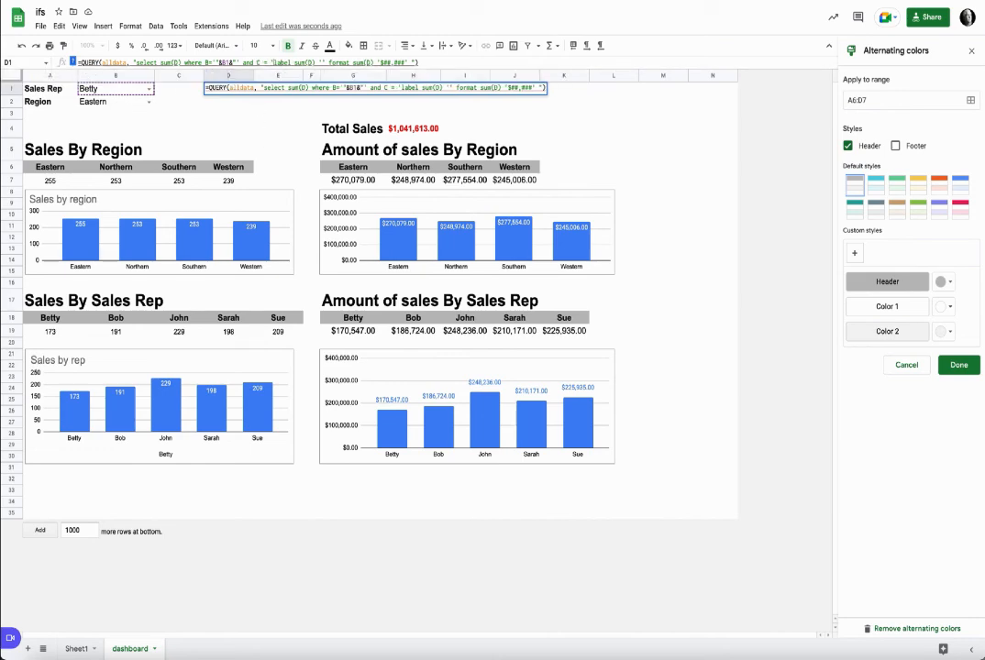
type("B2")
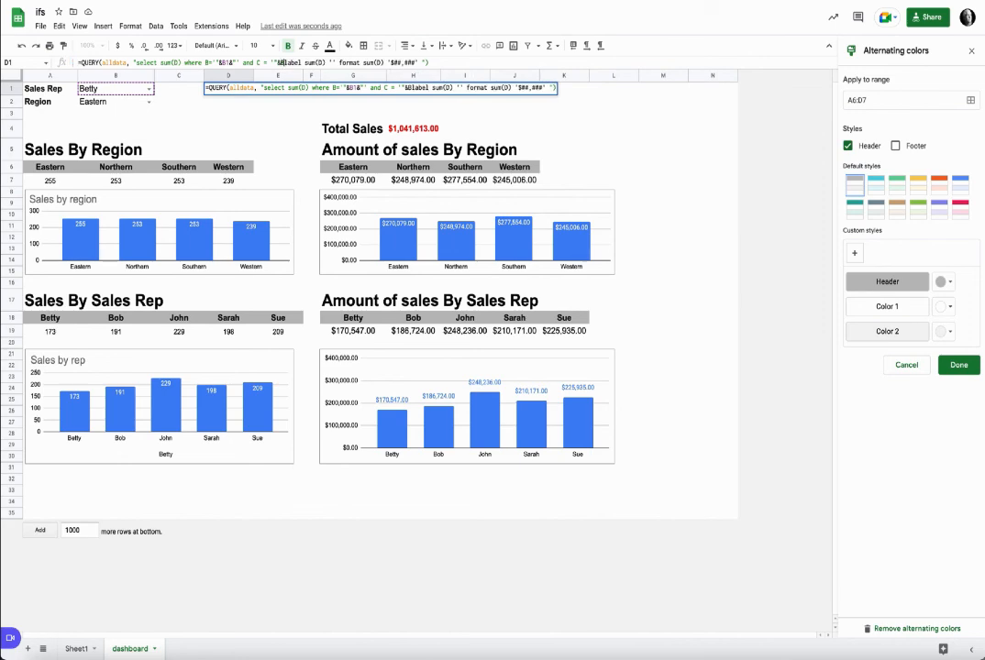
type("&\"")
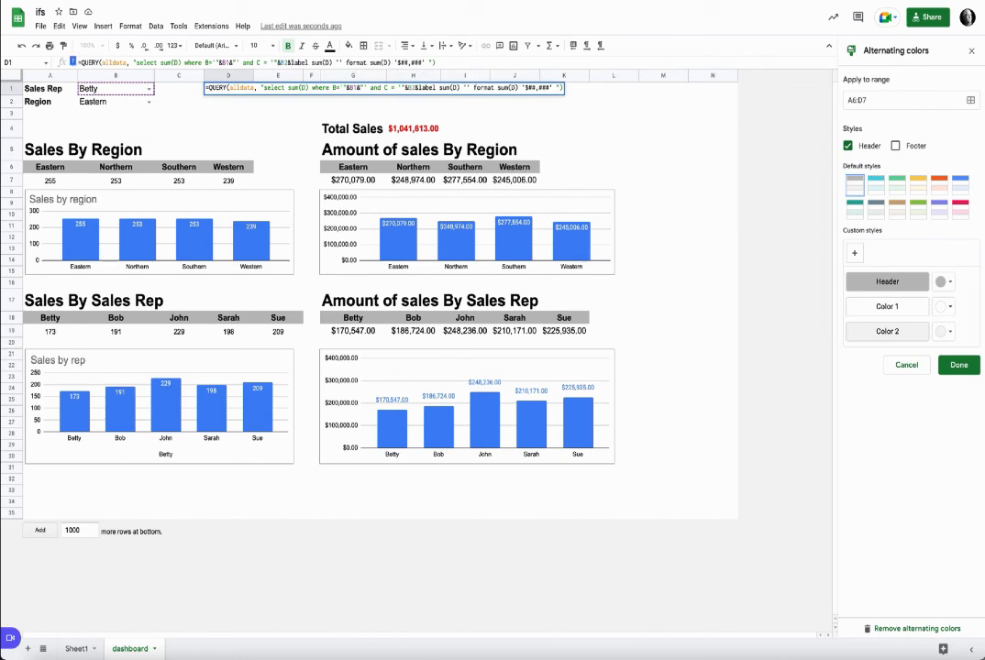
type("'")
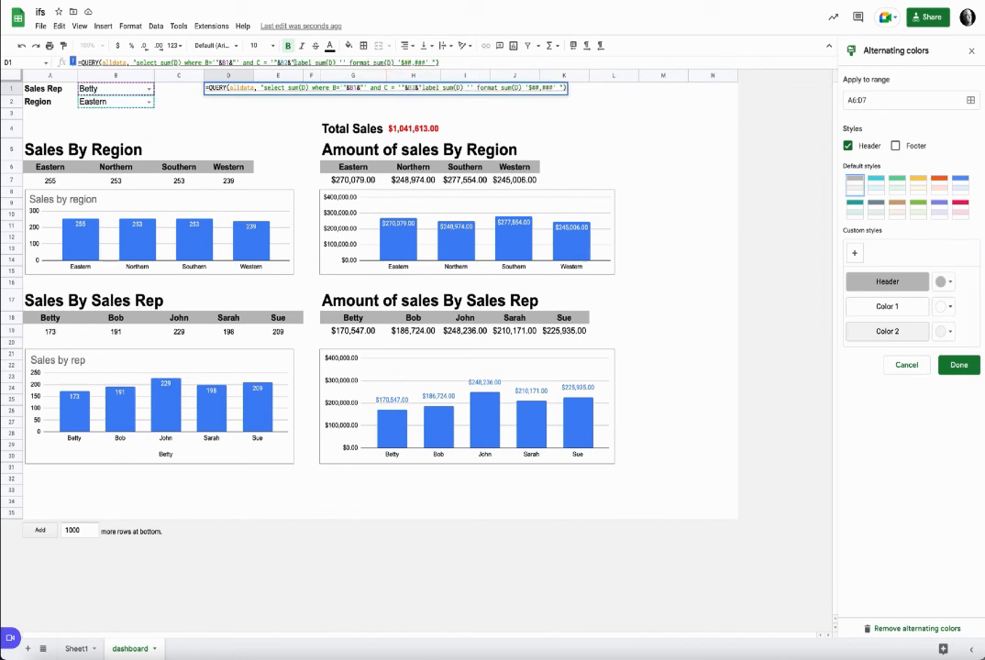
key("Return")
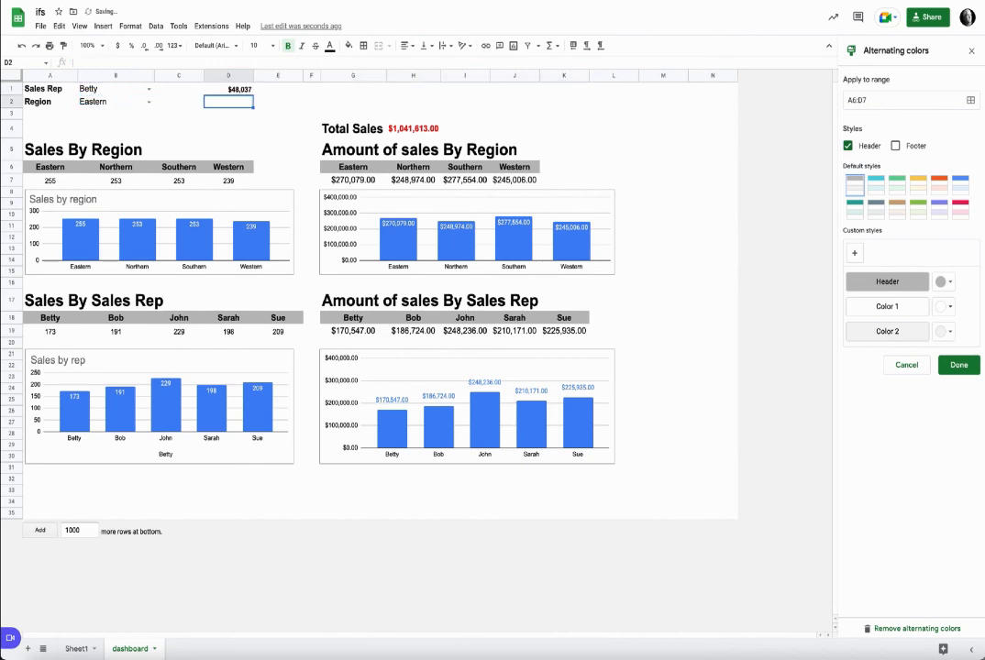
Test the combined D1 query by switching the Region dropdown to Northern and then Southern
left_click(238, 90)
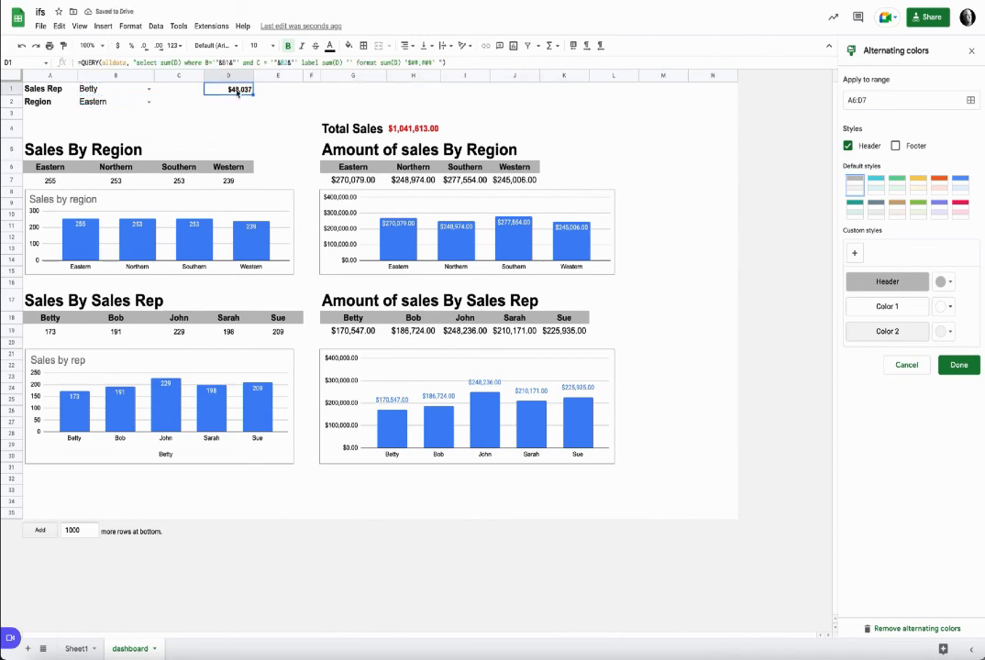
left_click(147, 101)
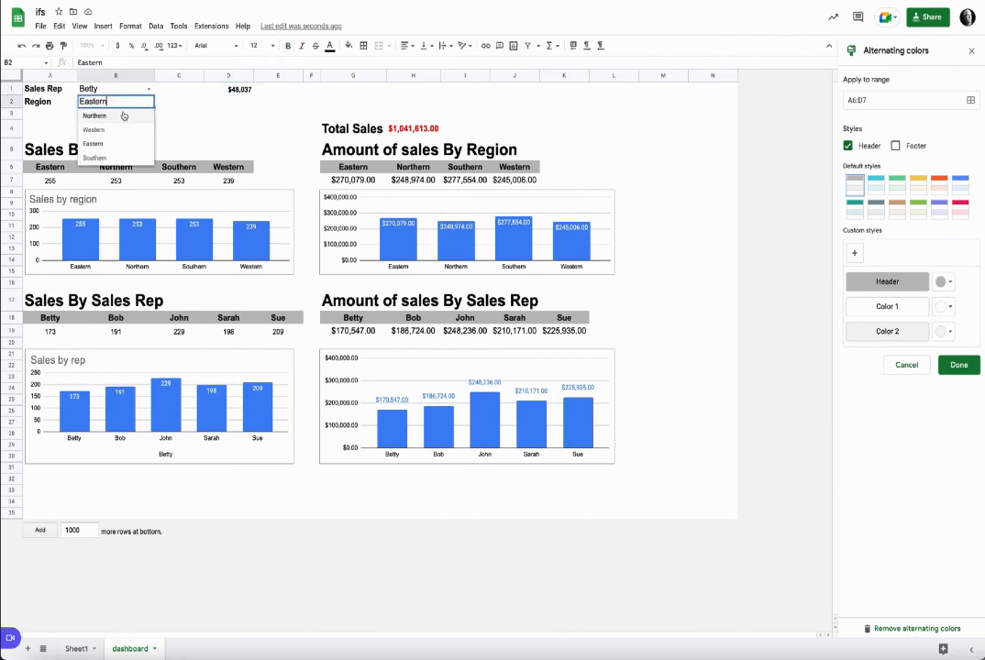
left_click(123, 114)
double_click(122, 101)
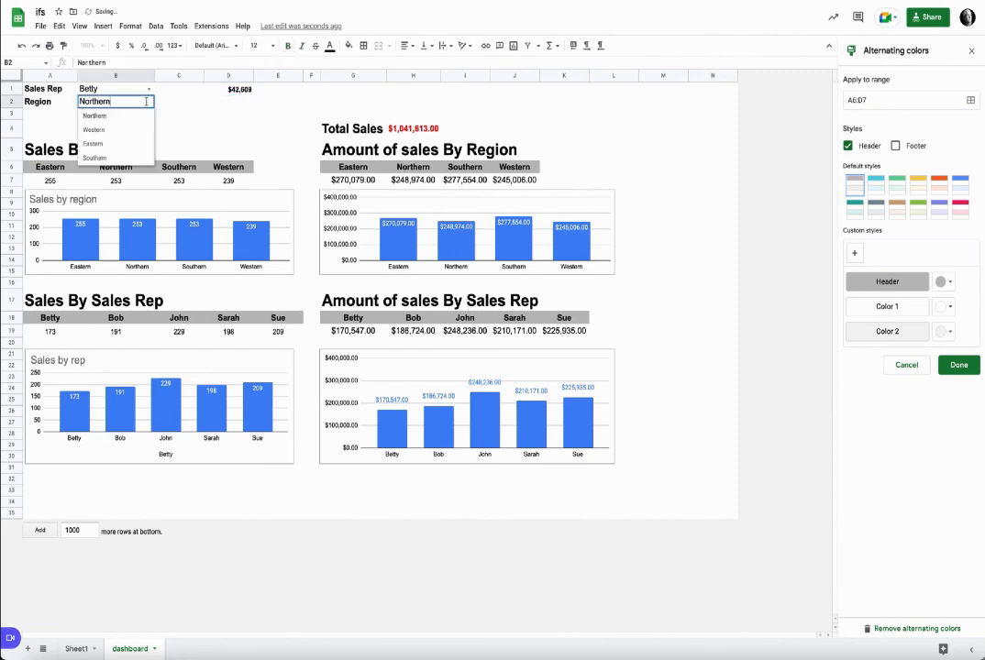
left_click(129, 157)
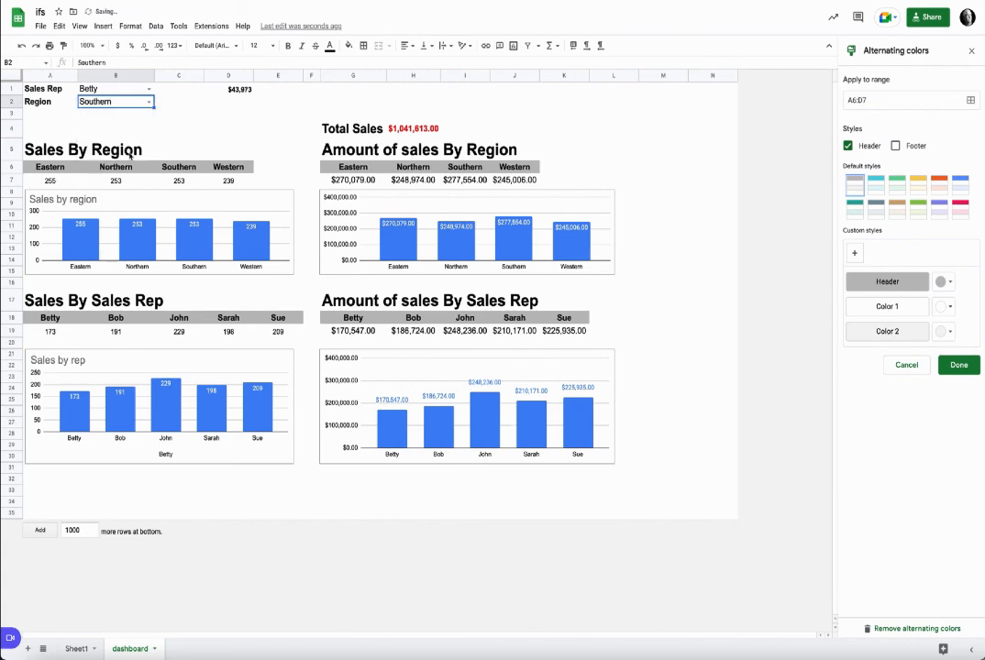
Set the Sales Rep dropdown to the first rep listed and the Region dropdown to Northern
double_click(127, 88)
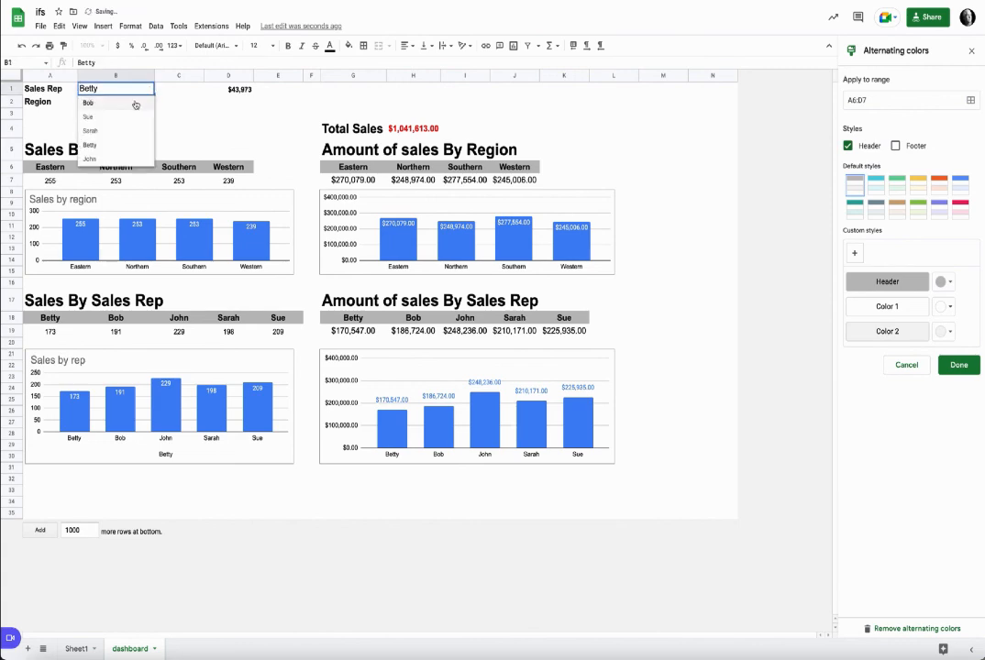
left_click(135, 102)
double_click(124, 101)
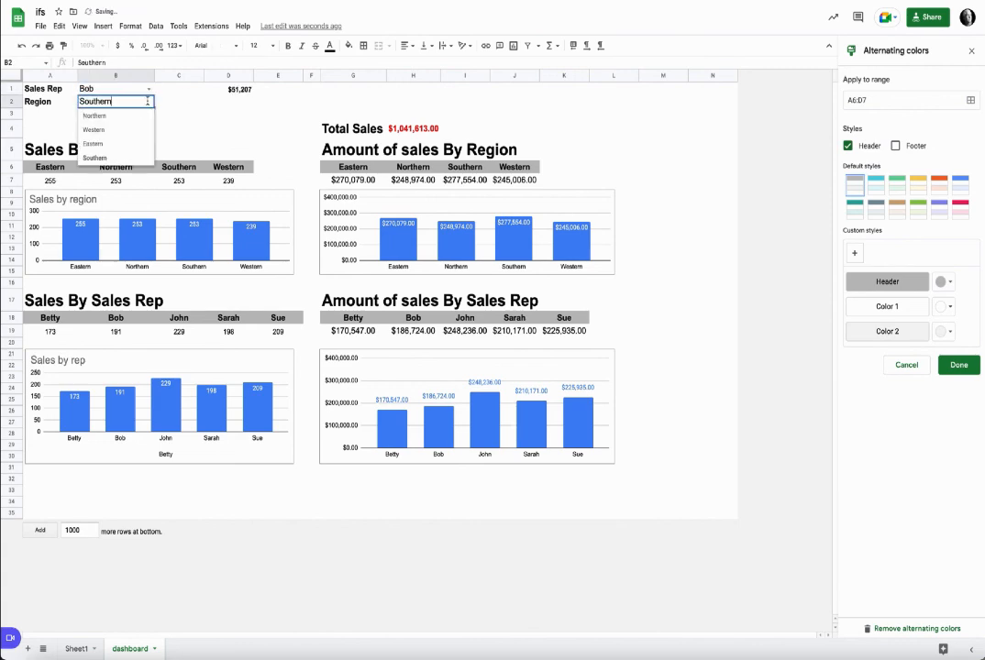
left_click(134, 116)
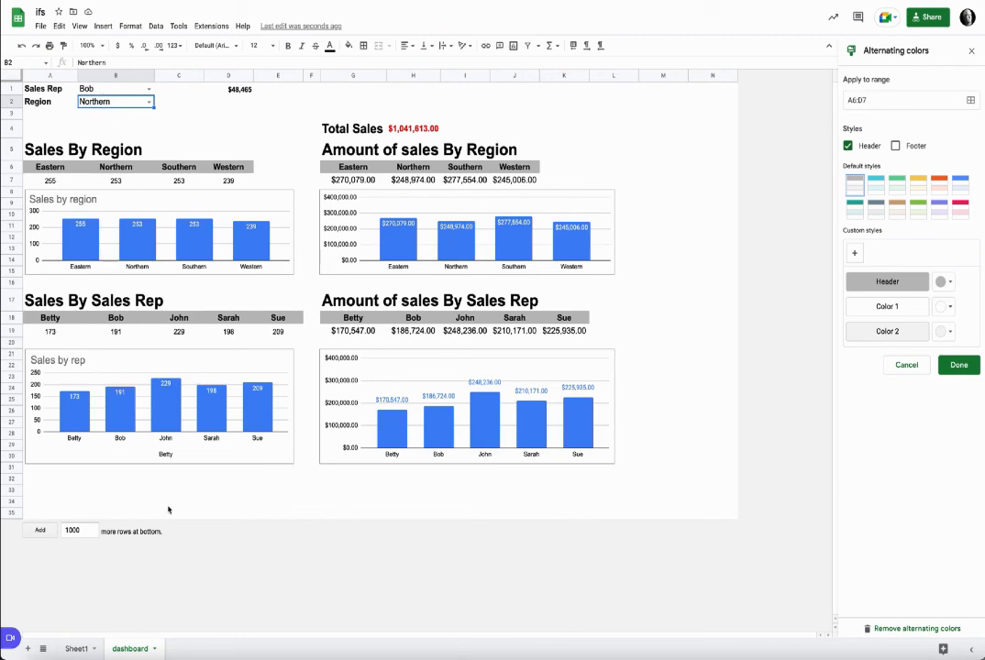
Review the source data on Sheet1 and the dashboard's COUNTIF formulas in A7 and A19 and SUMIF formulas in G7 and G19
left_click(73, 649)
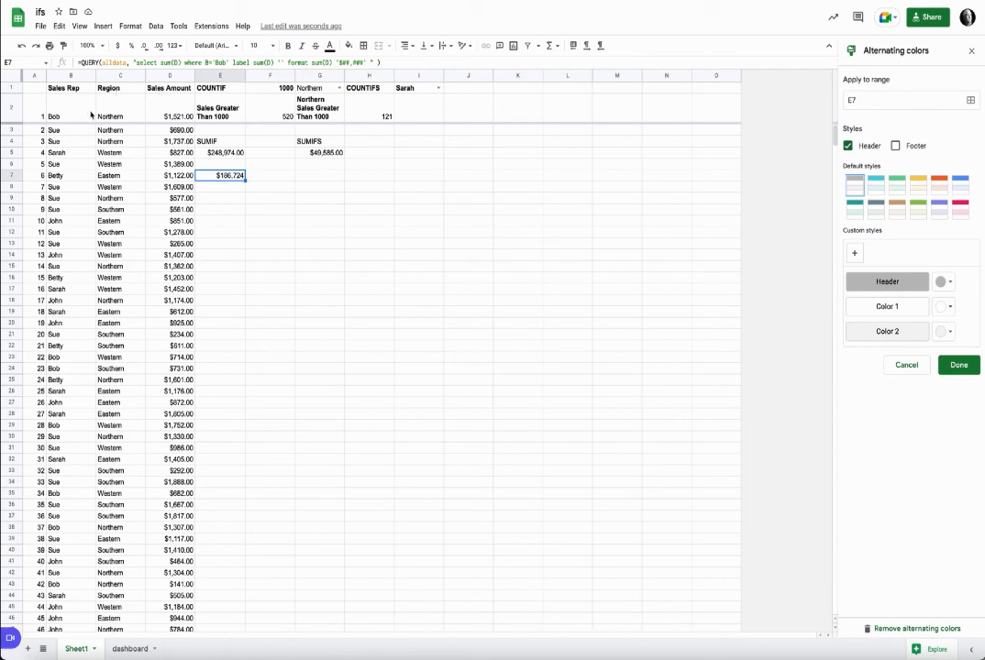
left_click(130, 649)
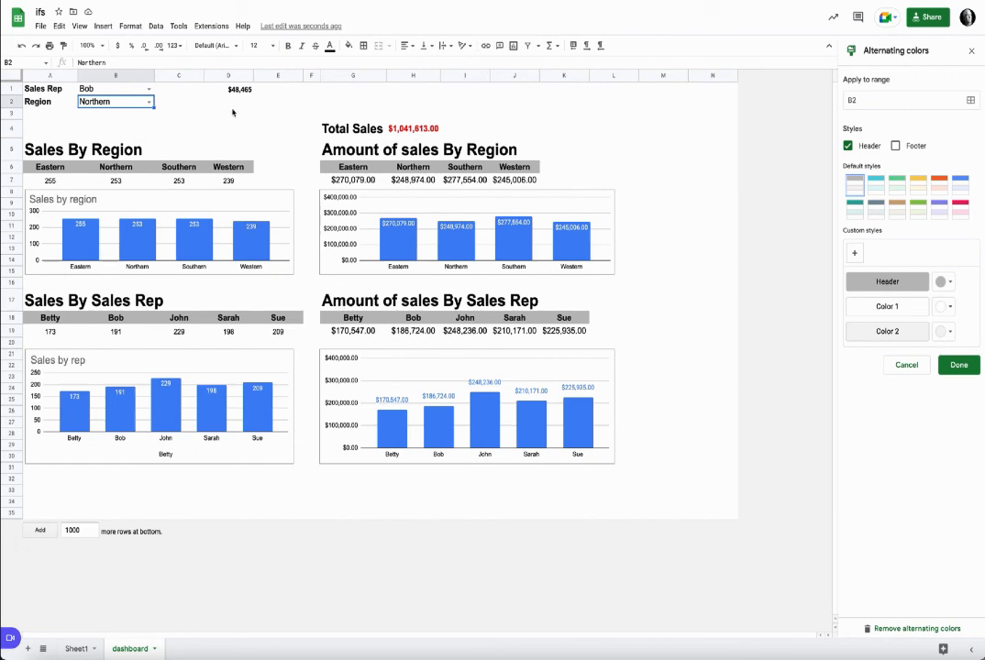
left_click(65, 182)
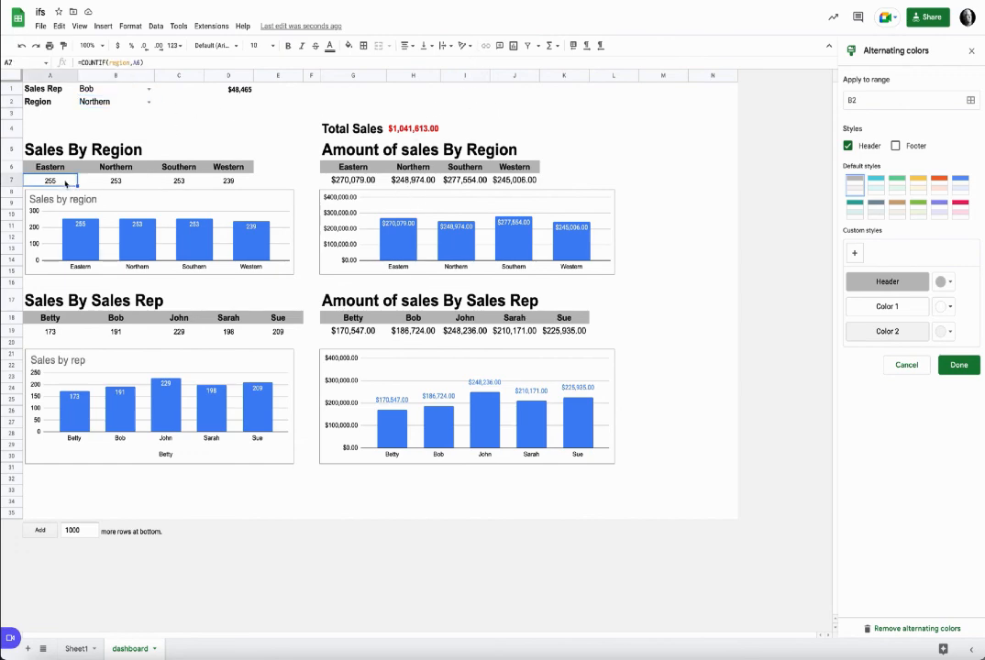
left_click(54, 334)
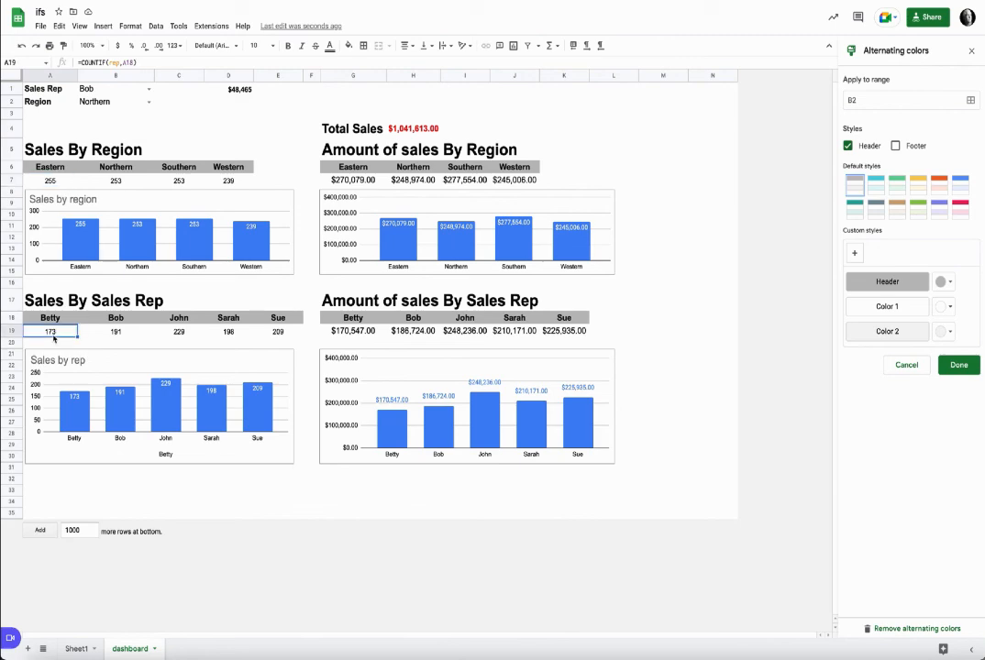
left_click(365, 182)
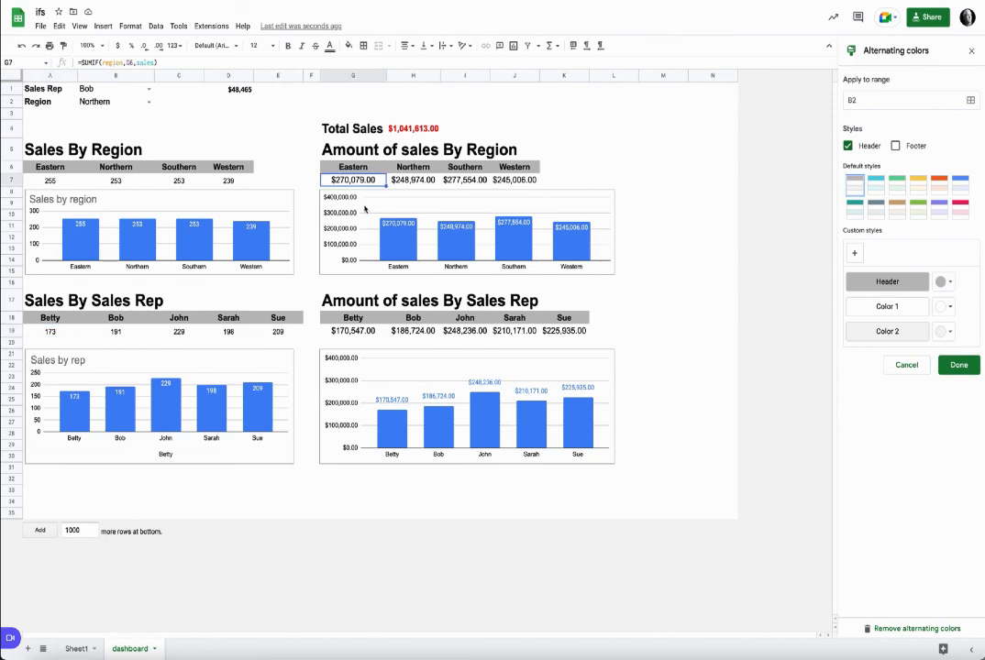
left_click(369, 332)
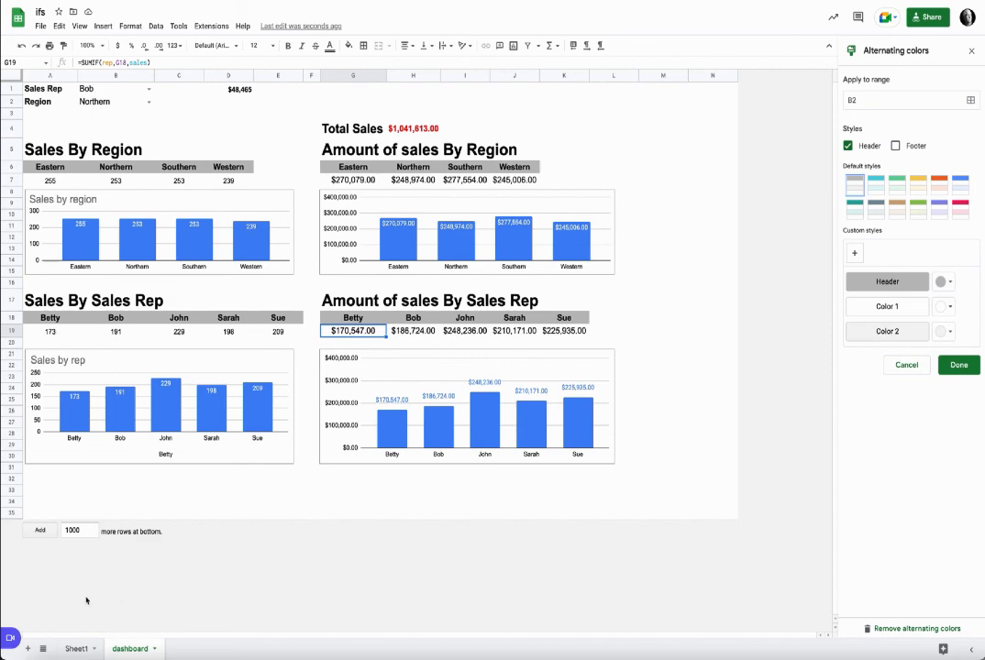
Examine the COUNTIF formula in F2 and the COUNTIFS formula in H2 on Sheet1, and return to the dashboard sheet
left_click(77, 649)
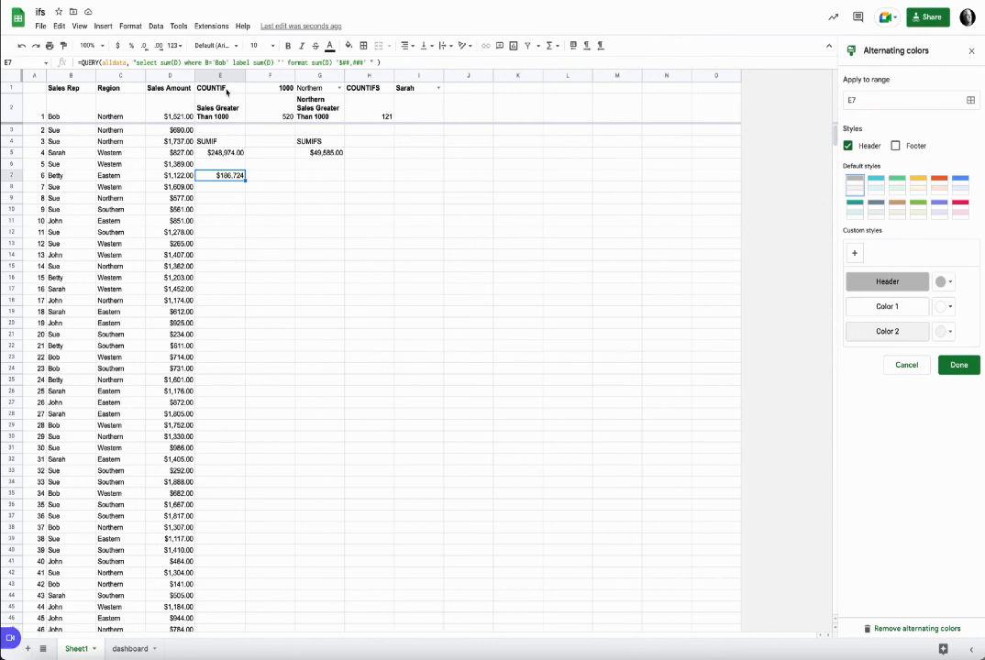
left_click(266, 108)
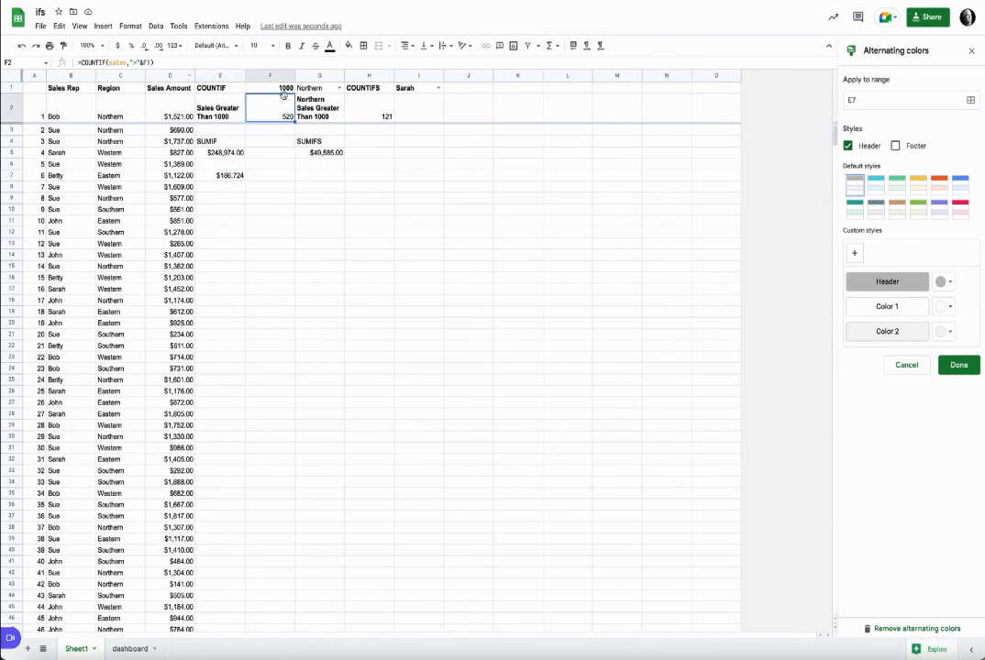
left_click(379, 117)
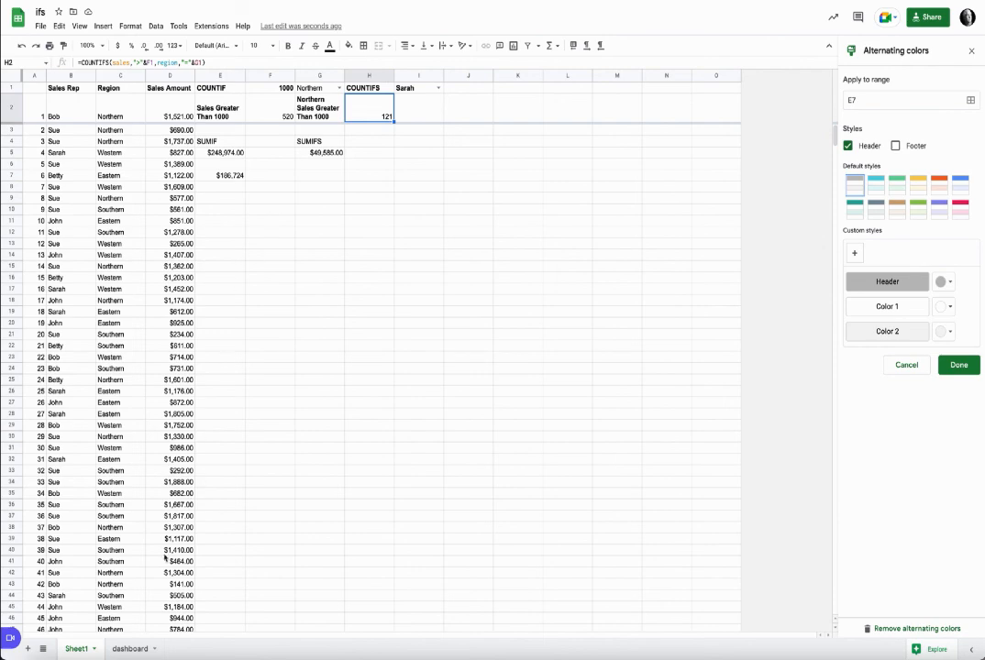
left_click(133, 648)
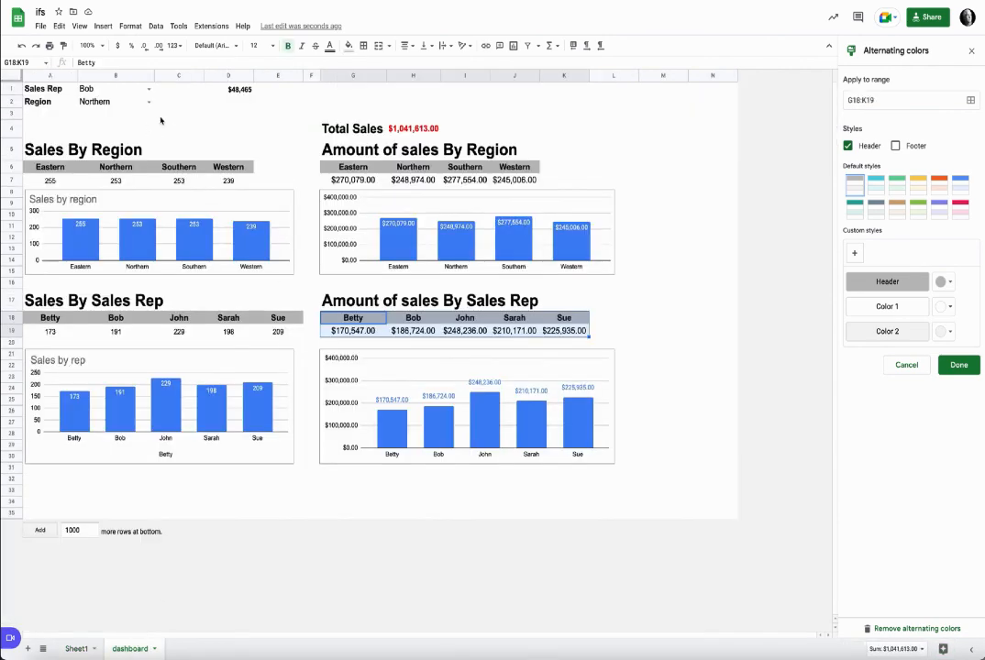